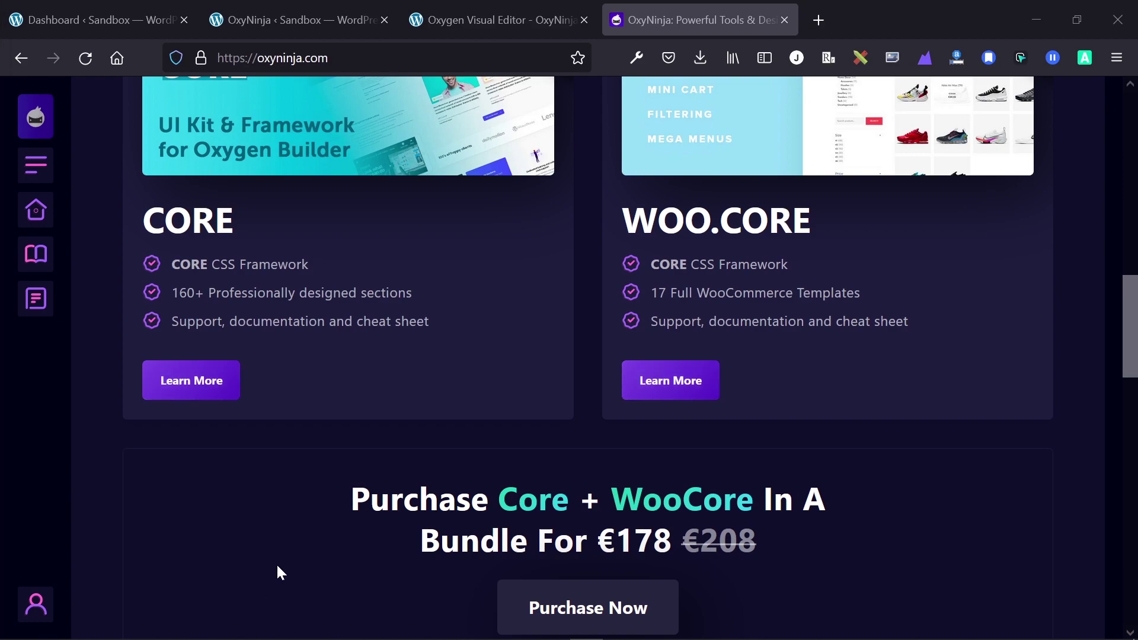
pyautogui.scroll(4, 276, 565)
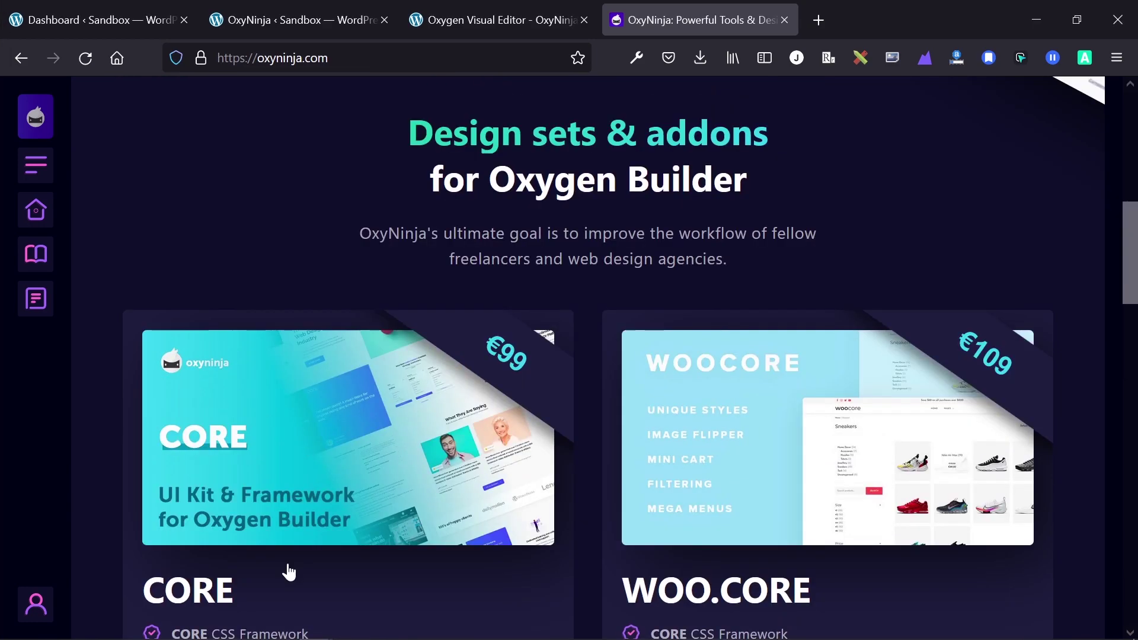
pyautogui.scroll(1, 289, 572)
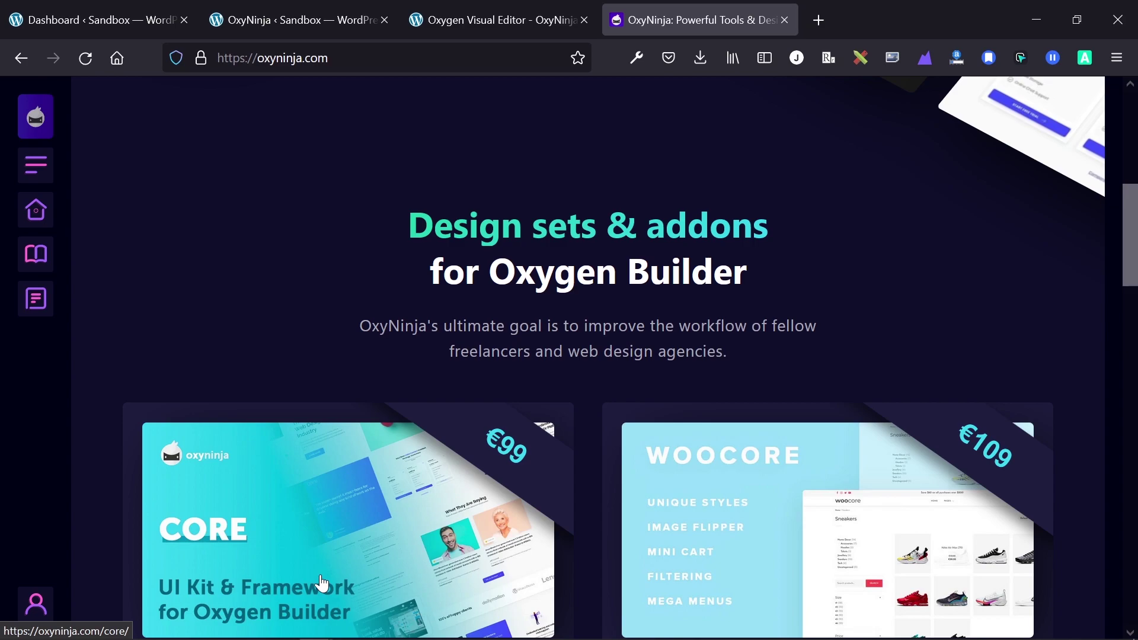
pyautogui.scroll(-3, 565, 476)
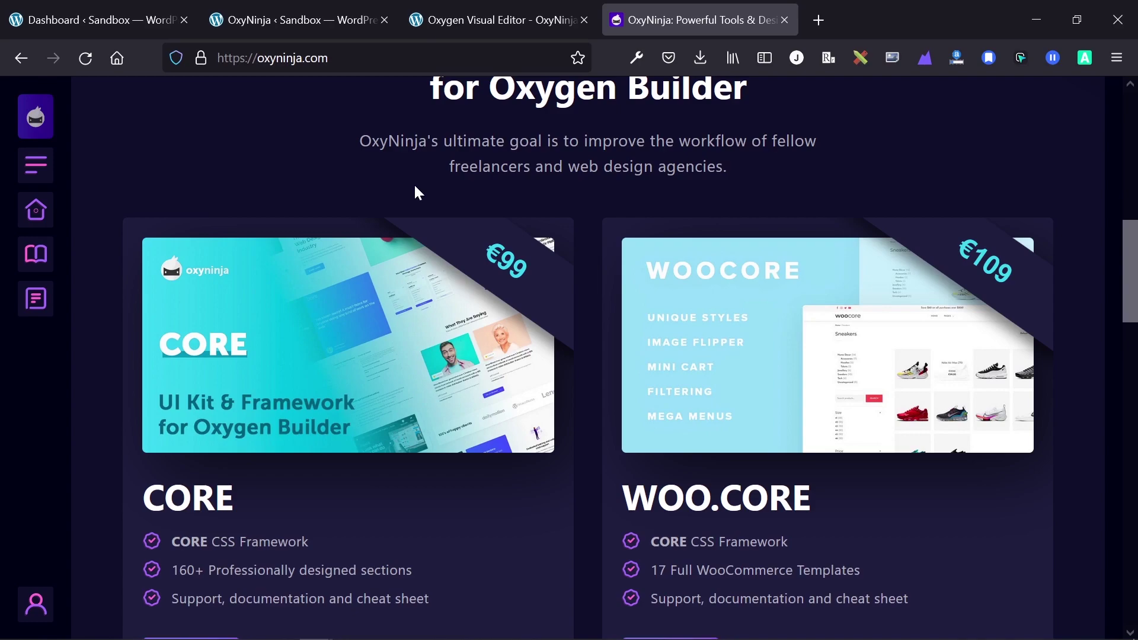
# Return to the Oxygen editor tab and close the OxyNinja Start Import / Class Reset modal
pyautogui.hotkey('ctrl', 'shift', 'Tab')
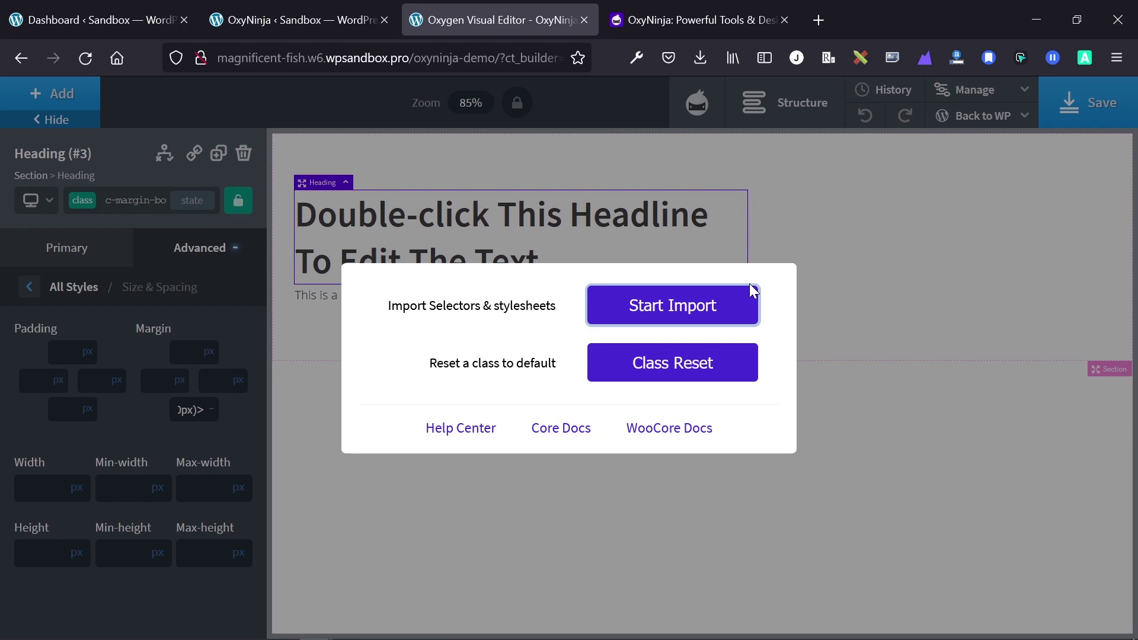
pyautogui.click(717, 366)
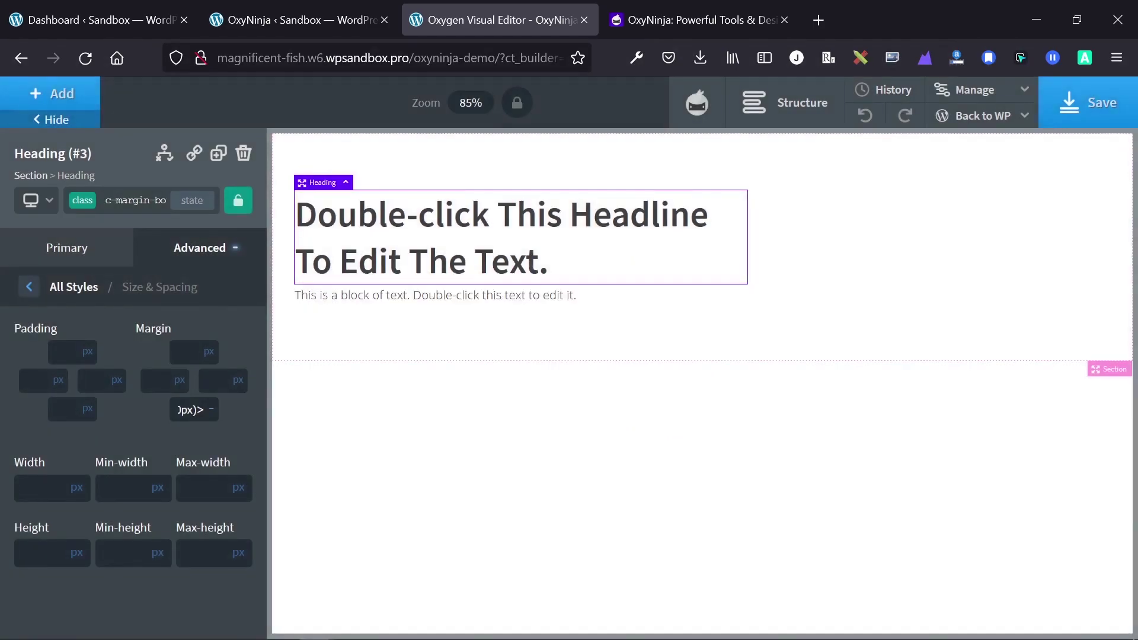
# Browse the imported core selectors and stylesheets, then view the heading's c-h1 and c-margin-bottom-l classes
pyautogui.click(986, 93)
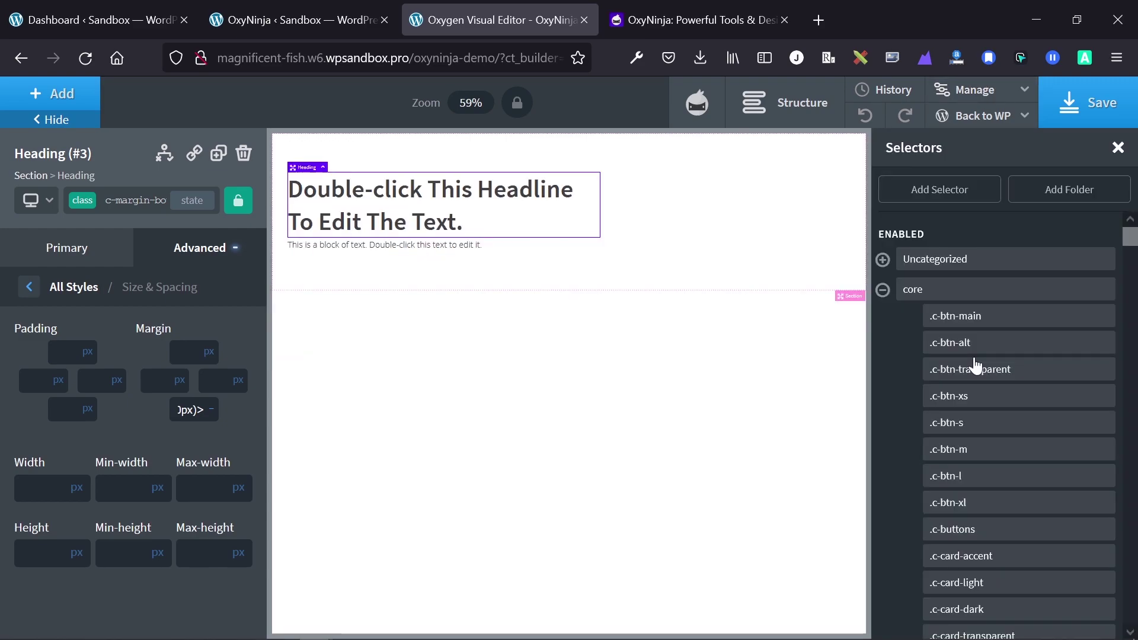
pyautogui.scroll(-2, 974, 367)
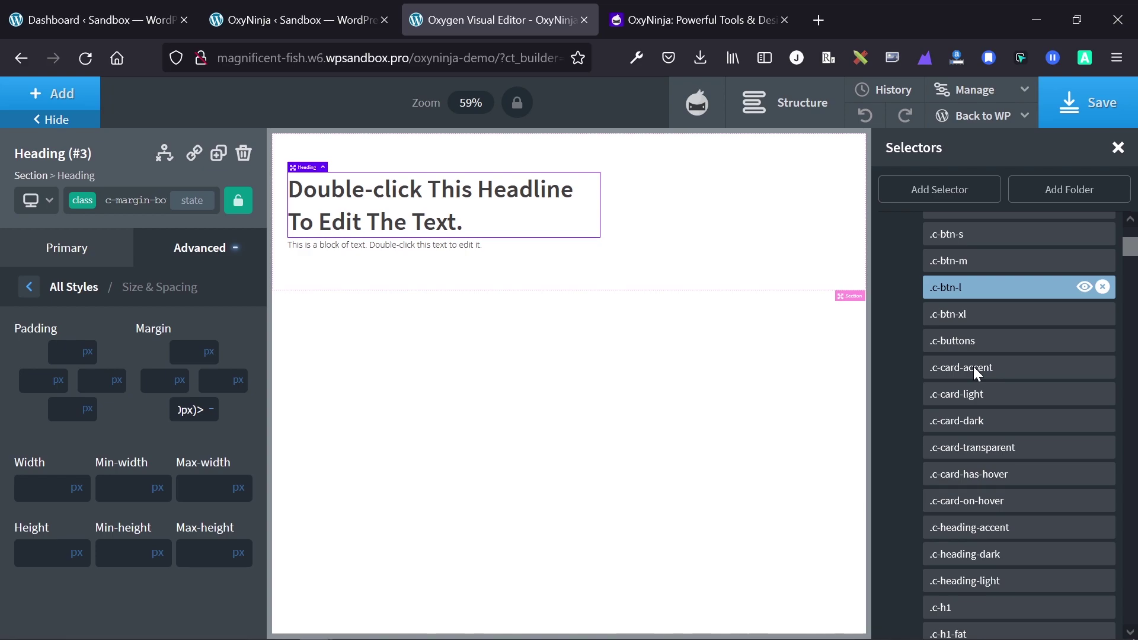
pyautogui.scroll(2, 973, 367)
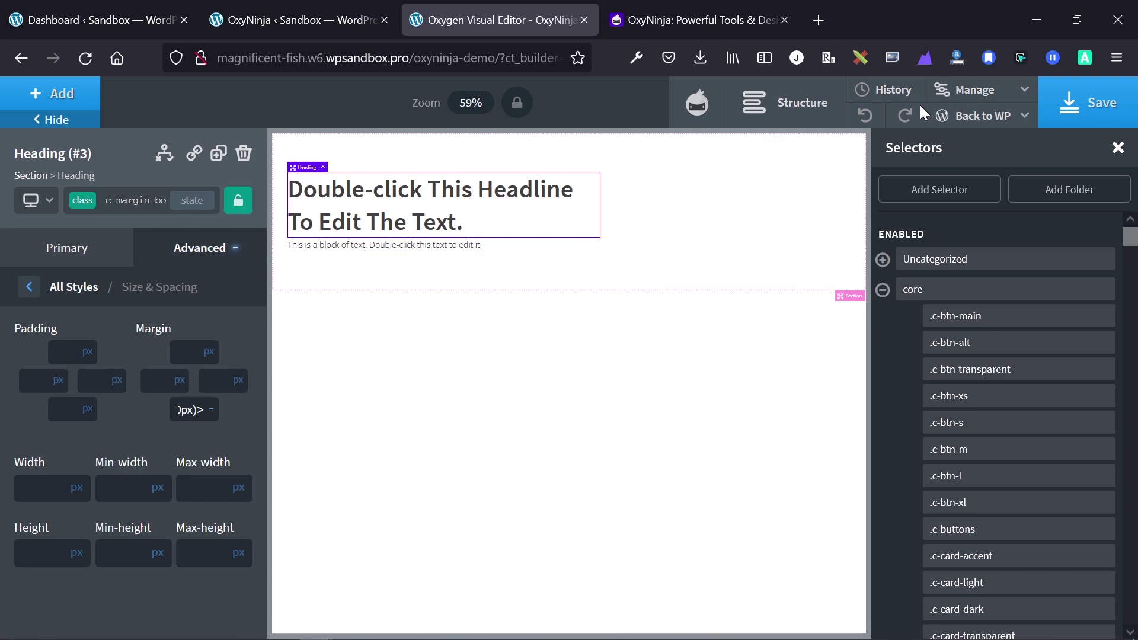
pyautogui.click(969, 143)
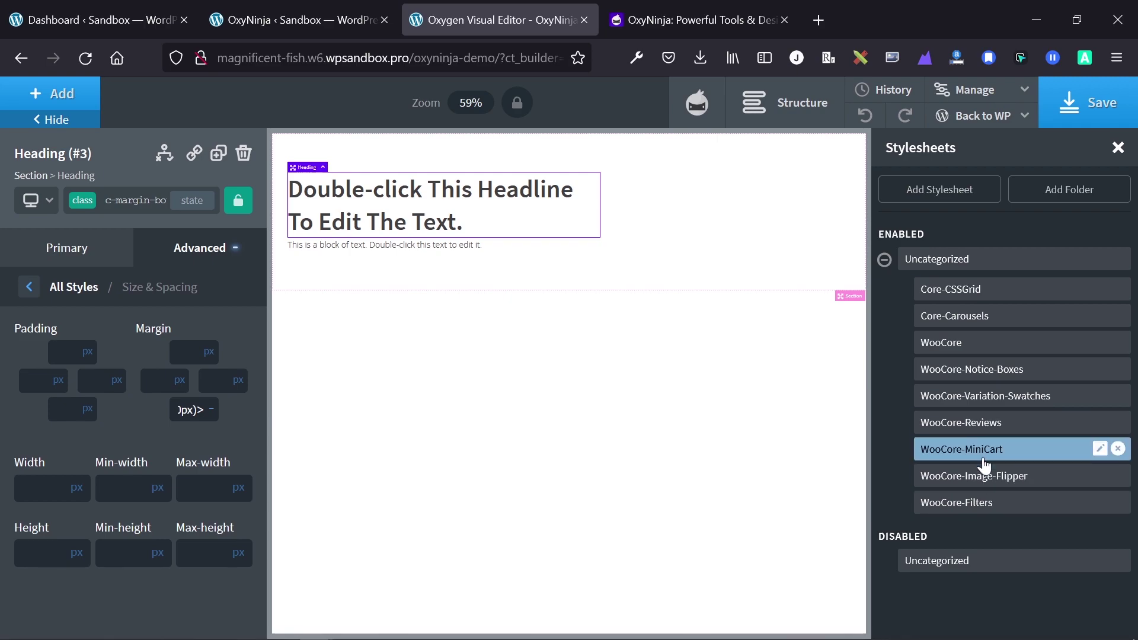
pyautogui.click(745, 268)
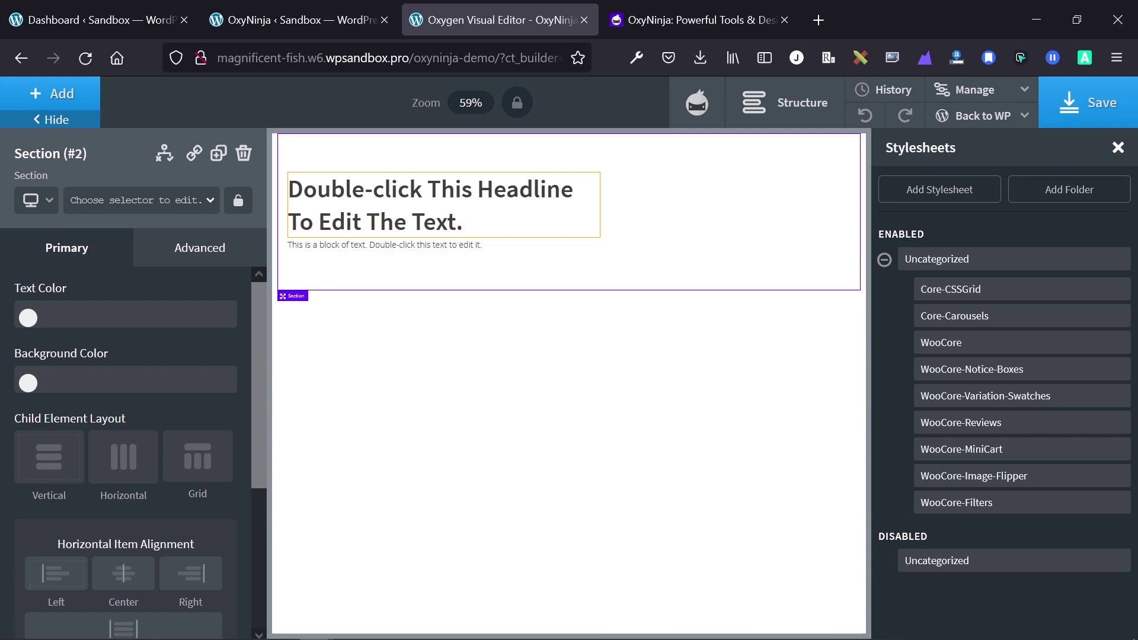
pyautogui.click(426, 205)
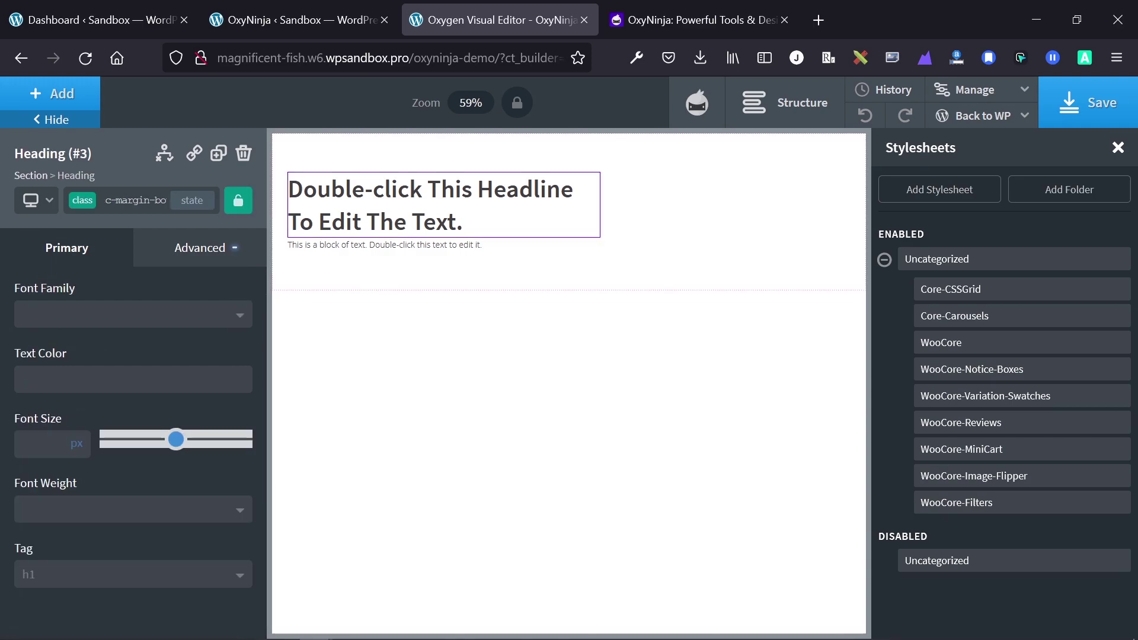
pyautogui.click(209, 203)
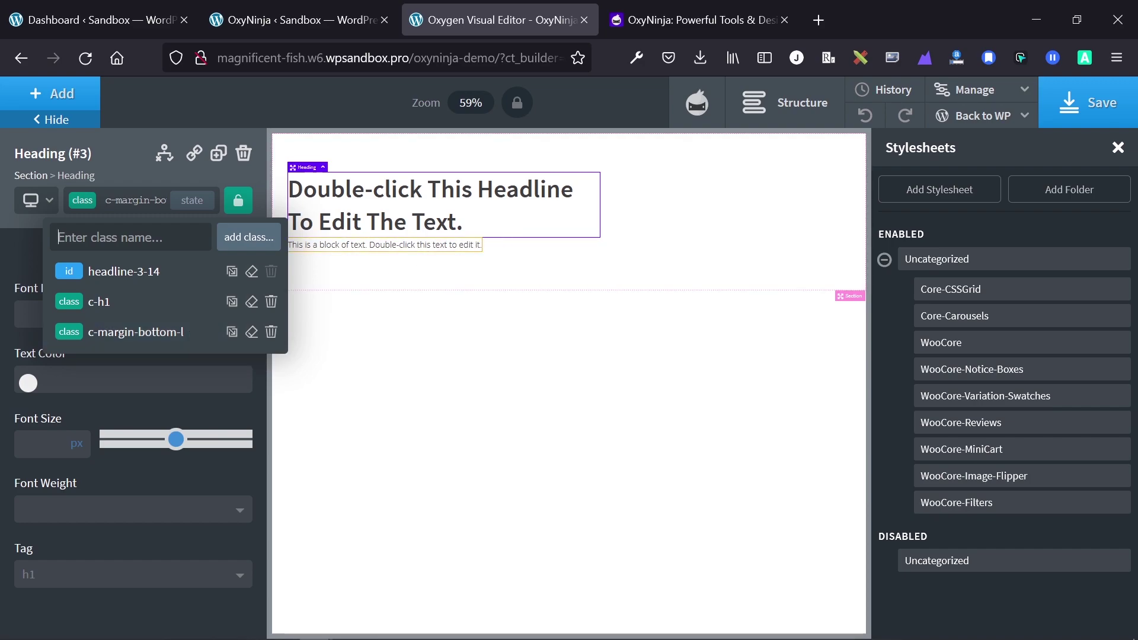
# Reselect the heading and review its c-h1 and c-margin-bottom-l classes
pyautogui.click(475, 245)
pyautogui.click(504, 227)
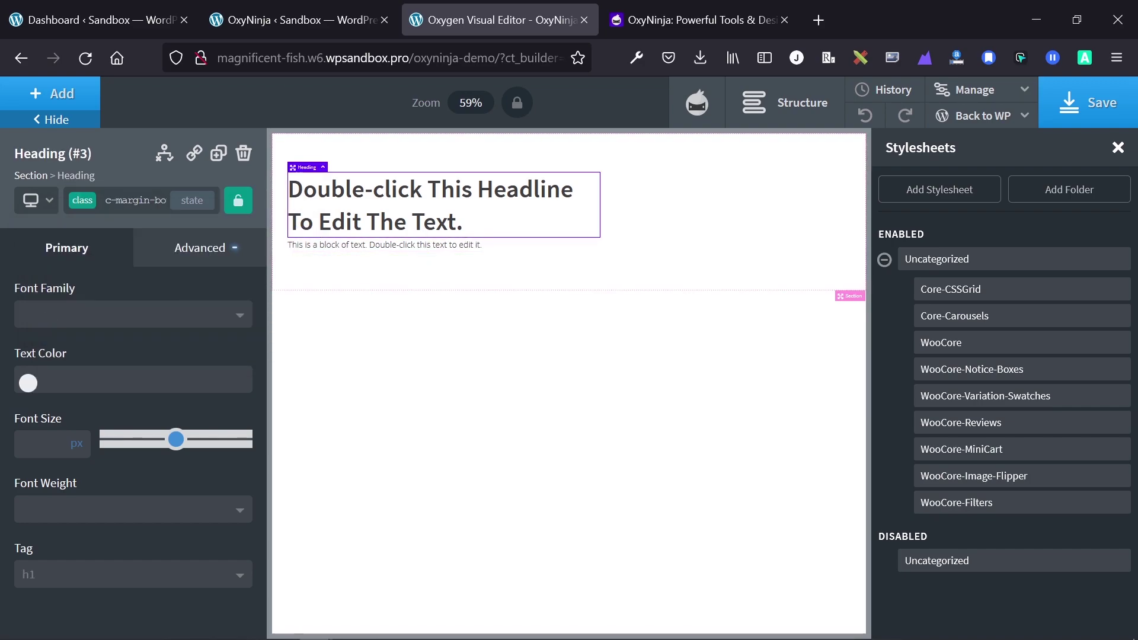
pyautogui.click(134, 201)
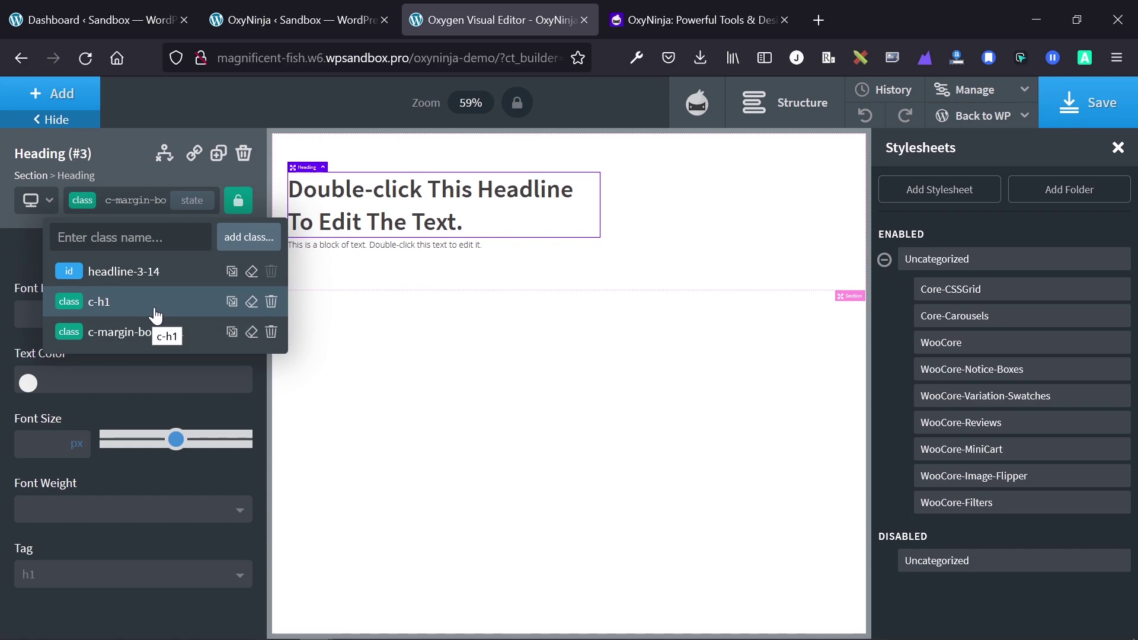
# Preview the heading at the 992px, 768px and 480px breakpoints
pyautogui.click(36, 200)
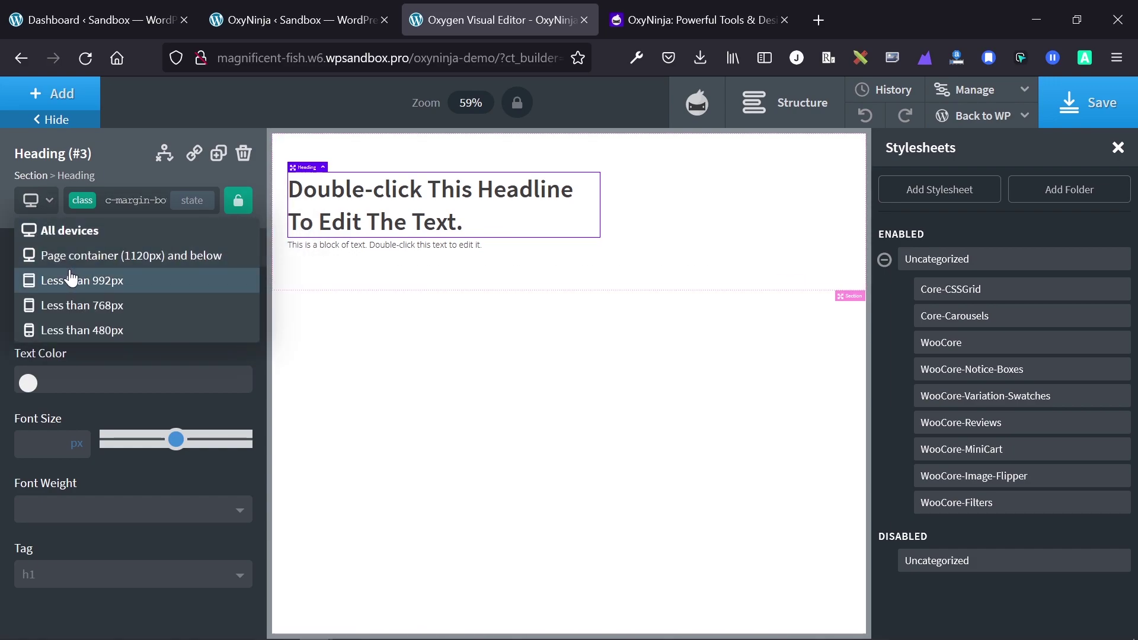
pyautogui.click(72, 280)
pyautogui.click(36, 200)
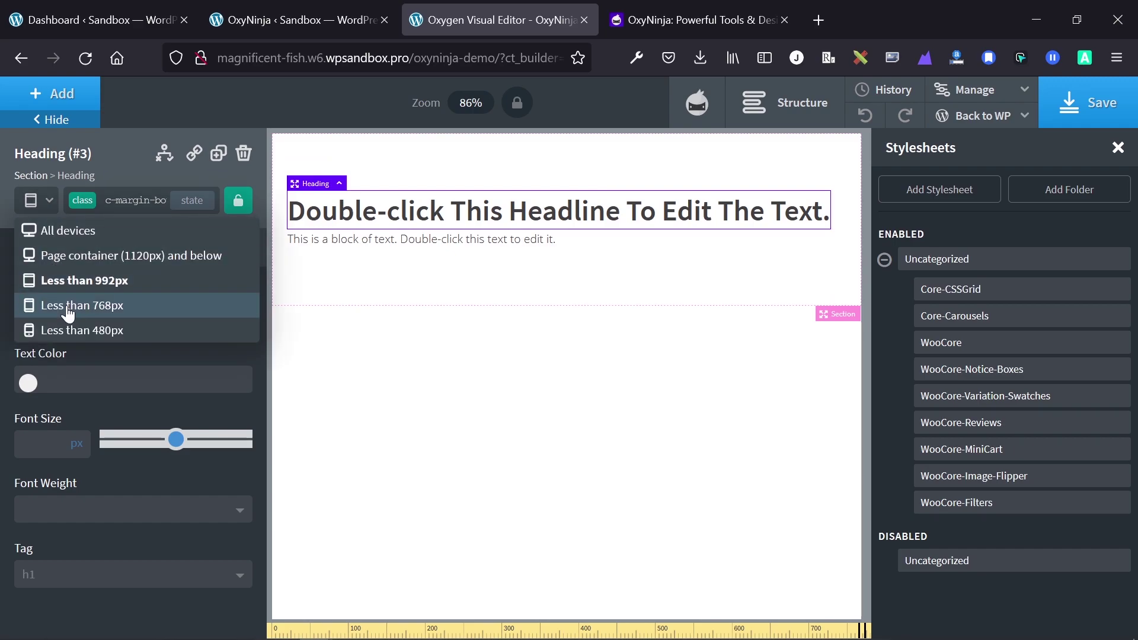
pyautogui.click(36, 307)
pyautogui.click(30, 203)
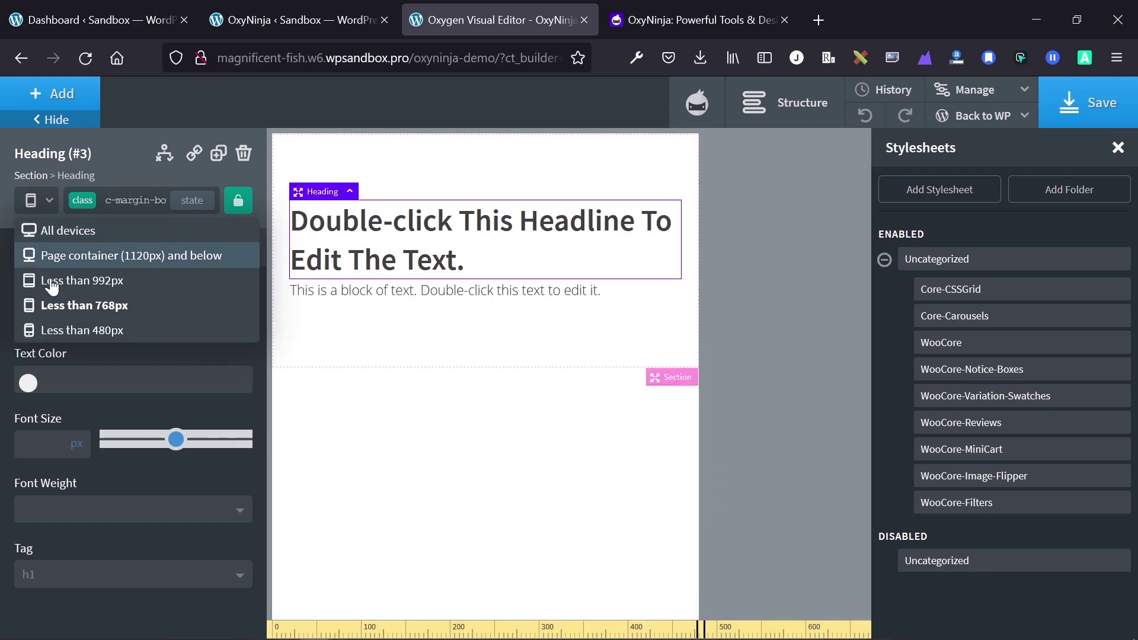
pyautogui.click(56, 330)
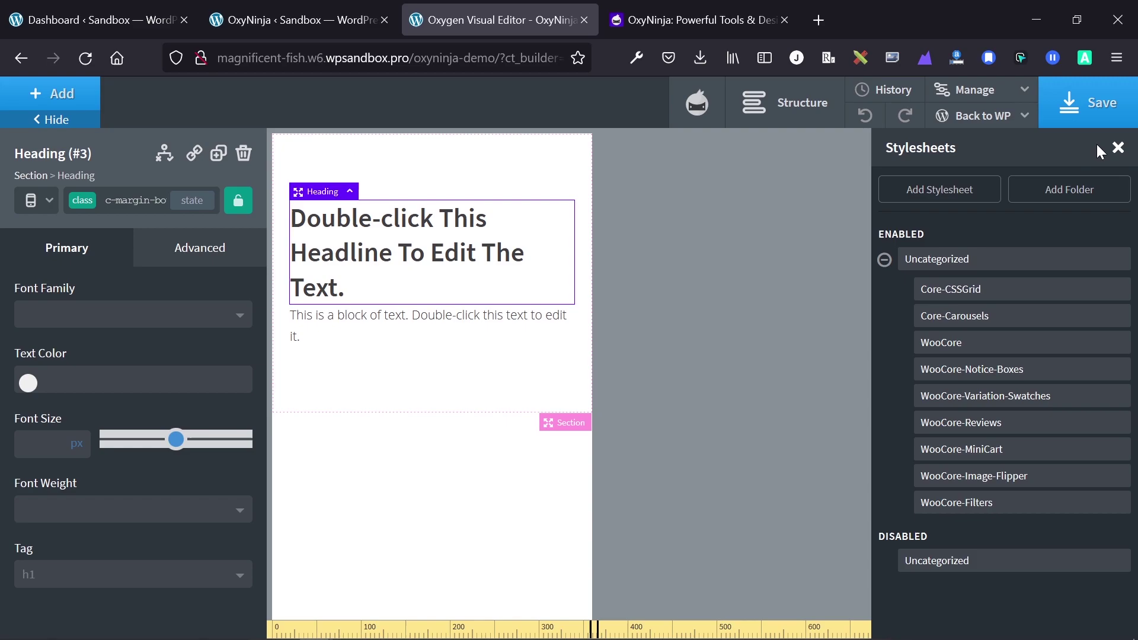
# Close the Stylesheets panel and switch the breakpoint back to All devices
pyautogui.click(1117, 147)
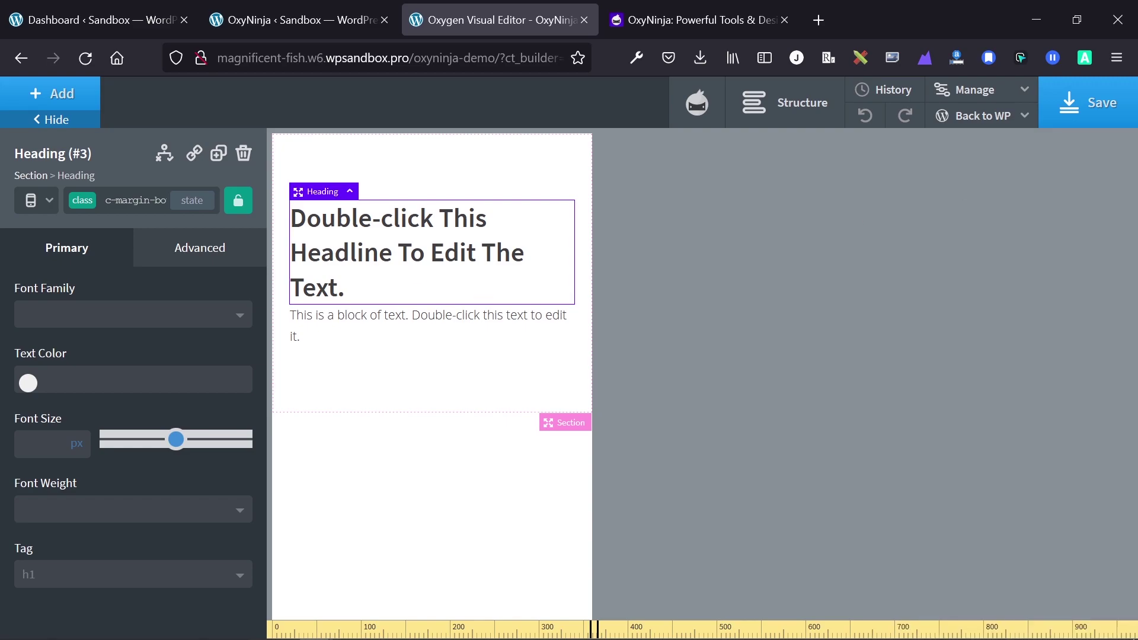
pyautogui.click(31, 200)
pyautogui.click(55, 255)
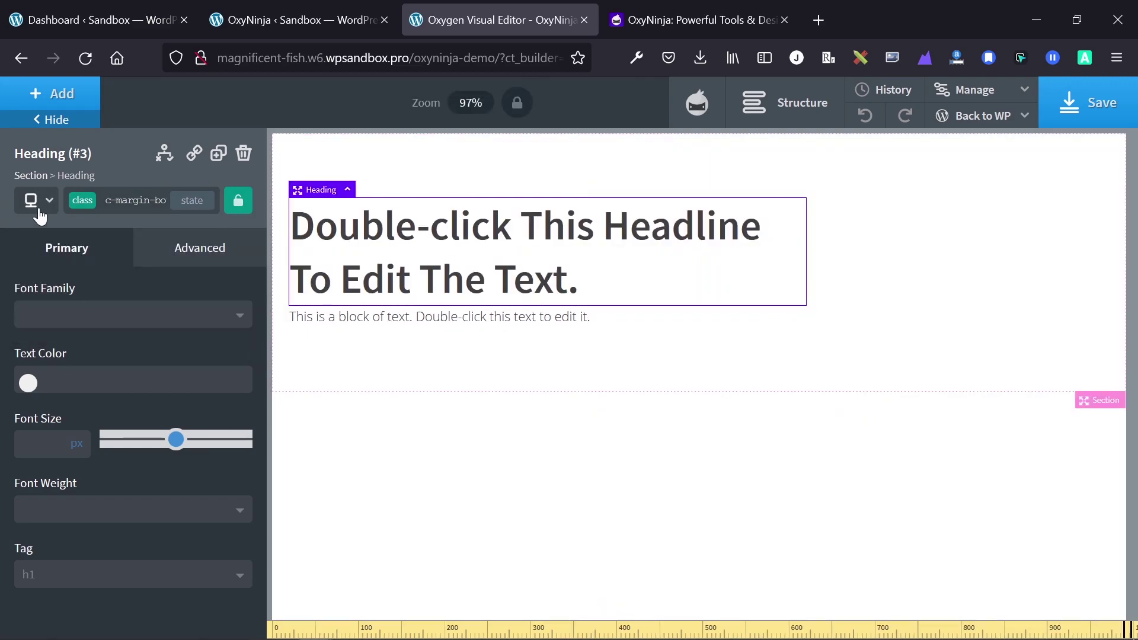
pyautogui.click(34, 202)
pyautogui.click(59, 232)
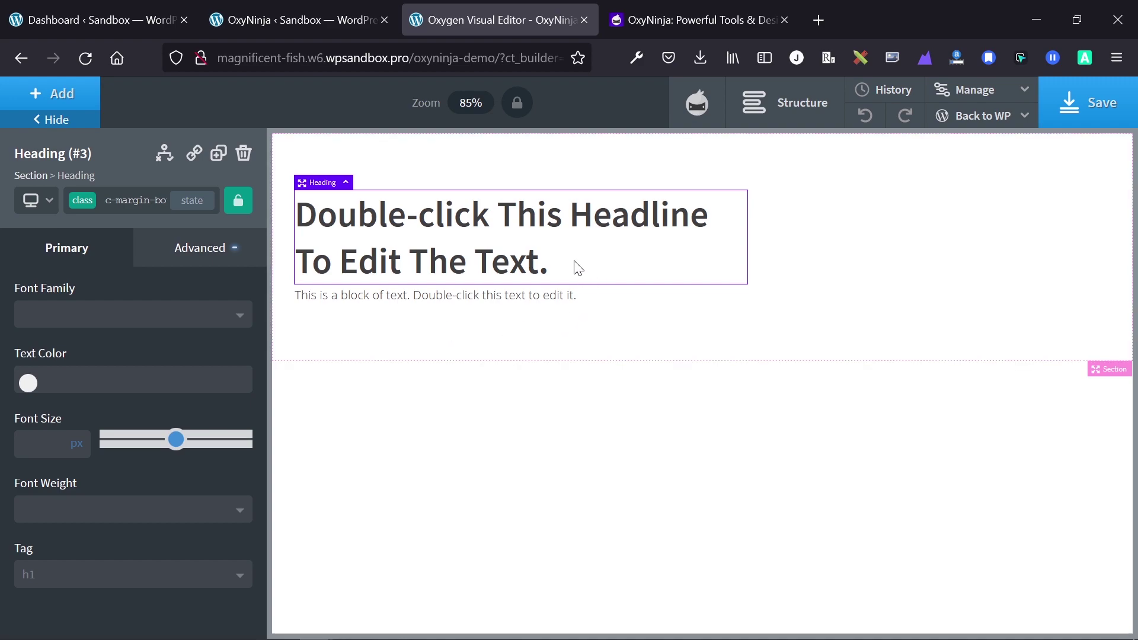
# Remove the c-h1 and c-margin-bottom-l classes from the heading
pyautogui.click(134, 199)
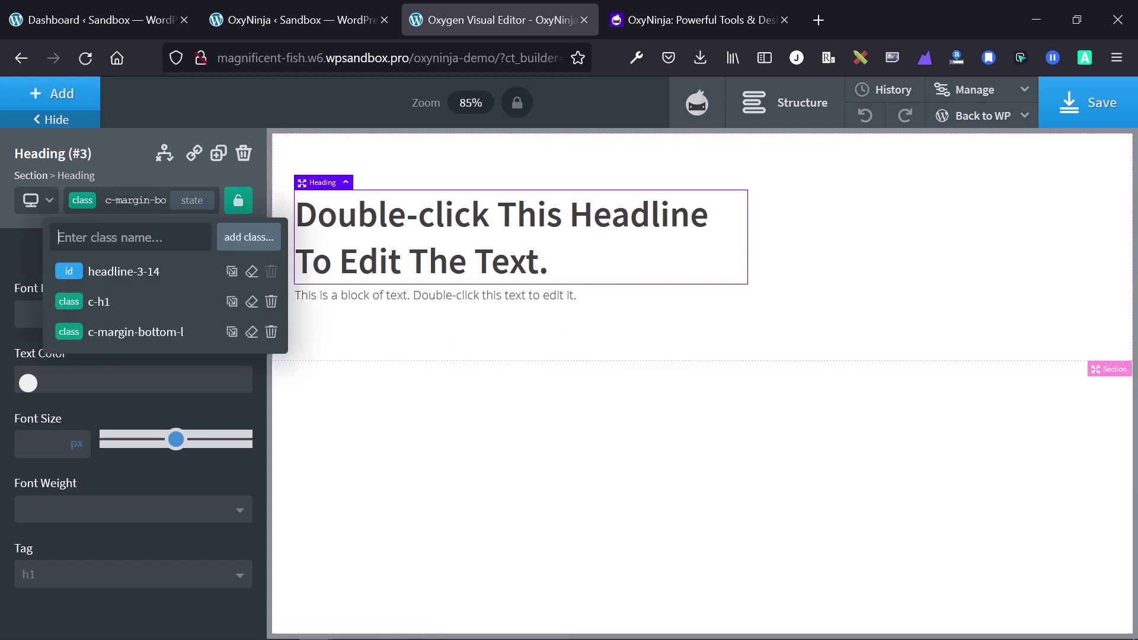
pyautogui.click(271, 302)
pyautogui.click(134, 200)
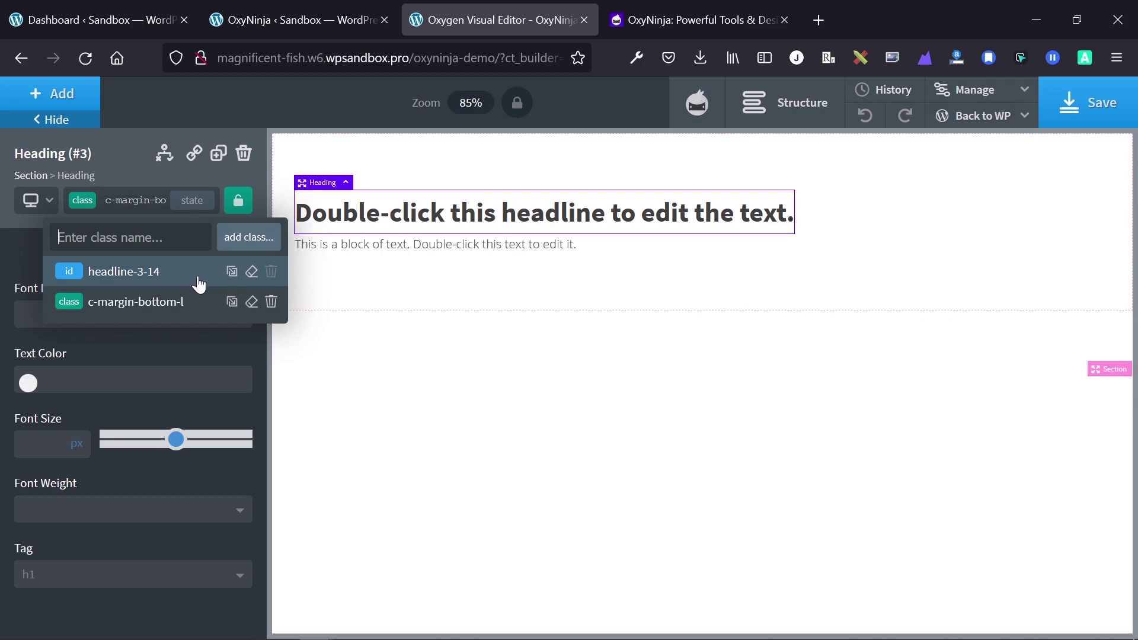
pyautogui.click(272, 303)
# Add the c-margin-bottom-s and c-h1 classes to the heading
pyautogui.click(131, 202)
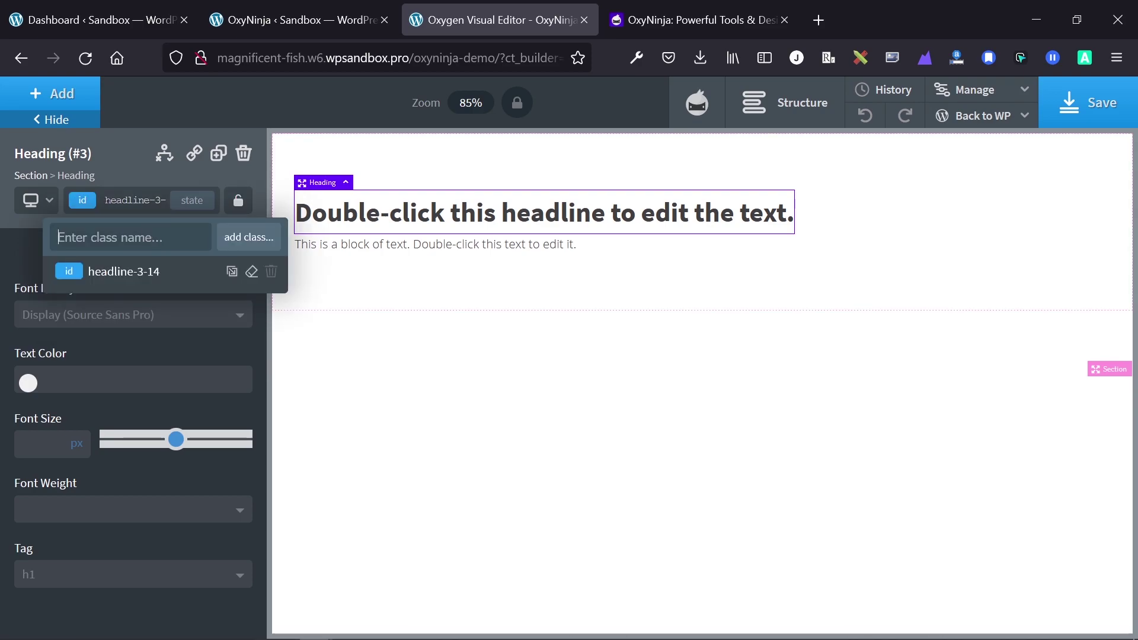
pyautogui.write('bottom')
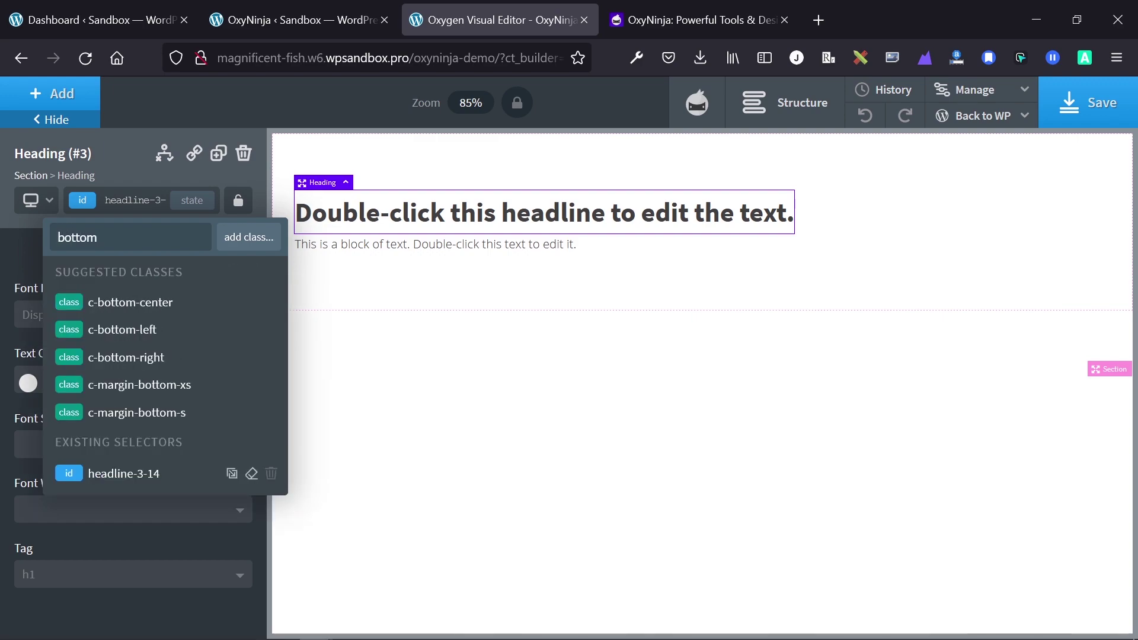
pyautogui.click(139, 407)
pyautogui.click(135, 200)
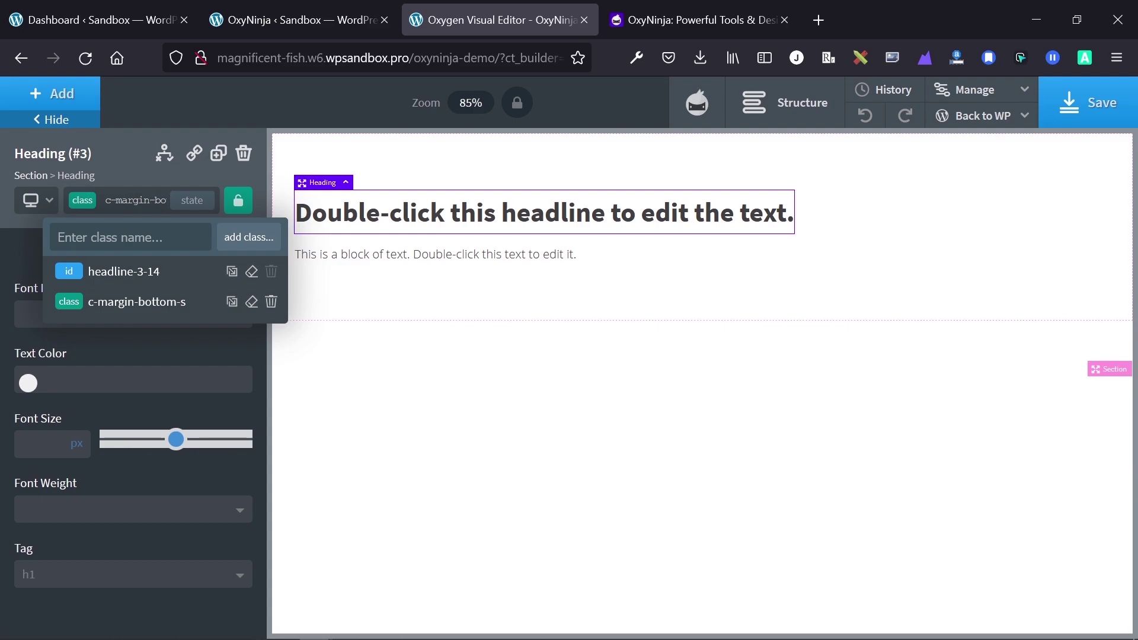
pyautogui.write('h1')
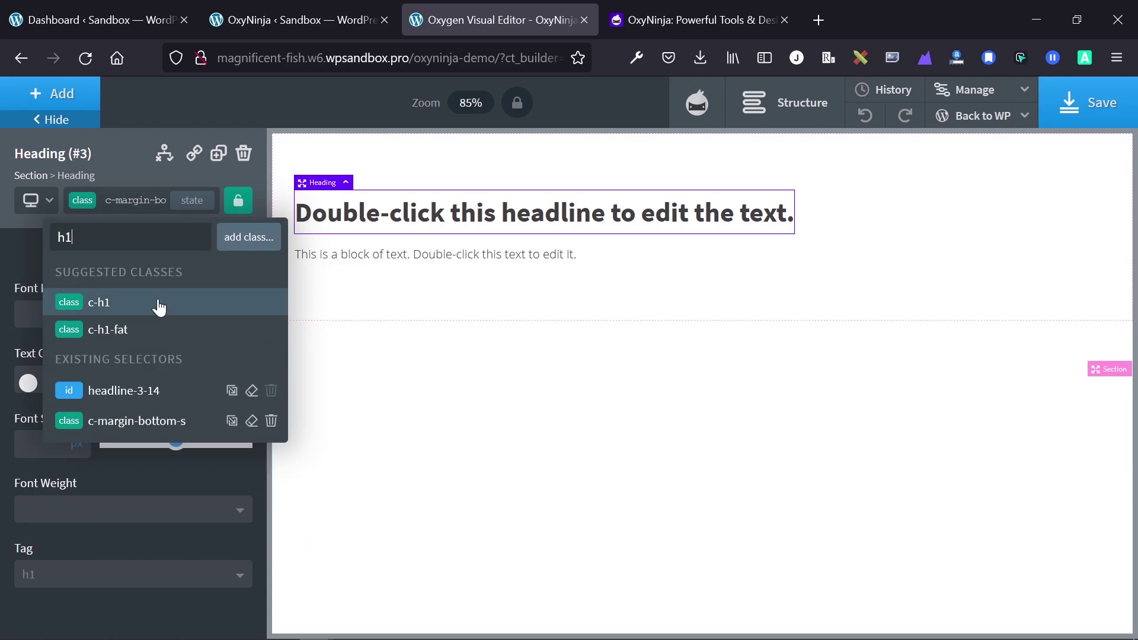
pyautogui.click(99, 302)
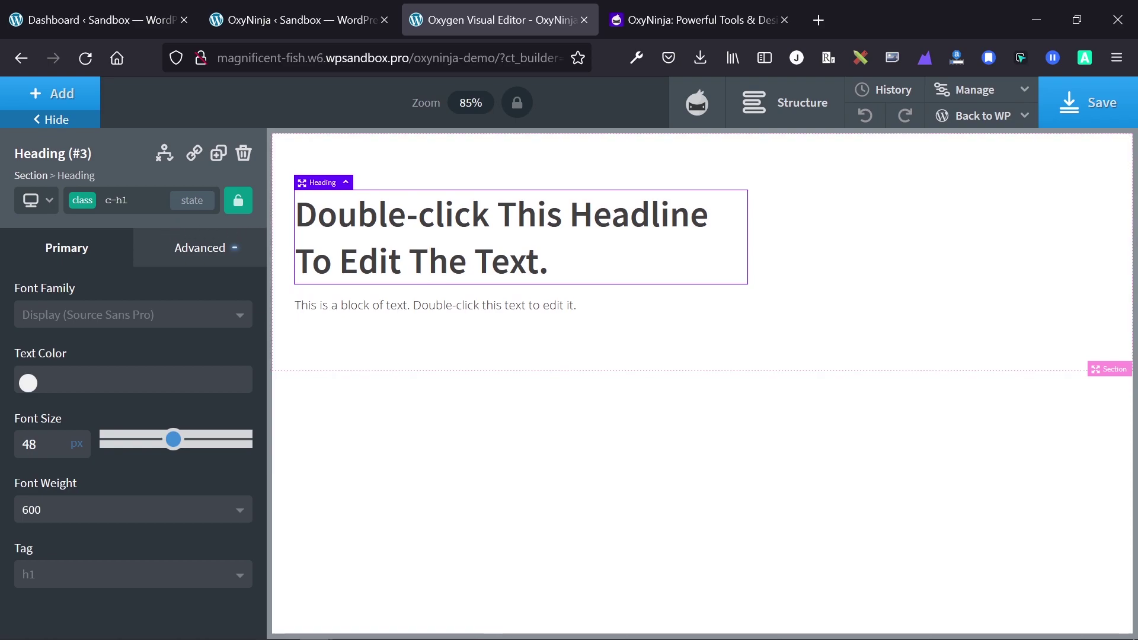
# Lock the c-h1 class and review the heading's applied selectors
pyautogui.click(238, 203)
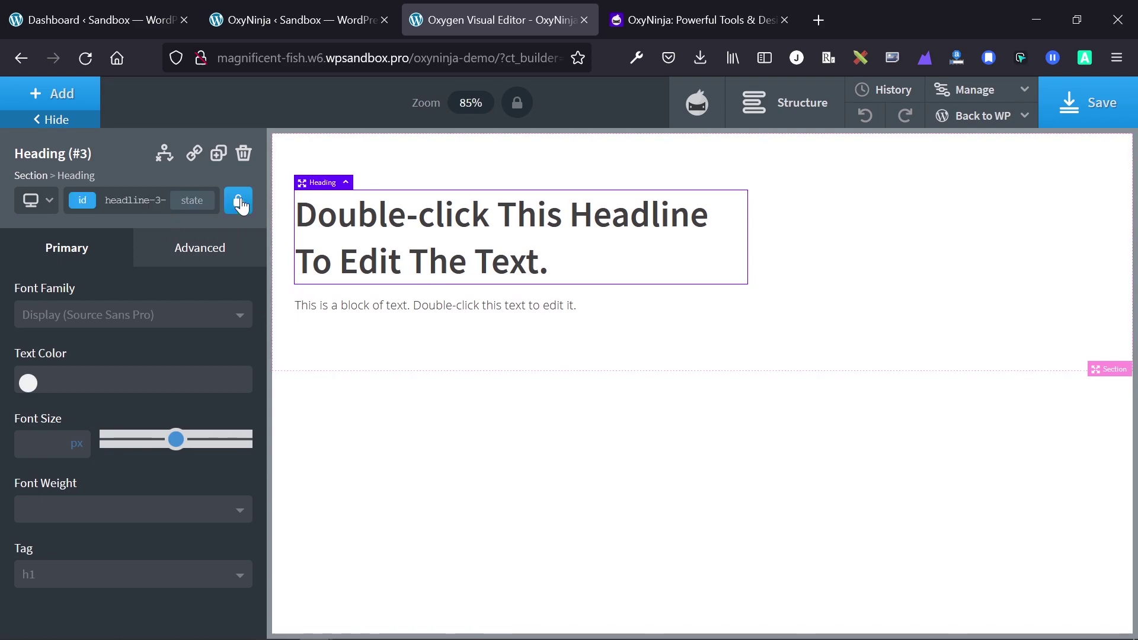
pyautogui.click(133, 201)
pyautogui.click(147, 200)
pyautogui.click(134, 200)
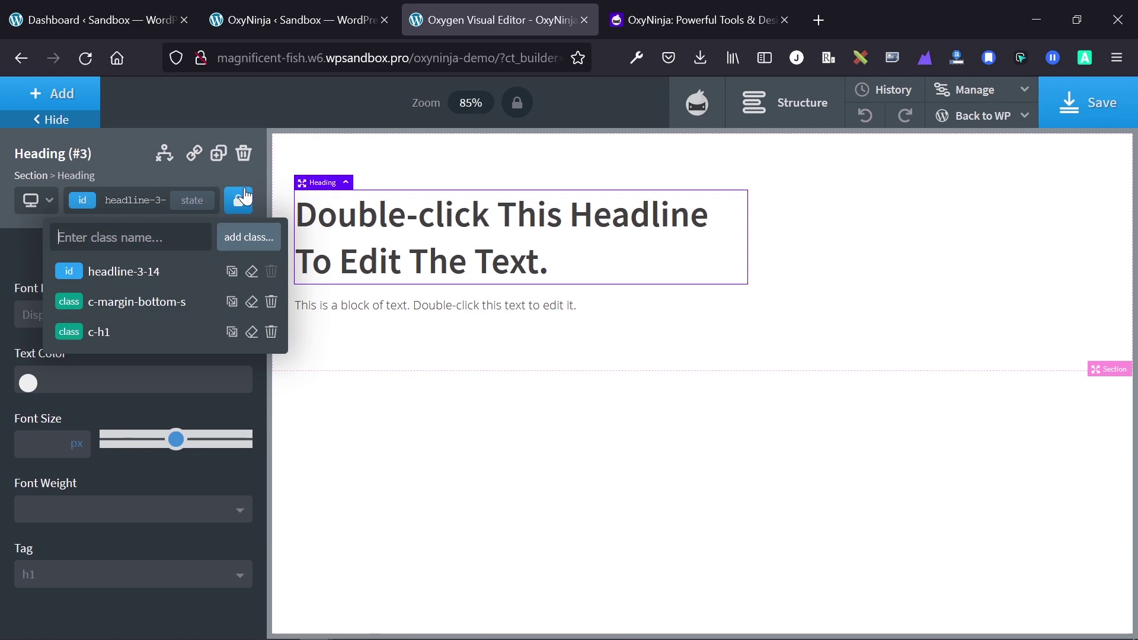
# Unlock c-h1 and pick it from the selector dropdown for styling
pyautogui.click(245, 196)
pyautogui.click(143, 200)
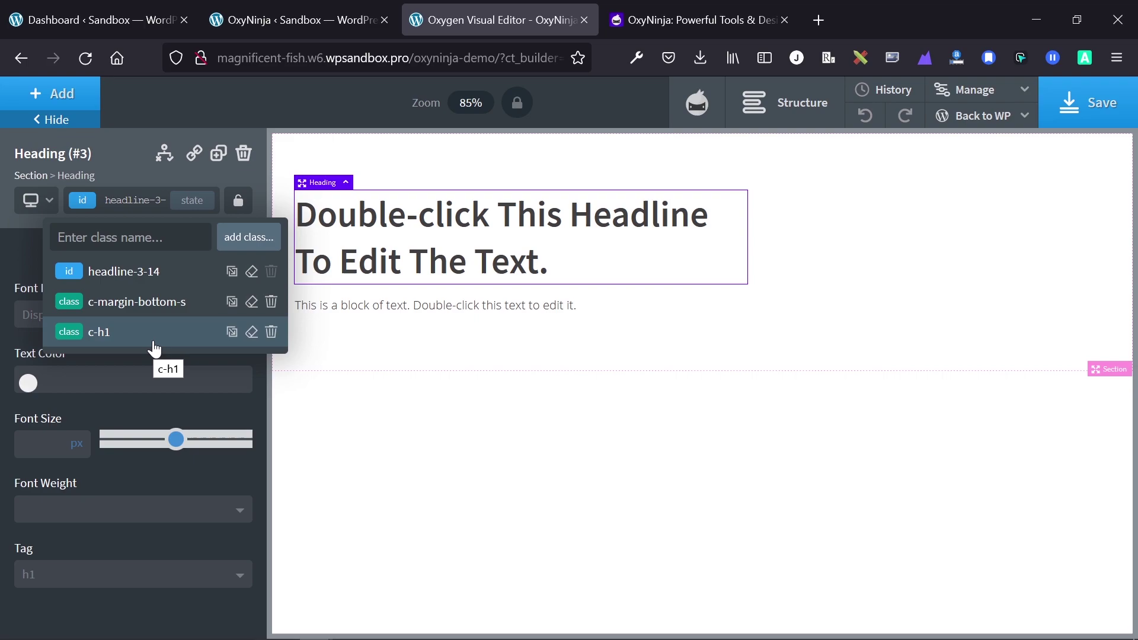
# Check c-h1's Advanced Size & Spacing at tablet width, then return to desktop
pyautogui.click(128, 336)
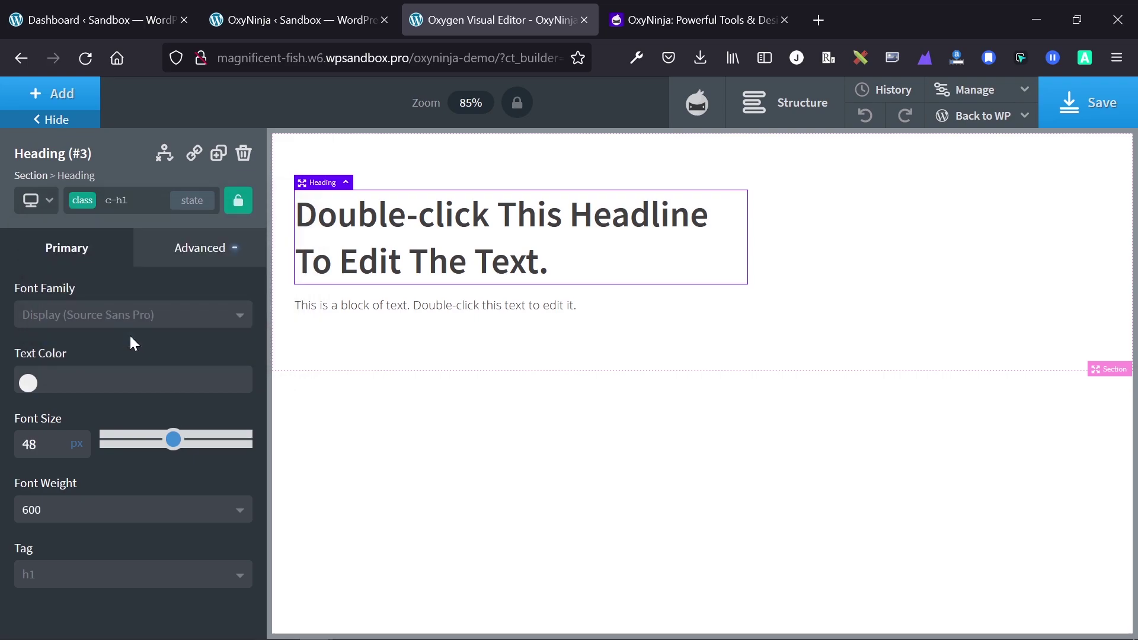
pyautogui.click(195, 264)
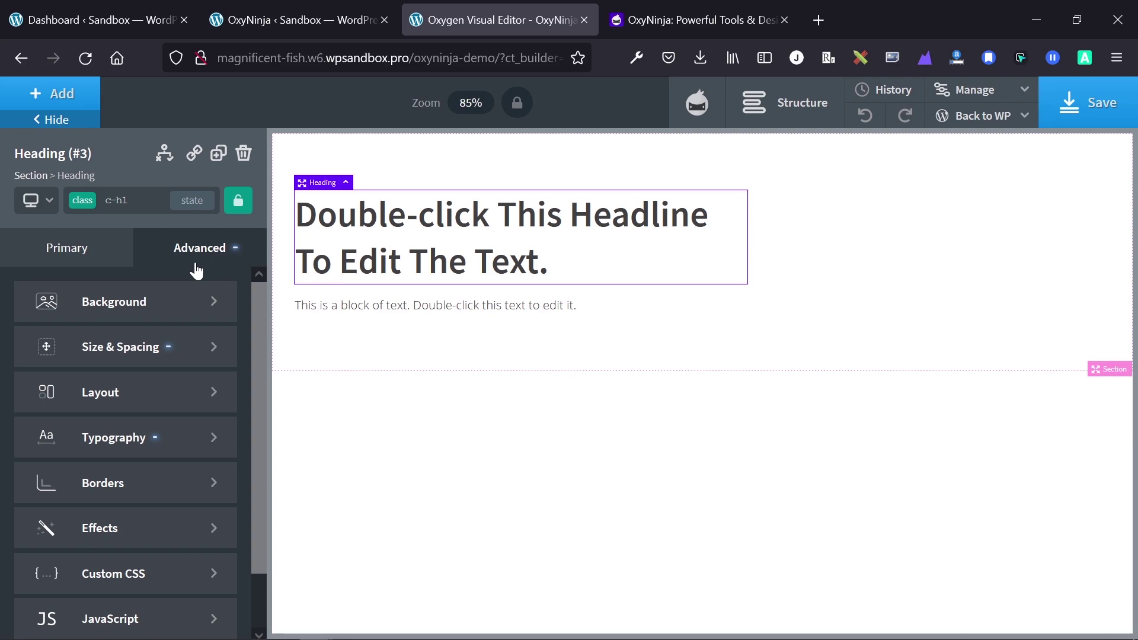
pyautogui.click(117, 348)
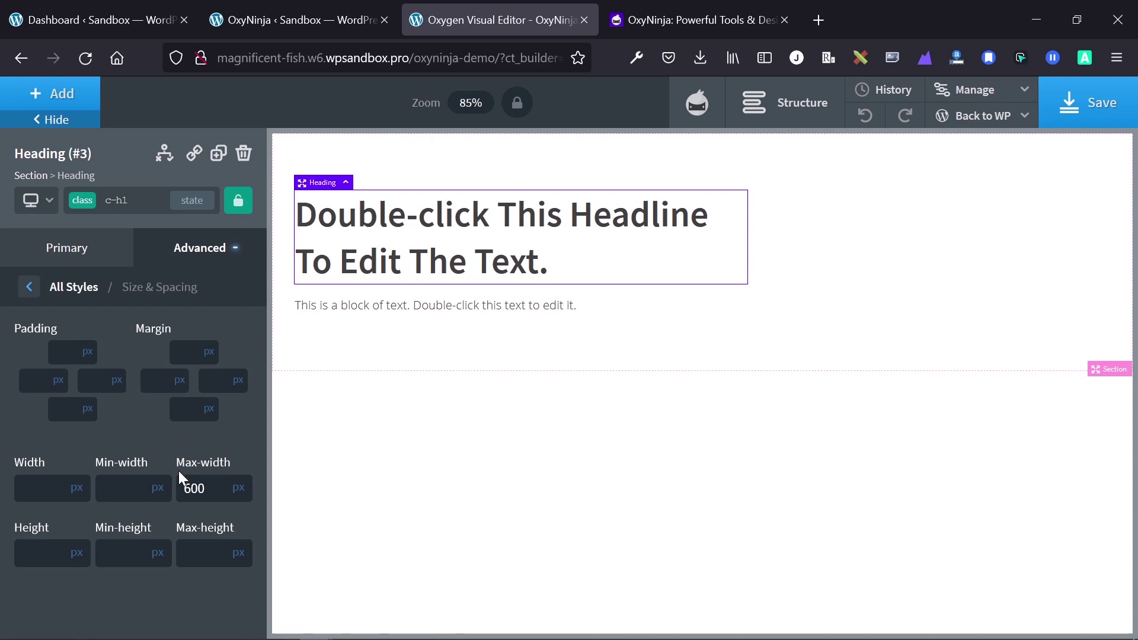
pyautogui.click(50, 204)
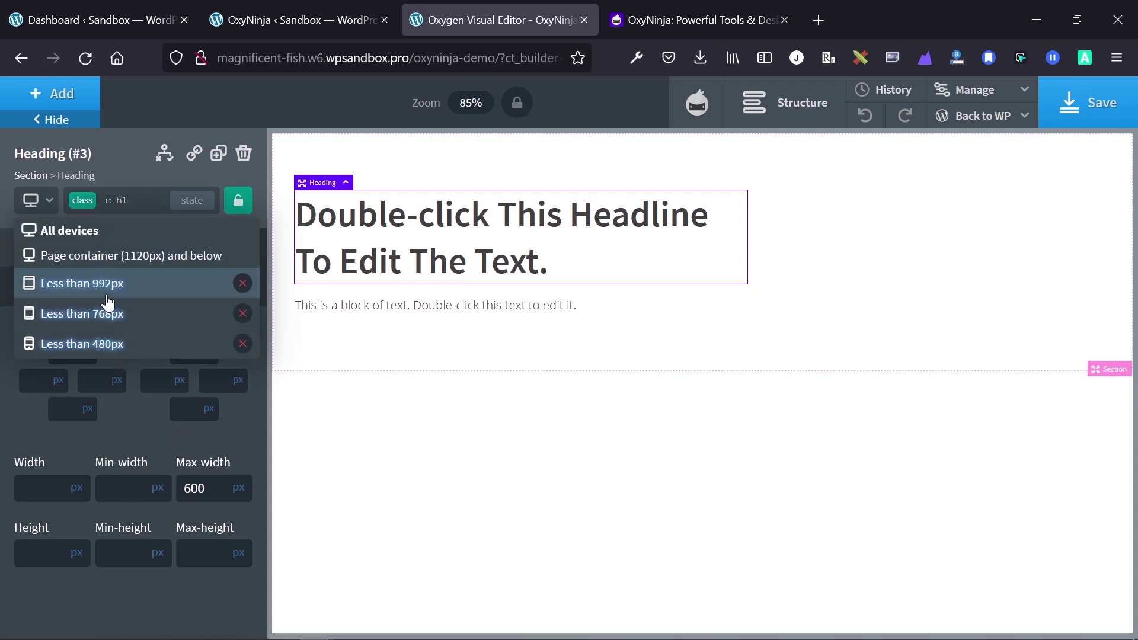
pyautogui.click(107, 313)
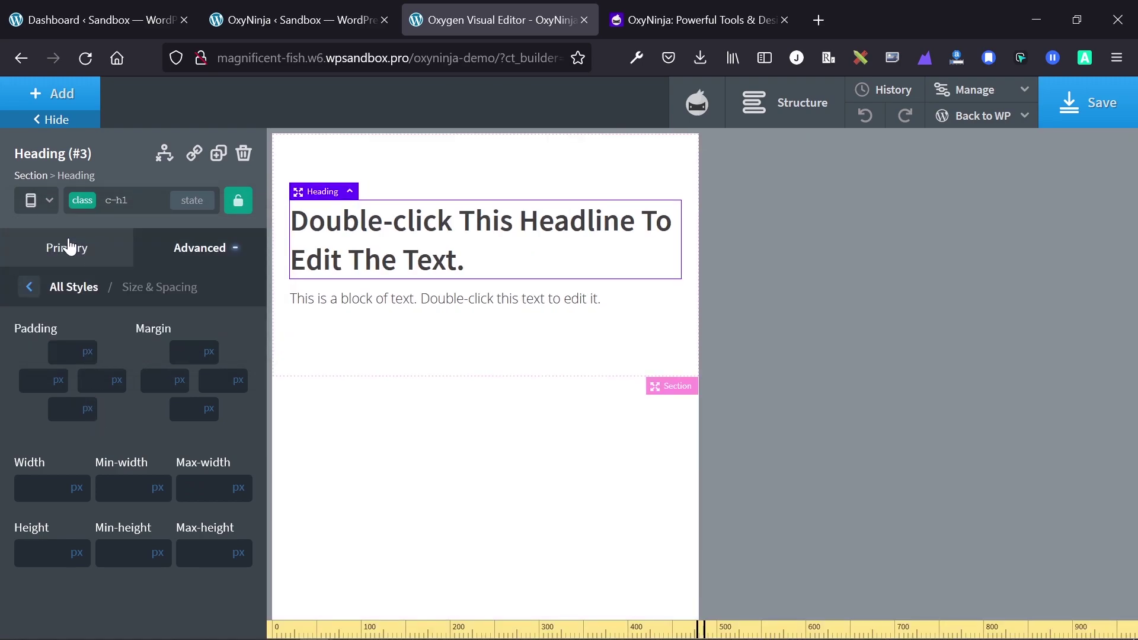
pyautogui.click(35, 201)
pyautogui.click(40, 231)
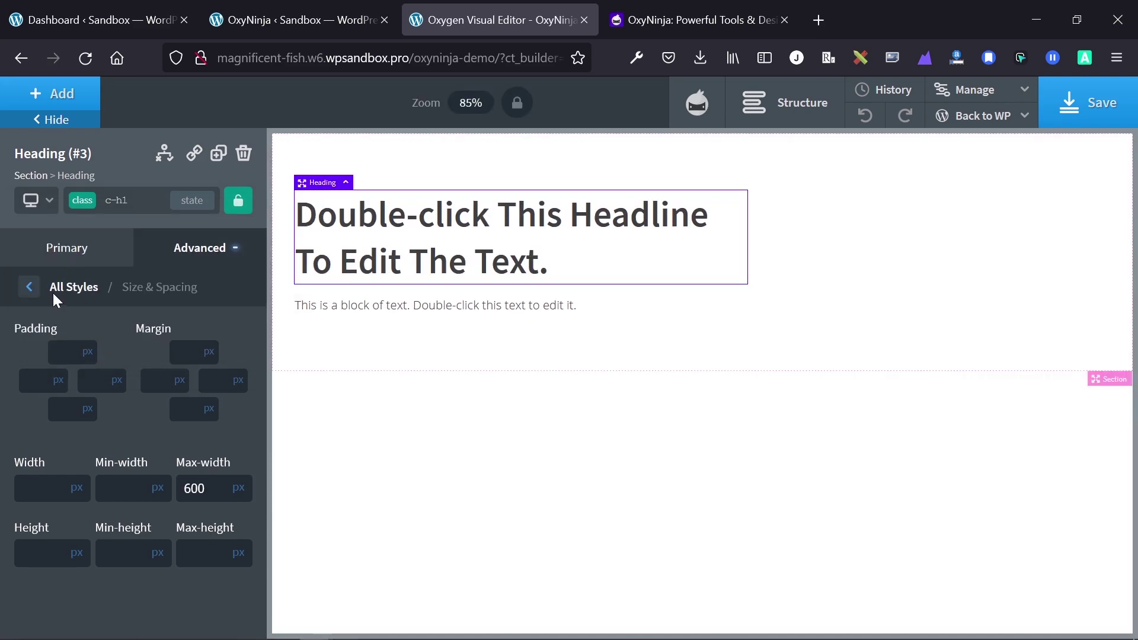
# Check c-h1's Typography at tablet and phone widths, then return to desktop
pyautogui.click(53, 294)
pyautogui.click(27, 435)
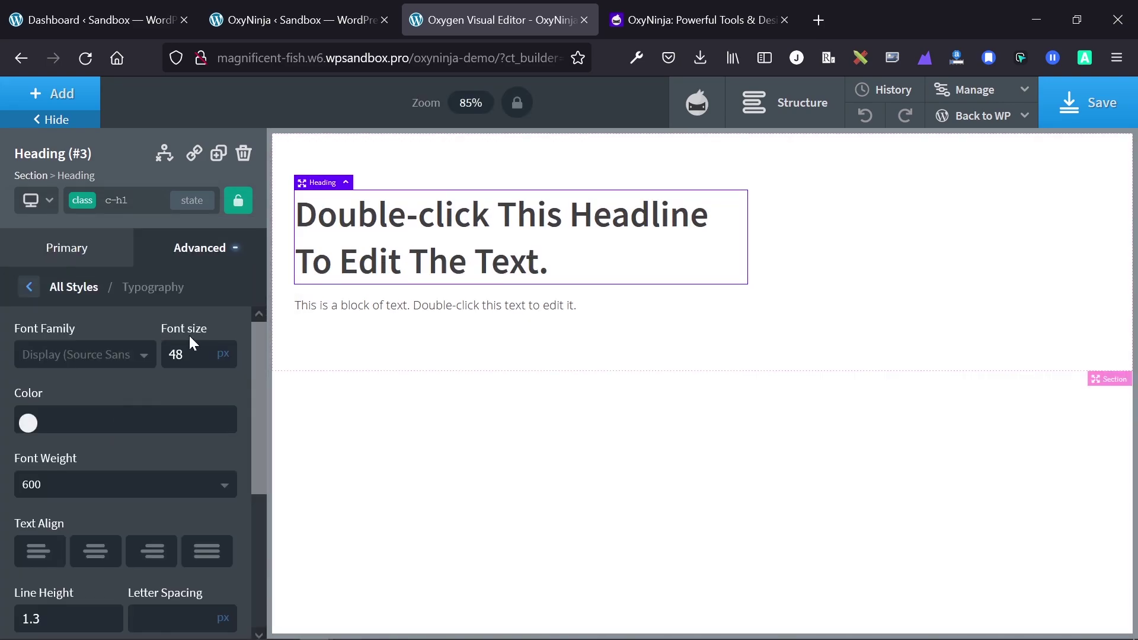
pyautogui.click(39, 202)
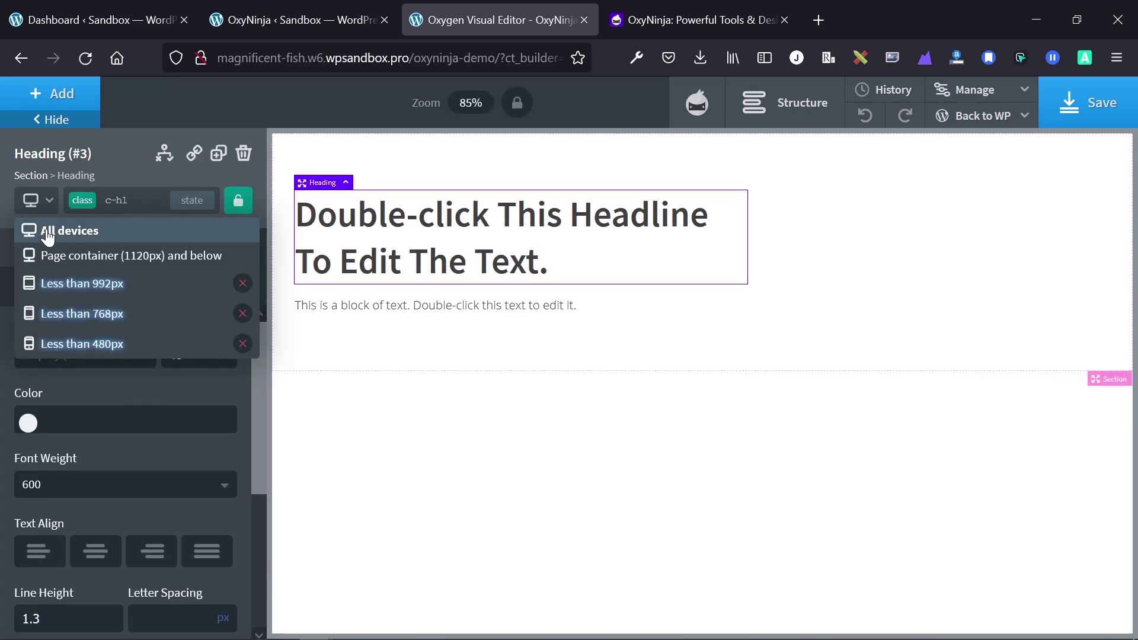
pyautogui.click(81, 313)
pyautogui.click(32, 203)
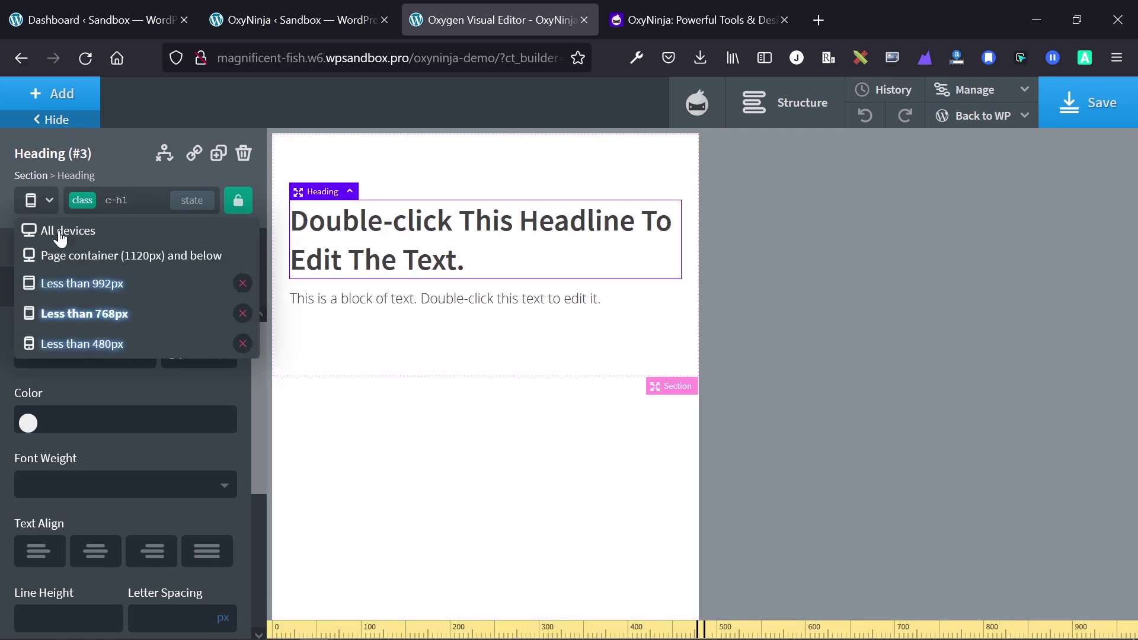
pyautogui.click(80, 345)
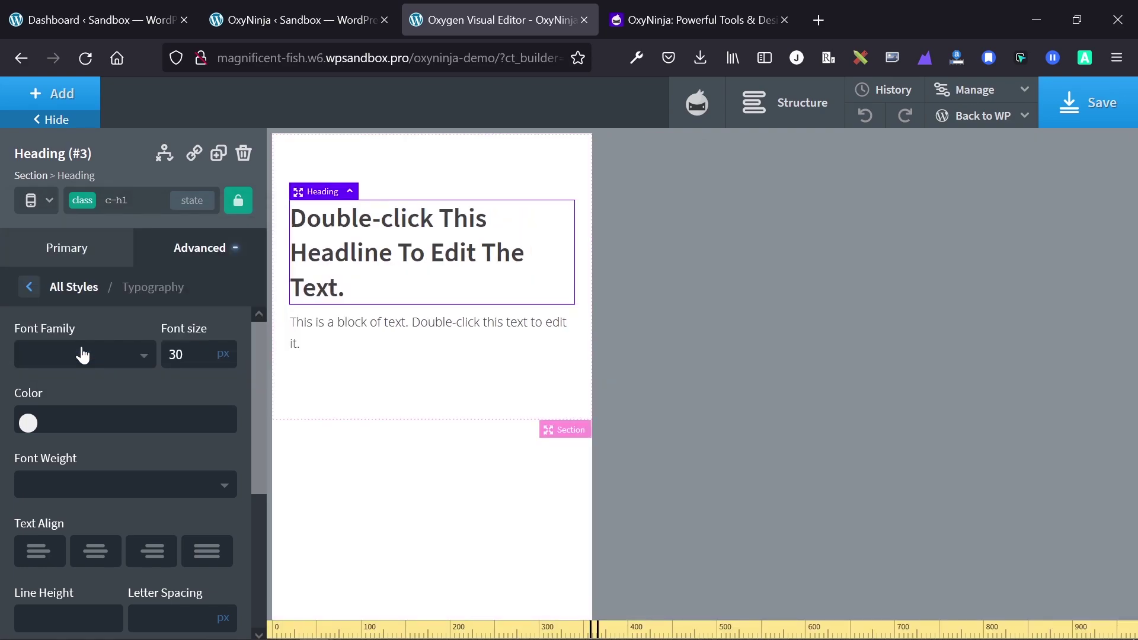
pyautogui.click(27, 203)
pyautogui.click(51, 228)
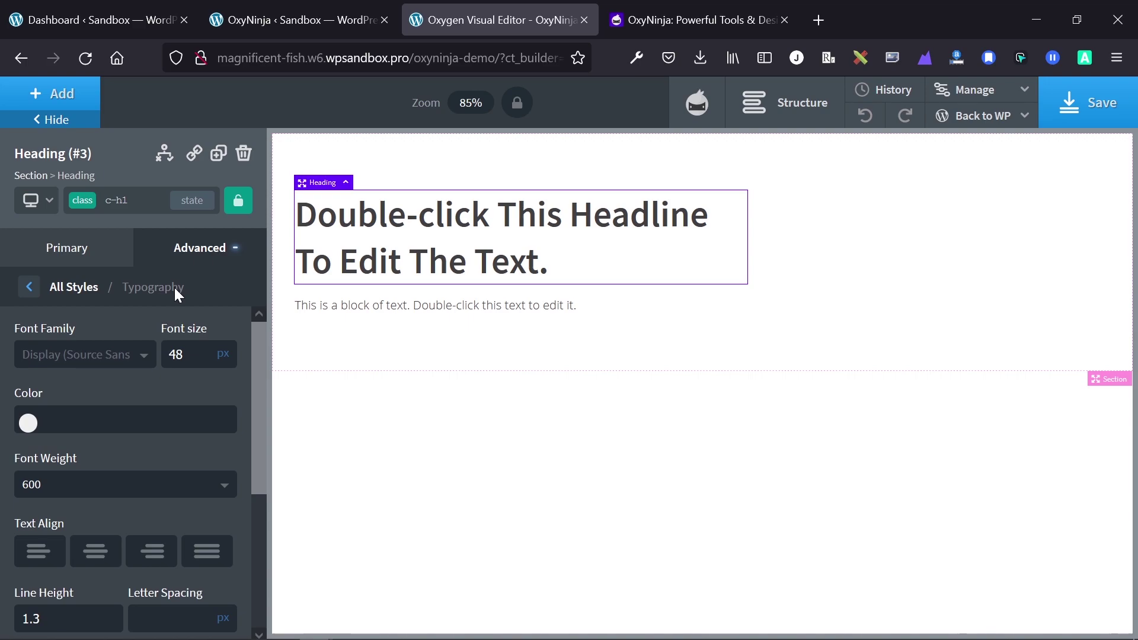
pyautogui.moveTo(975, 90)
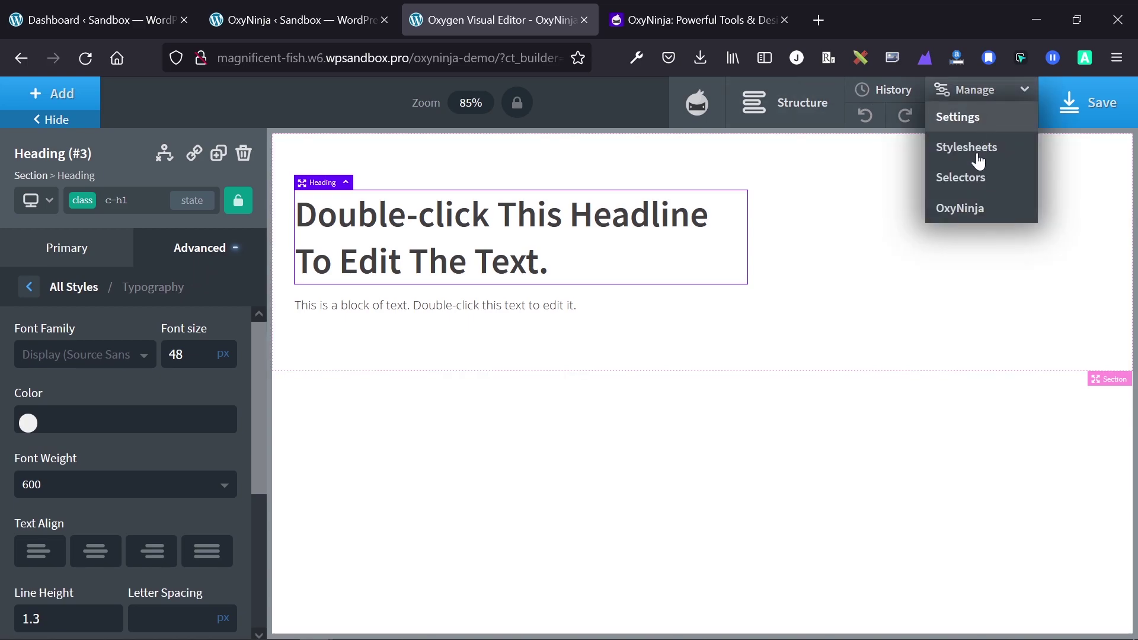
# Open Manage > Stylesheets, then the Selectors list showing core classes like c-h1 and c-h1-fat
pyautogui.click(974, 149)
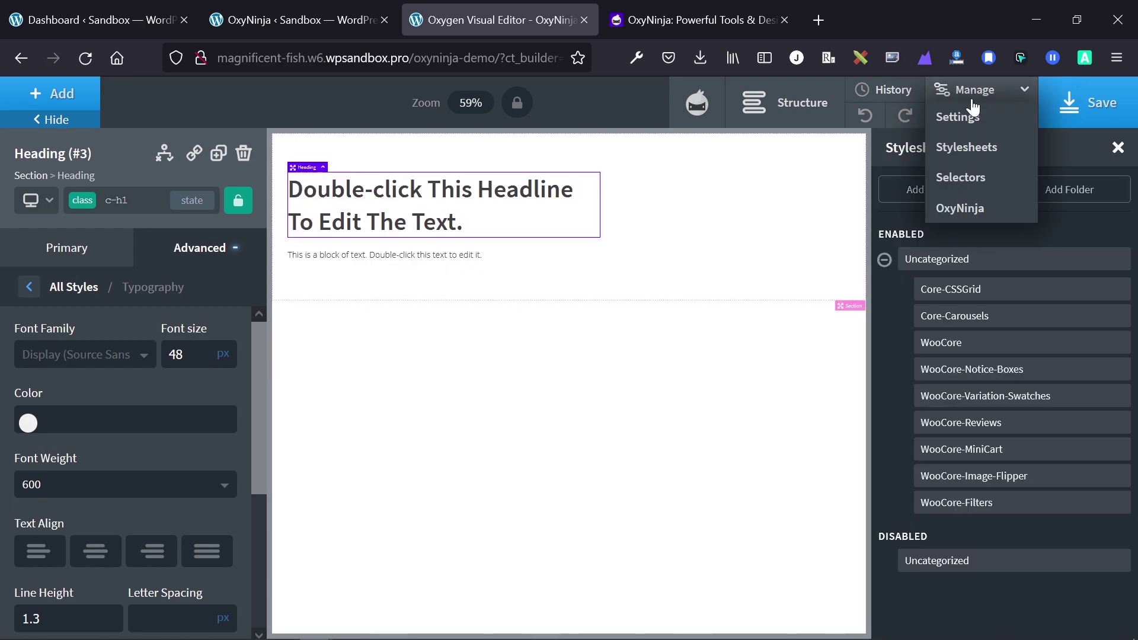
pyautogui.click(984, 184)
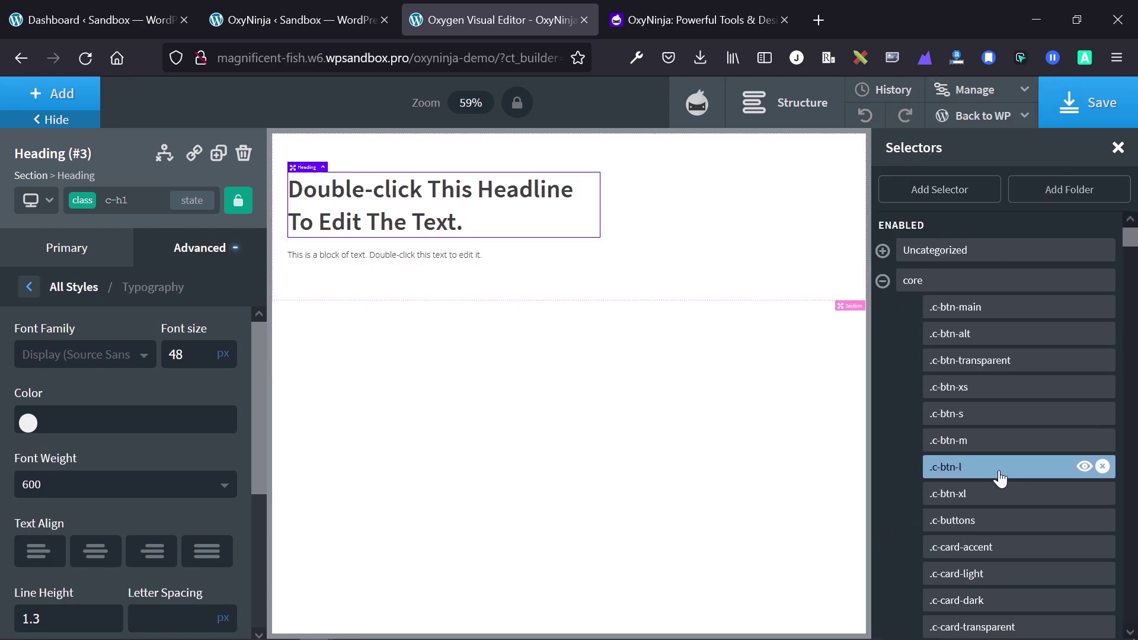
pyautogui.scroll(-2, 988, 401)
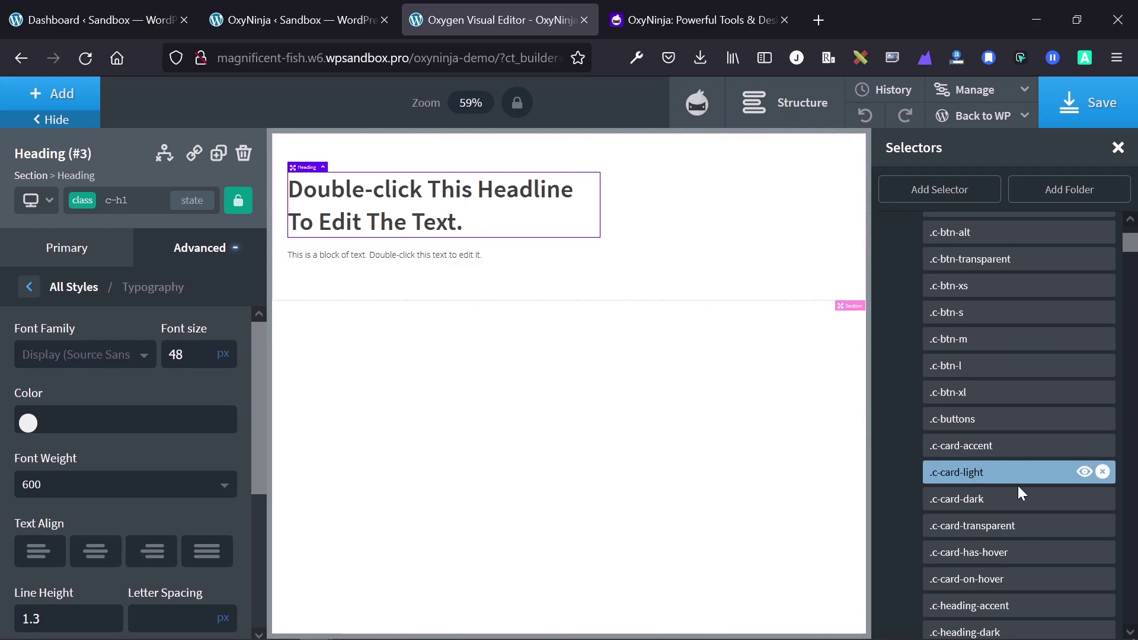
pyautogui.scroll(-1, 1008, 513)
pyautogui.scroll(-5, 1008, 514)
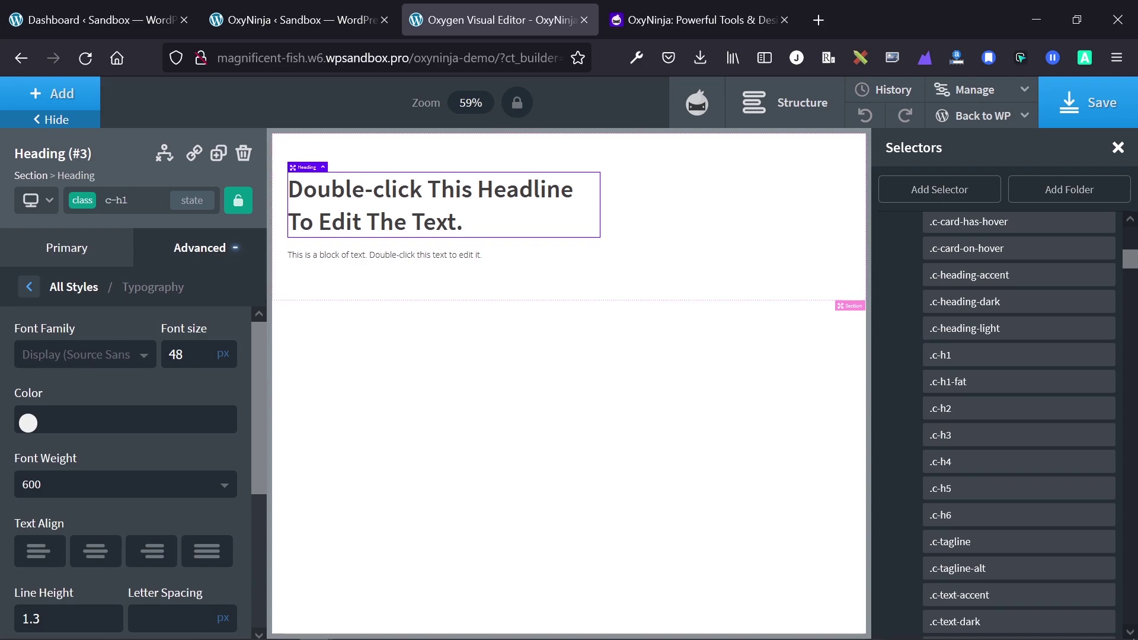
pyautogui.click(133, 200)
pyautogui.write('sh')
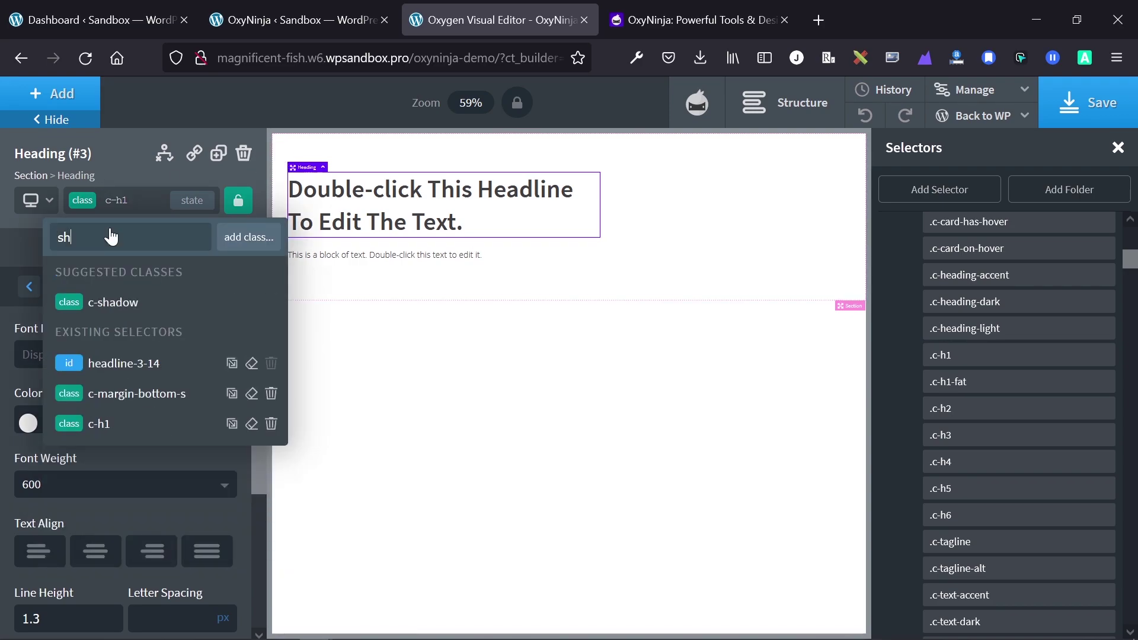
pyautogui.write('a')
pyautogui.click(130, 299)
pyautogui.click(569, 267)
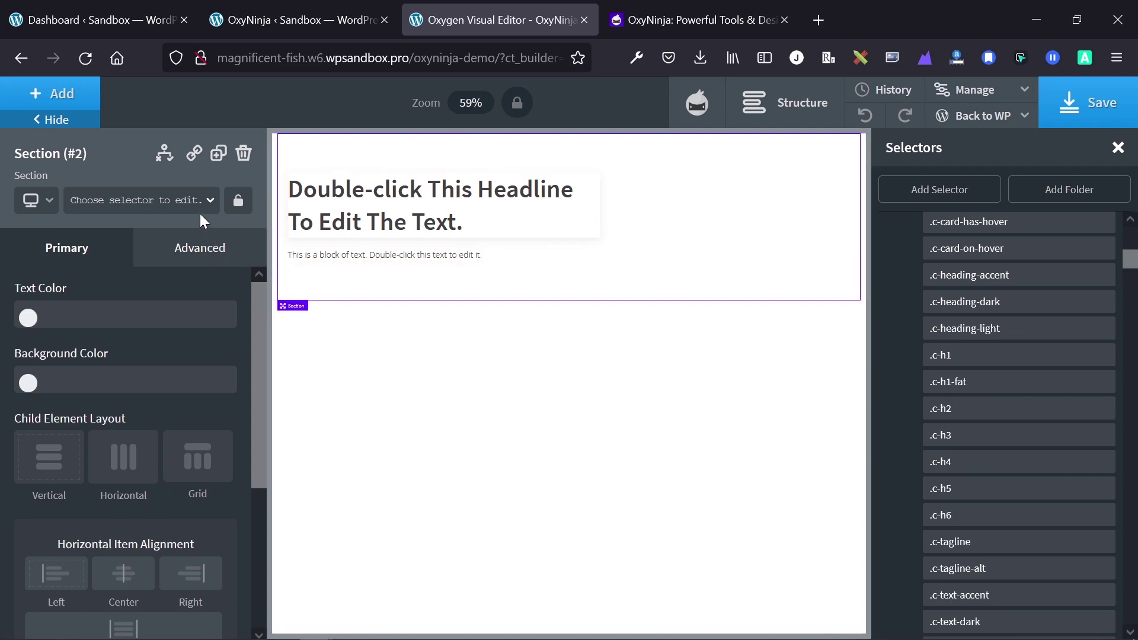
pyautogui.scroll(-3, 1013, 426)
pyautogui.scroll(-3, 1004, 442)
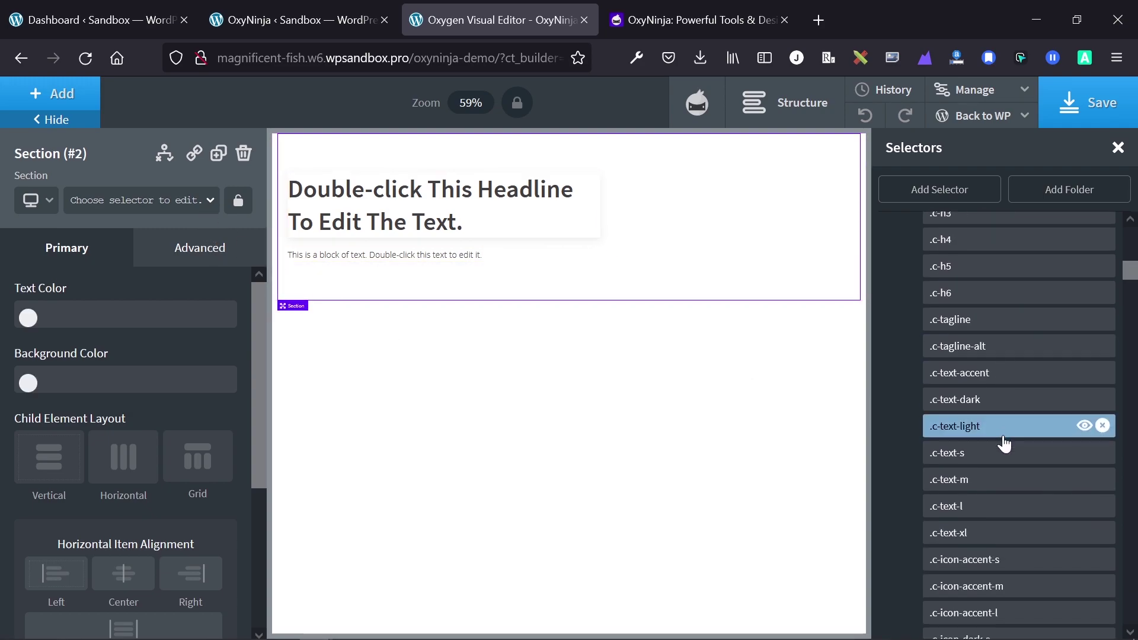
pyautogui.scroll(-3, 1005, 441)
pyautogui.scroll(-3, 1006, 442)
pyautogui.scroll(-3, 1005, 442)
pyautogui.scroll(-3, 1004, 442)
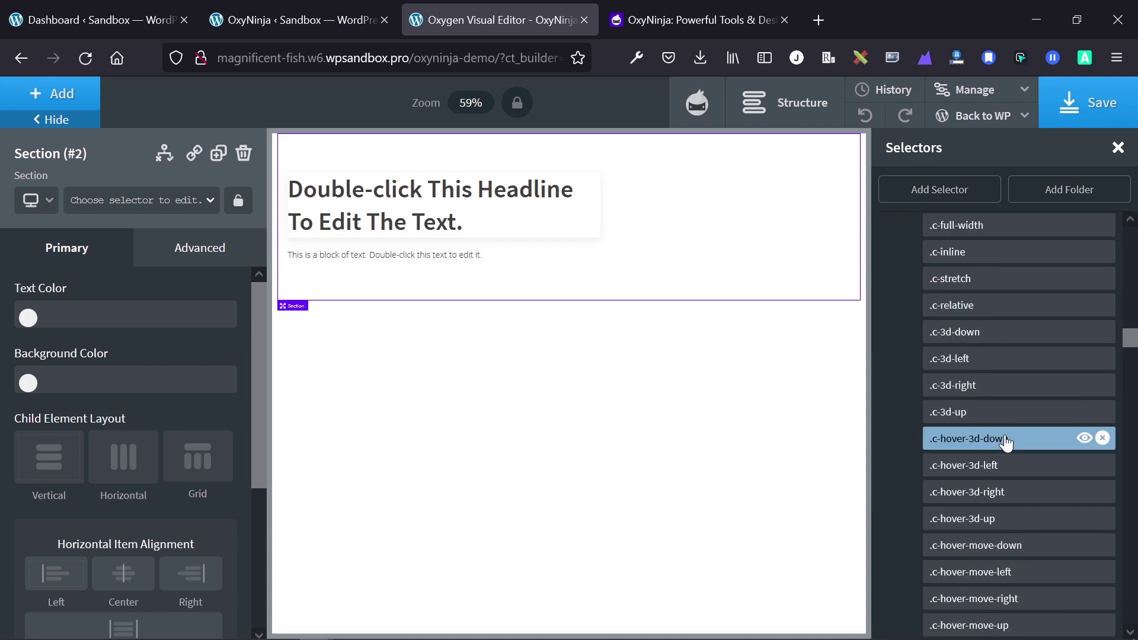
pyautogui.scroll(-2, 1004, 442)
pyautogui.scroll(-2, 1006, 442)
pyautogui.scroll(-2, 1005, 442)
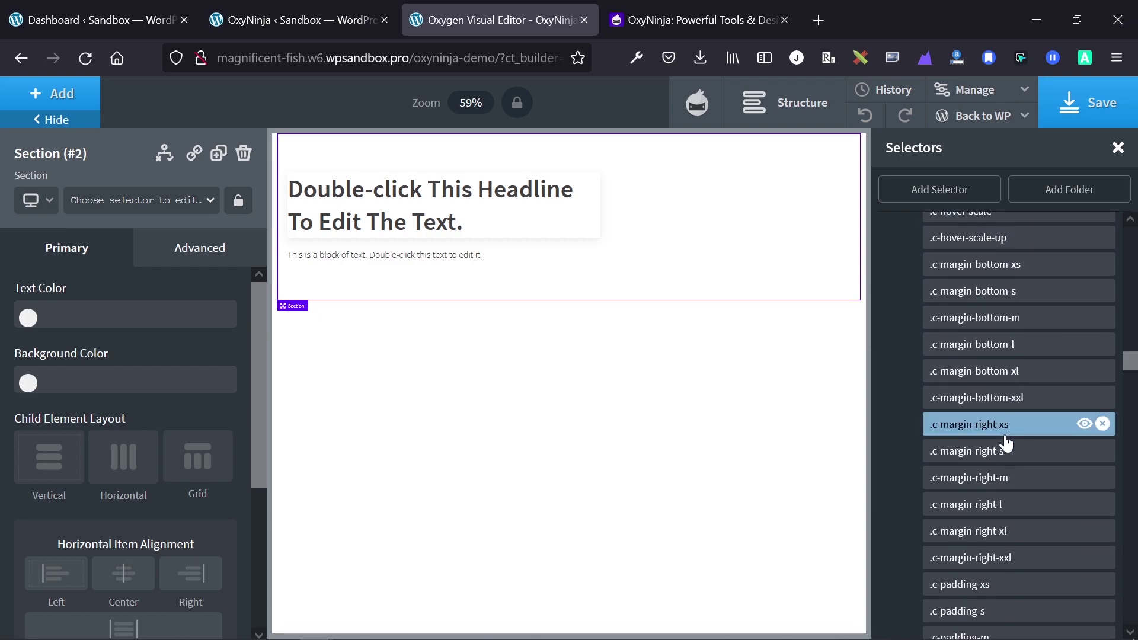
pyautogui.scroll(-3, 1004, 442)
pyautogui.scroll(-2, 1005, 442)
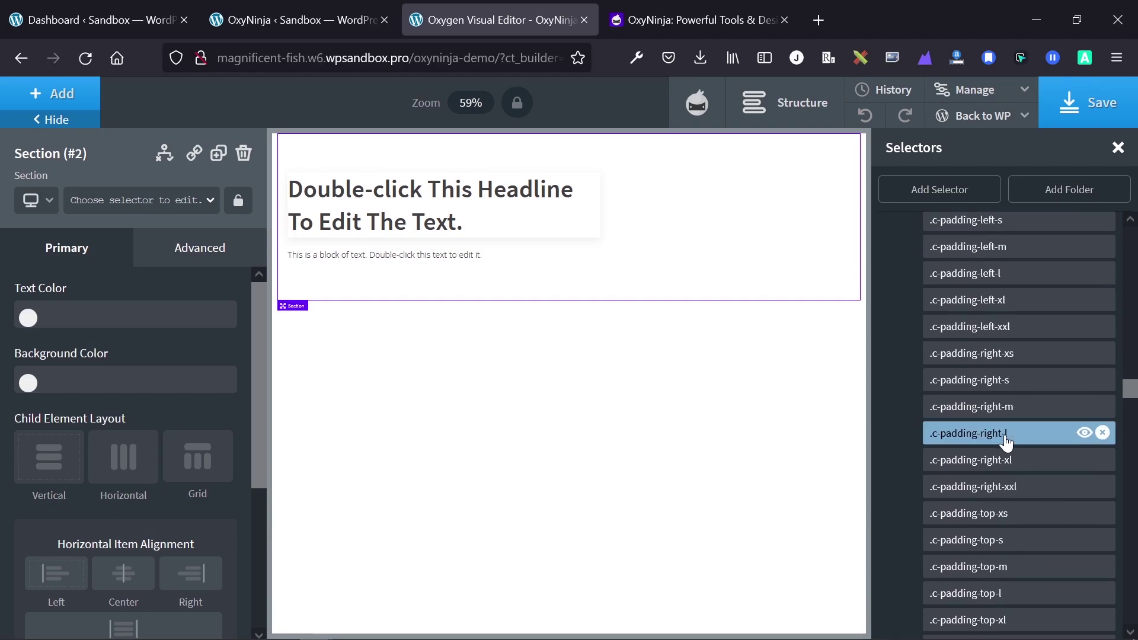
pyautogui.scroll(-3, 1005, 442)
pyautogui.scroll(-4, 1005, 441)
pyautogui.scroll(-1, 1006, 442)
pyautogui.scroll(-2, 1007, 442)
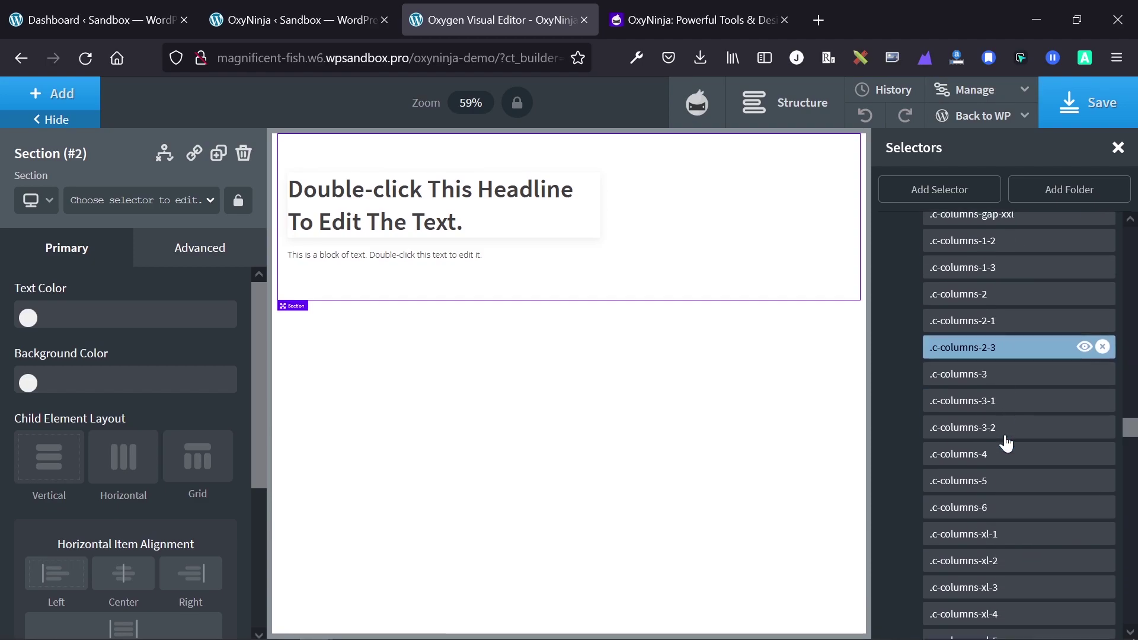
pyautogui.scroll(-5, 1007, 442)
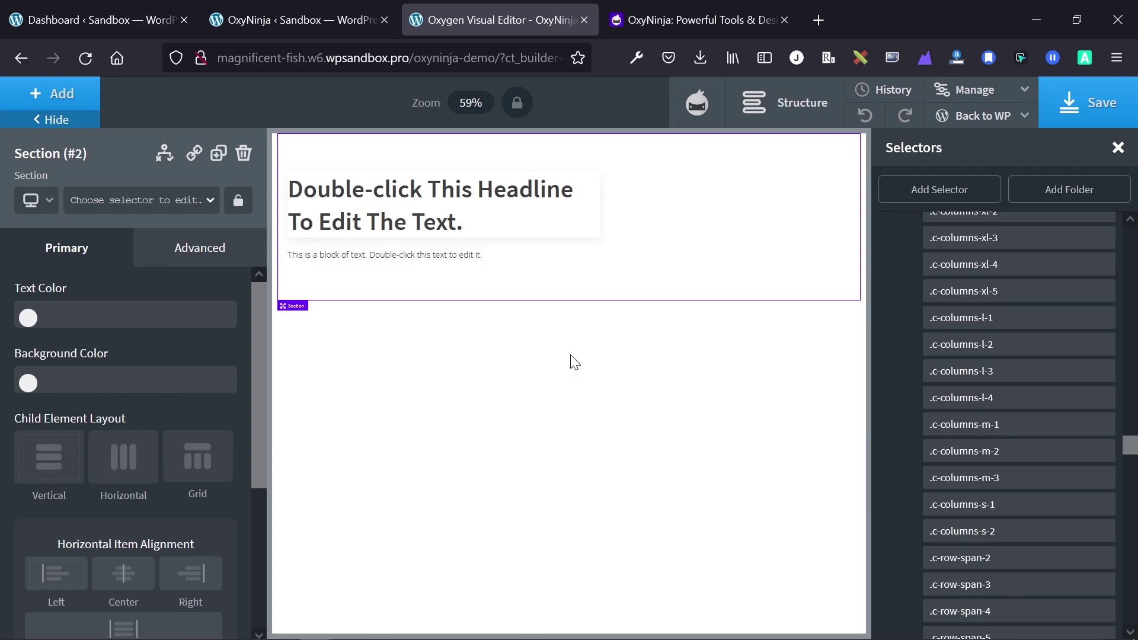
# Add an empty Basics Section below the headline and open its class options
pyautogui.click(63, 96)
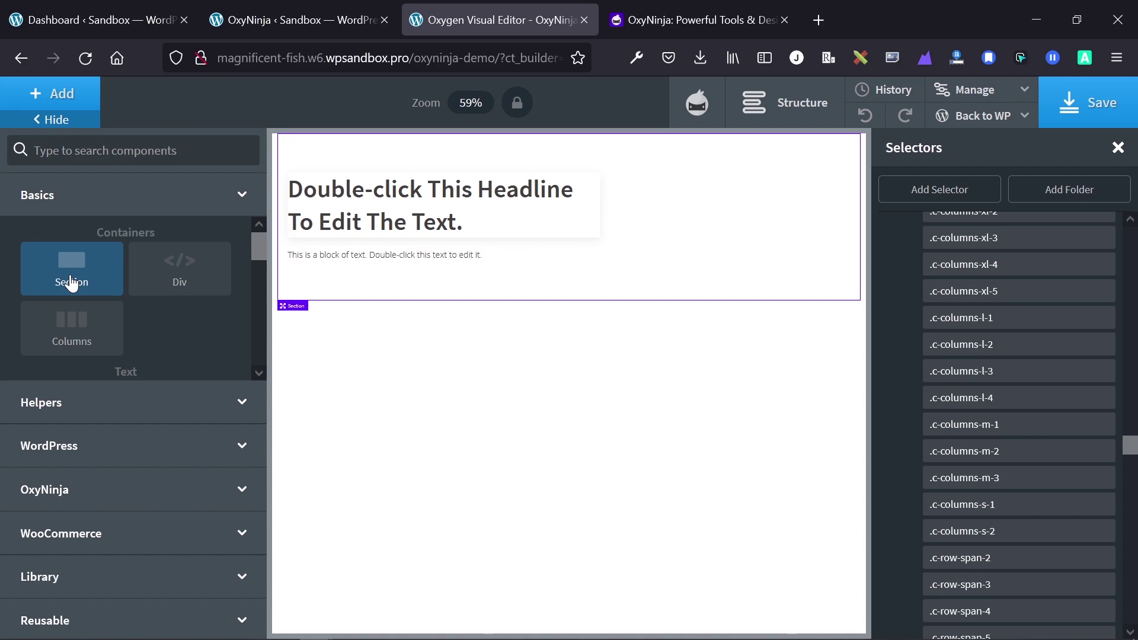
pyautogui.click(72, 283)
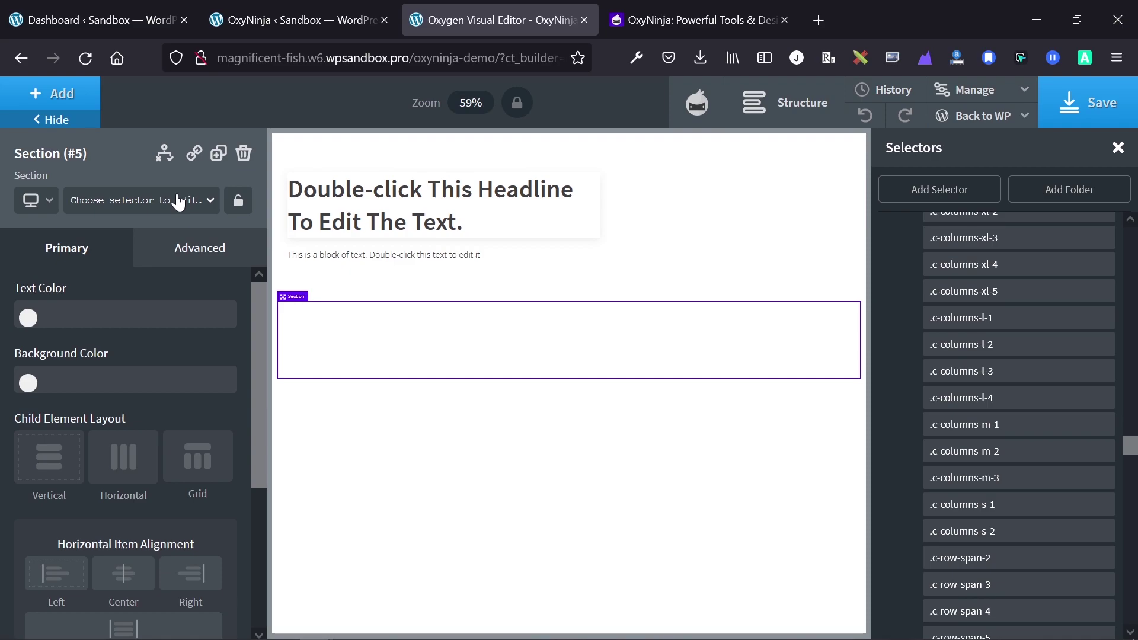
pyautogui.click(179, 202)
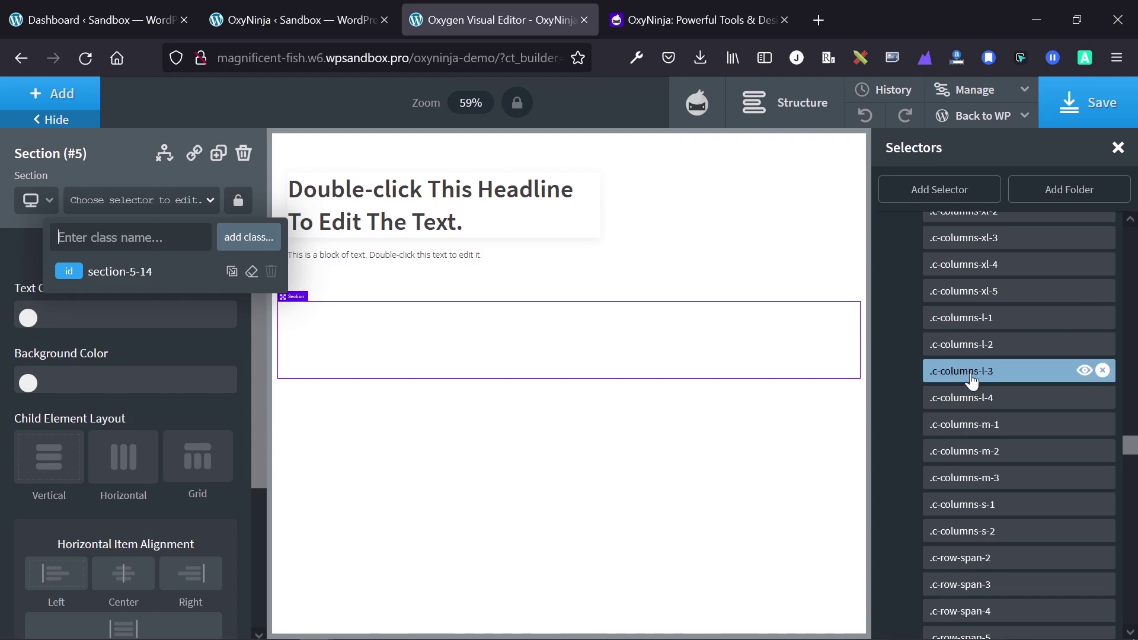
pyautogui.scroll(-4, 970, 372)
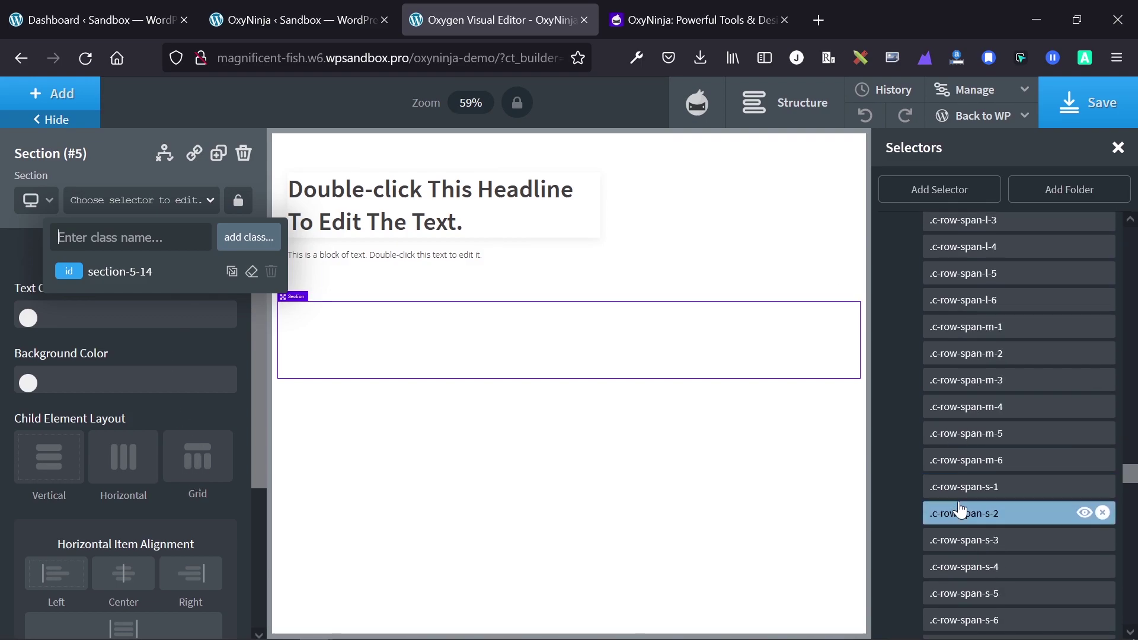
pyautogui.scroll(5, 965, 492)
pyautogui.scroll(5, 965, 492)
pyautogui.scroll(2, 964, 492)
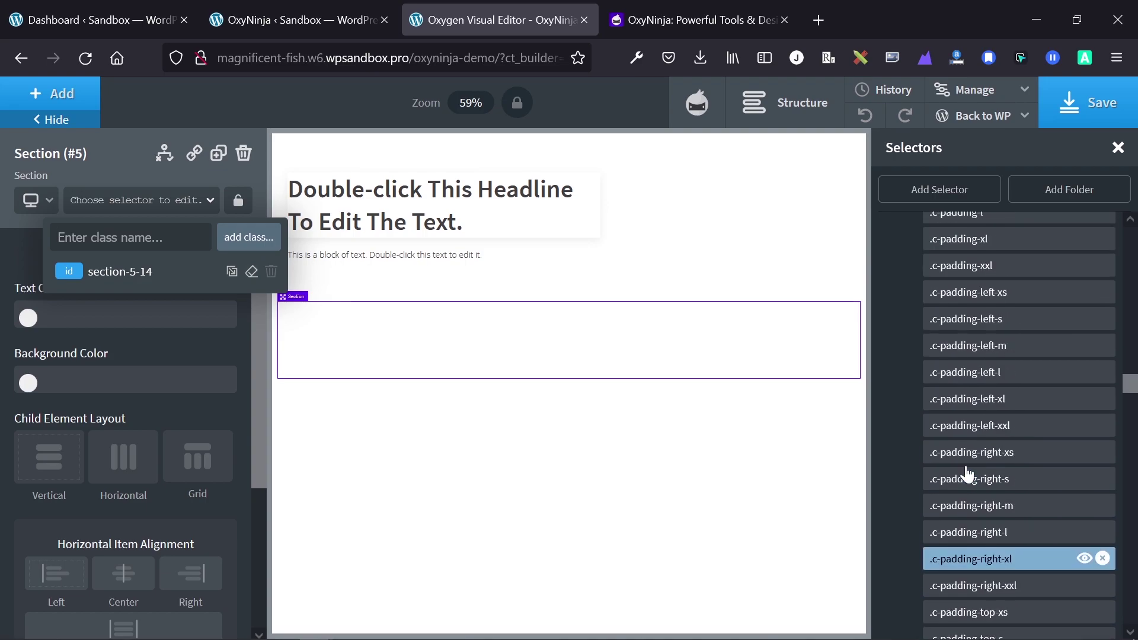
pyautogui.scroll(-2, 967, 474)
pyautogui.scroll(-2, 967, 474)
pyautogui.scroll(-2, 969, 473)
pyautogui.scroll(-2, 968, 472)
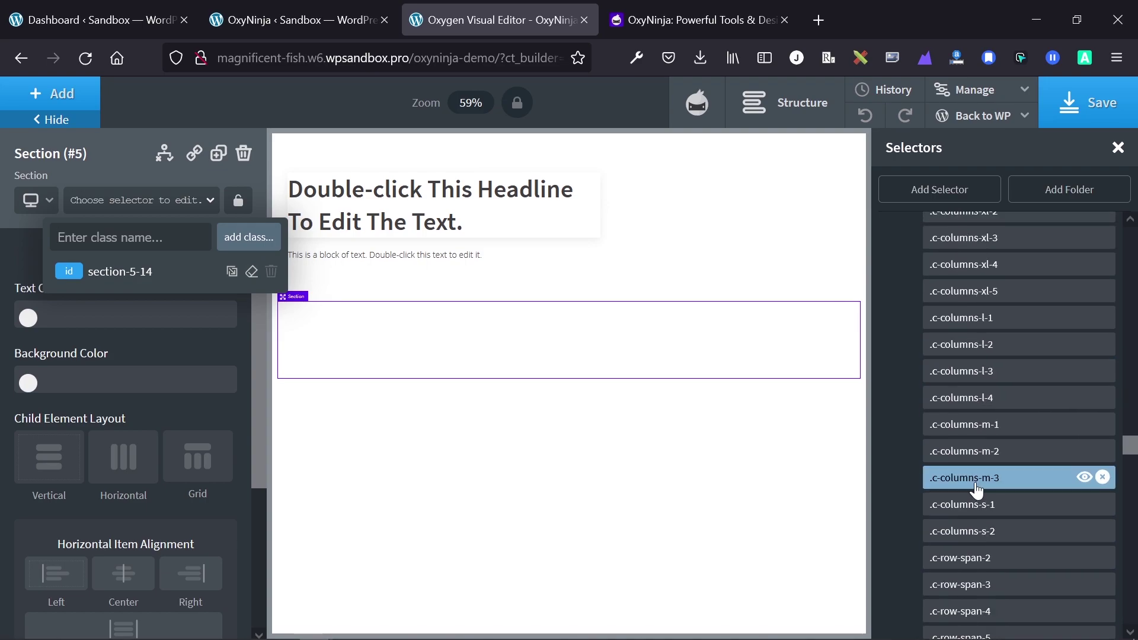
pyautogui.scroll(-2, 974, 485)
pyautogui.scroll(-2, 976, 490)
pyautogui.scroll(-2, 975, 489)
pyautogui.scroll(-3, 975, 489)
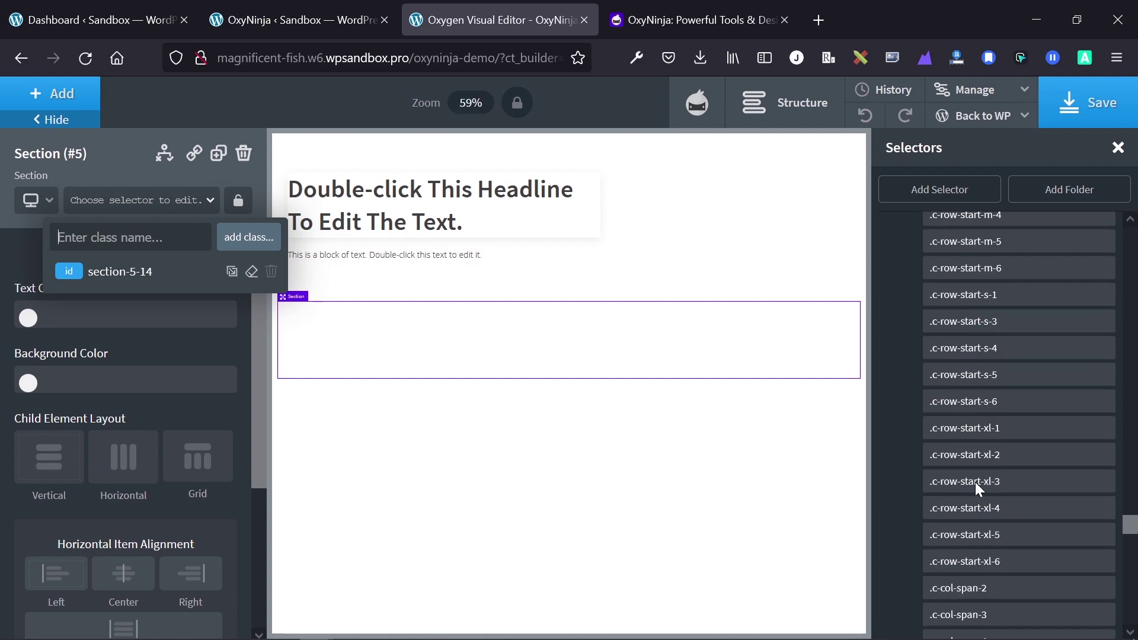
pyautogui.scroll(-3, 976, 490)
pyautogui.scroll(-2, 976, 487)
pyautogui.scroll(-3, 975, 487)
pyautogui.scroll(-3, 975, 487)
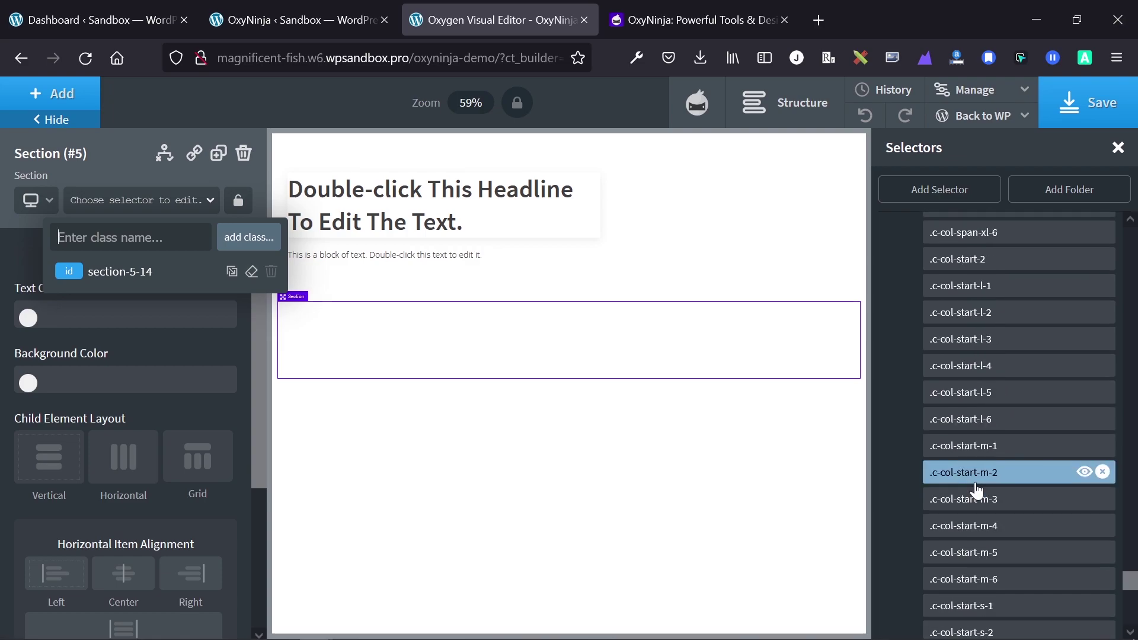
pyautogui.scroll(-3, 975, 489)
# Click the canvas to close the new section's class-name popup
pyautogui.click(680, 474)
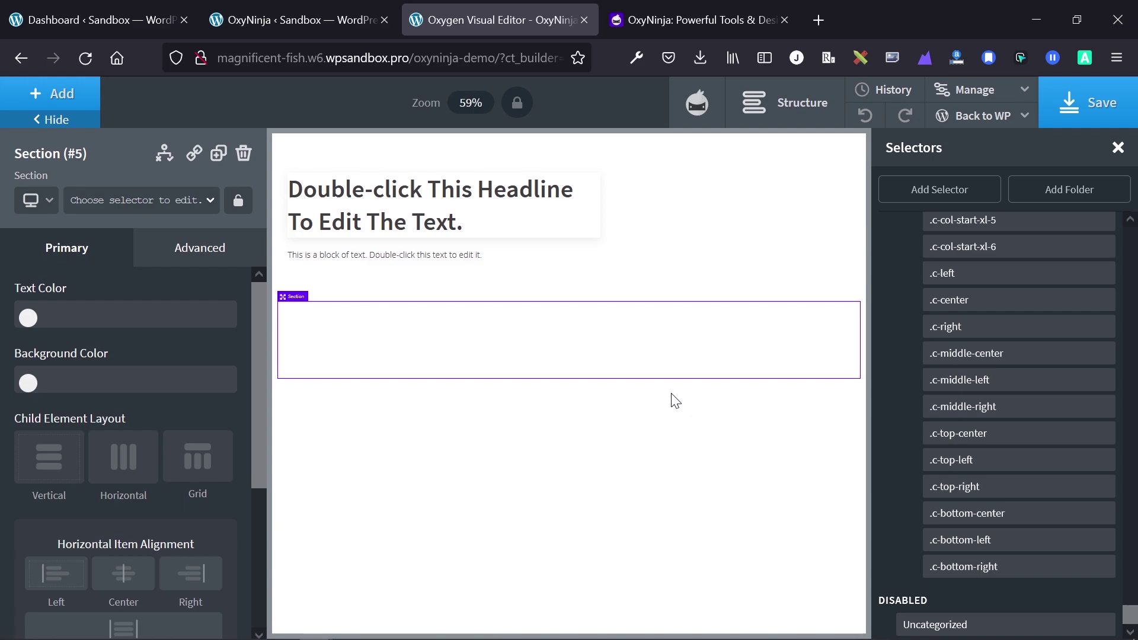
# Insert the OxyNinja five-column helper grid into the new section and select it
pyautogui.click(41, 116)
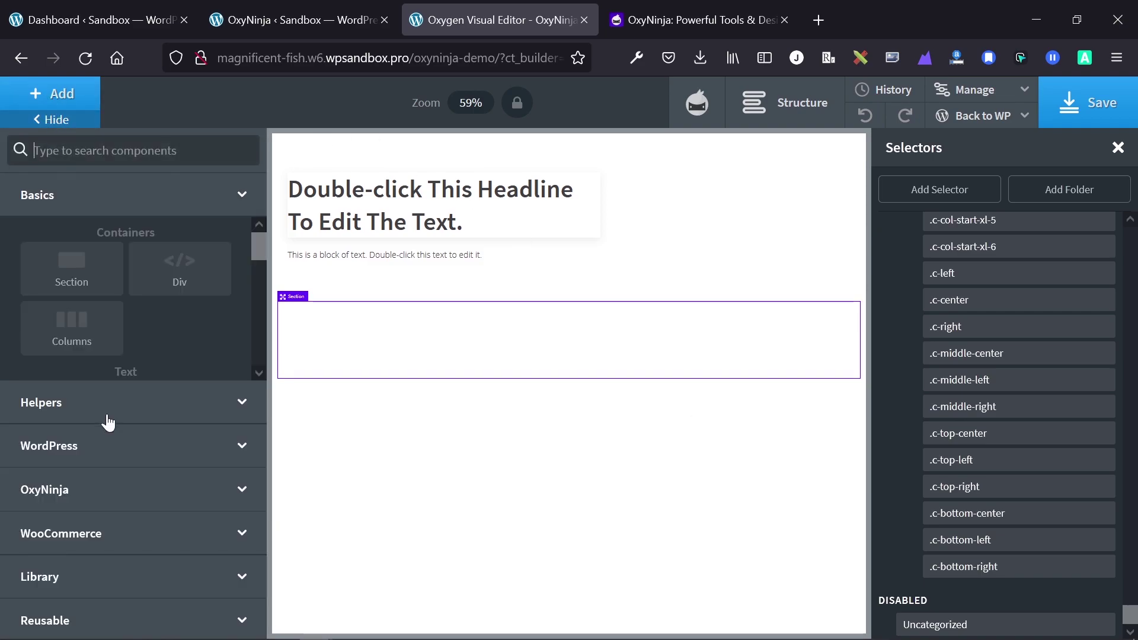
pyautogui.click(188, 491)
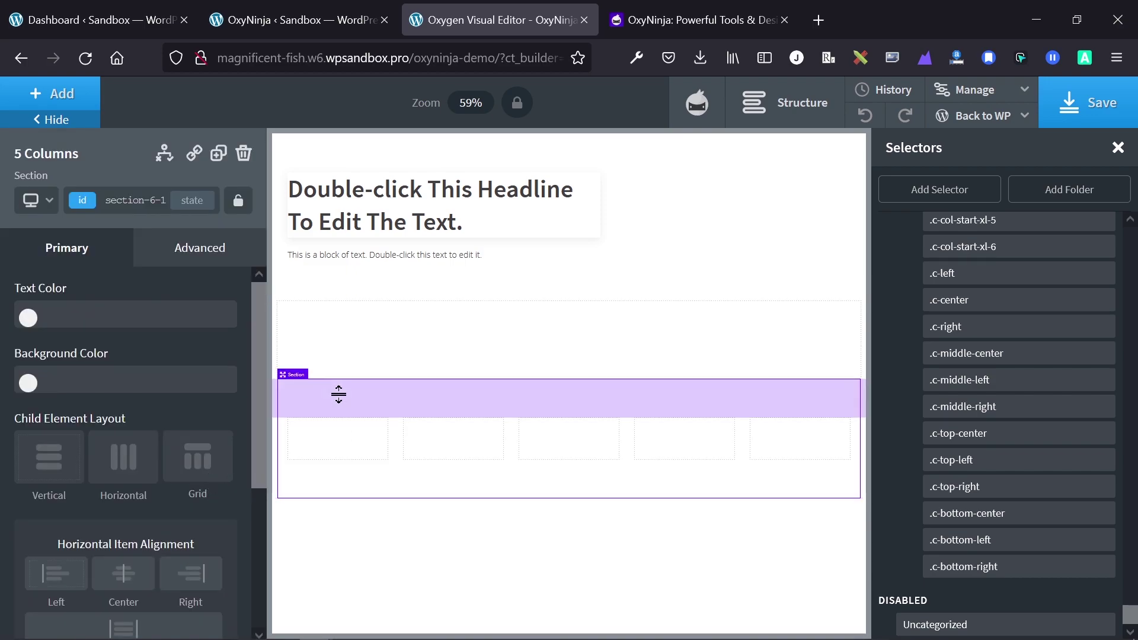
pyautogui.click(133, 201)
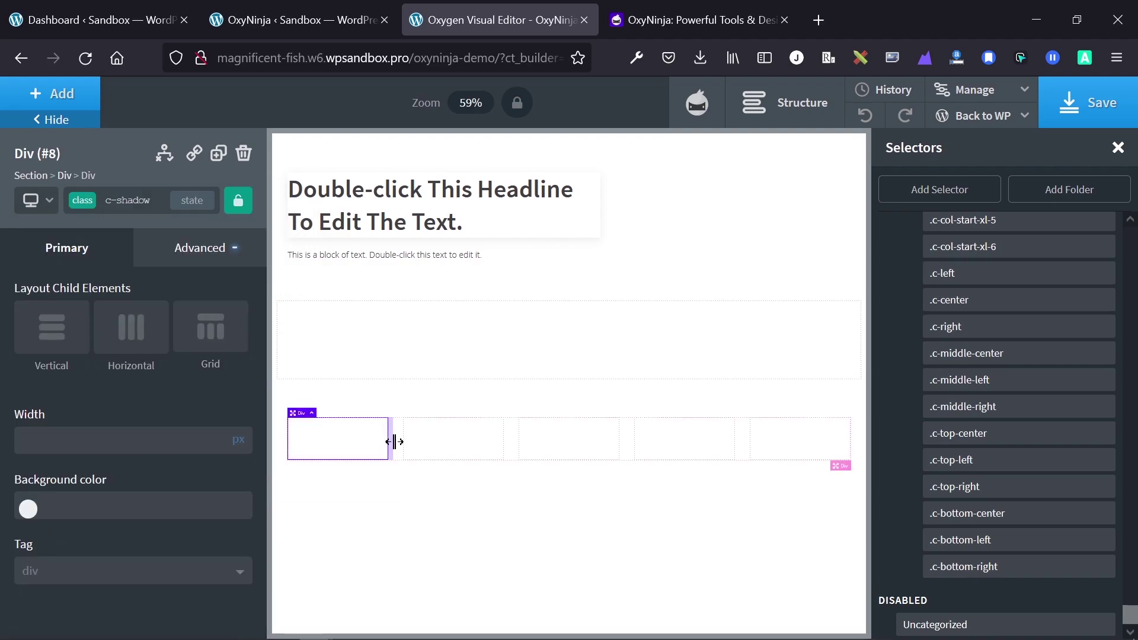
pyautogui.click(408, 492)
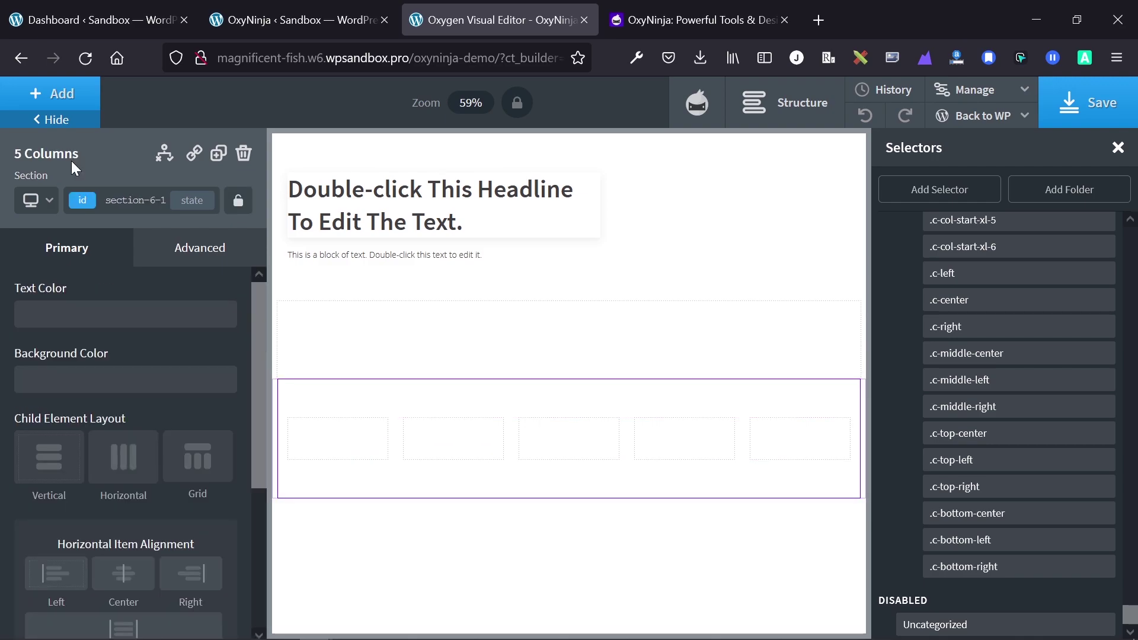
pyautogui.click(54, 94)
pyautogui.scroll(-2, 107, 419)
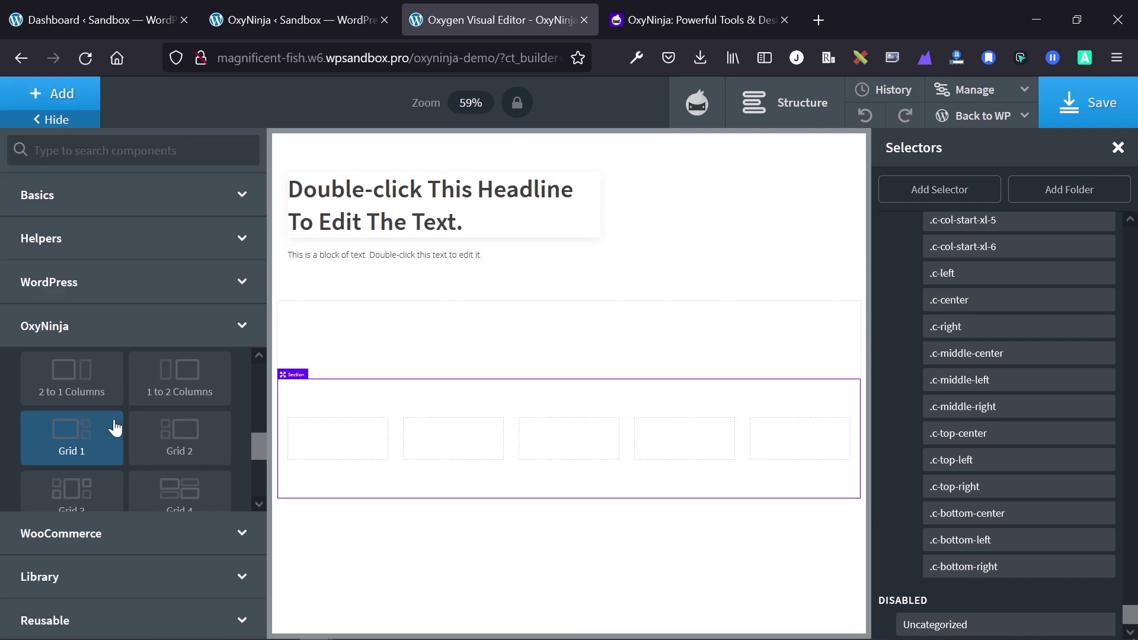
pyautogui.scroll(2, 123, 419)
pyautogui.scroll(-1, 134, 444)
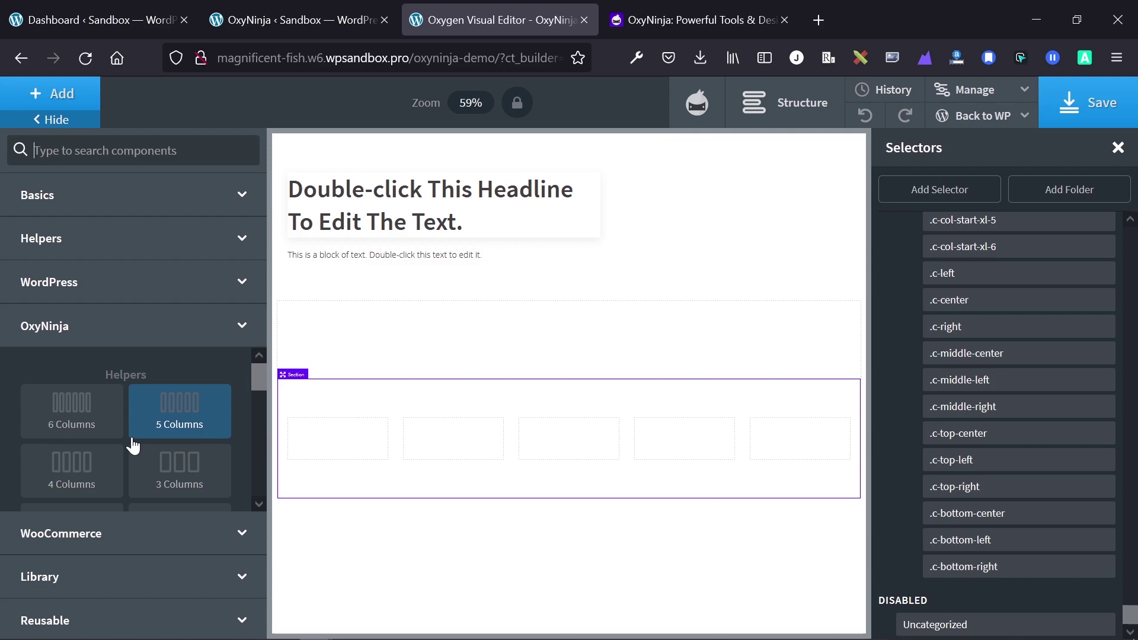
pyautogui.scroll(-2, 148, 434)
pyautogui.scroll(-3, 91, 394)
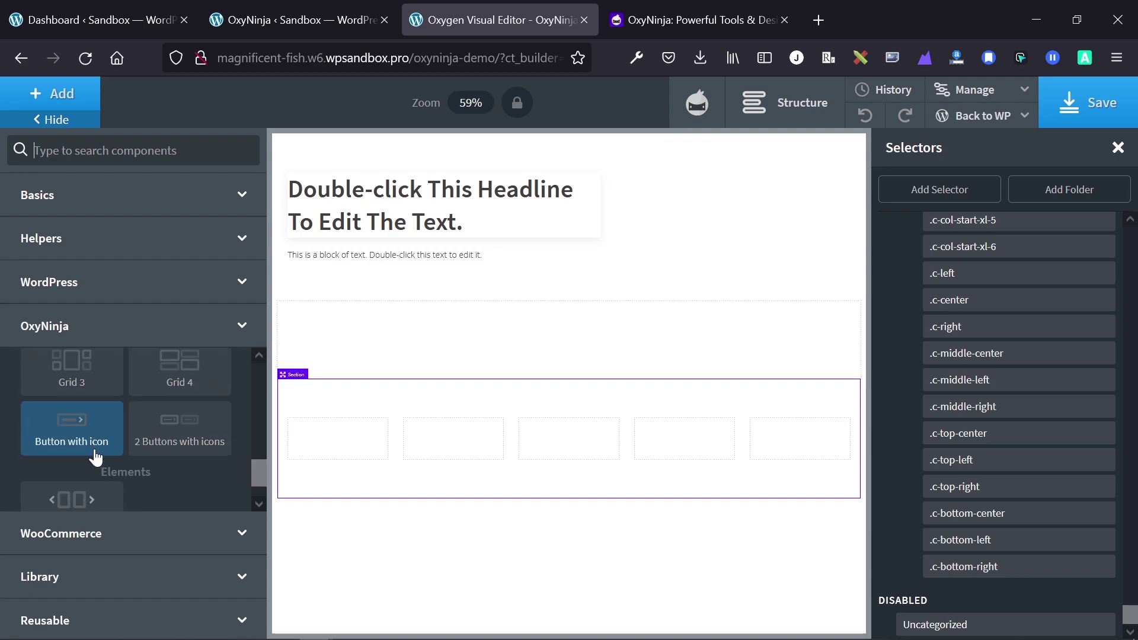
pyautogui.scroll(-1, 143, 427)
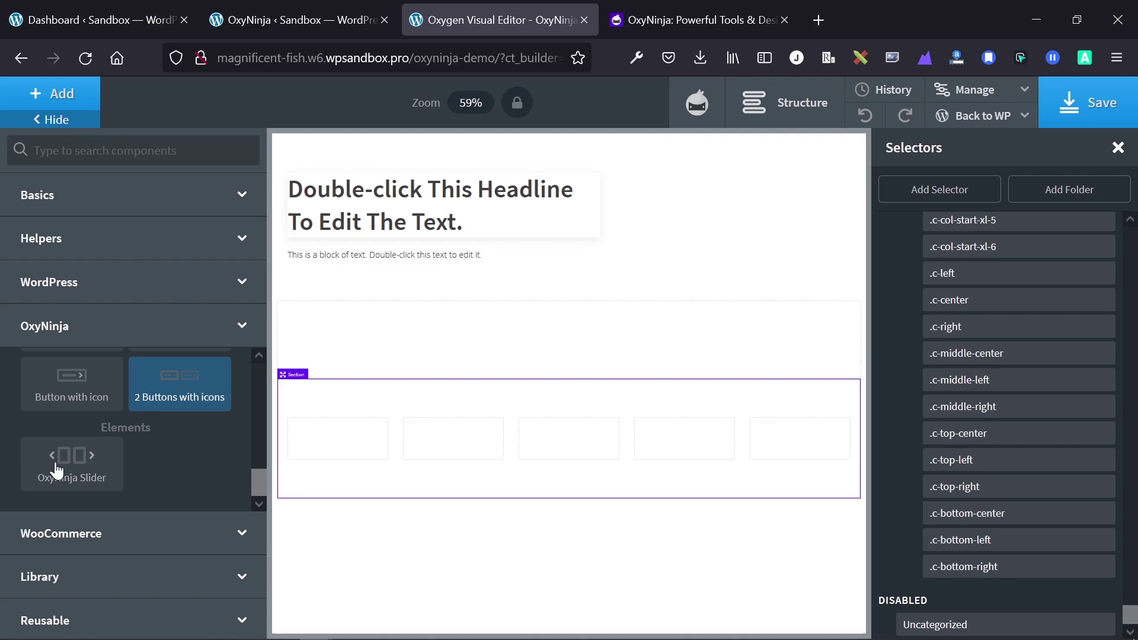
pyautogui.click(62, 94)
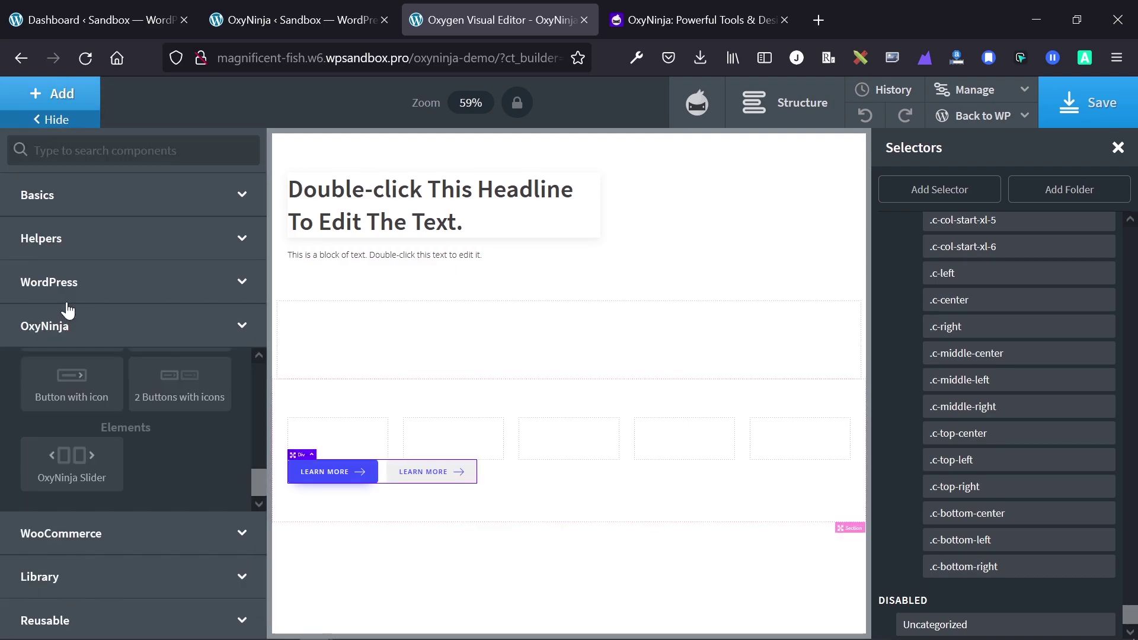
pyautogui.click(89, 478)
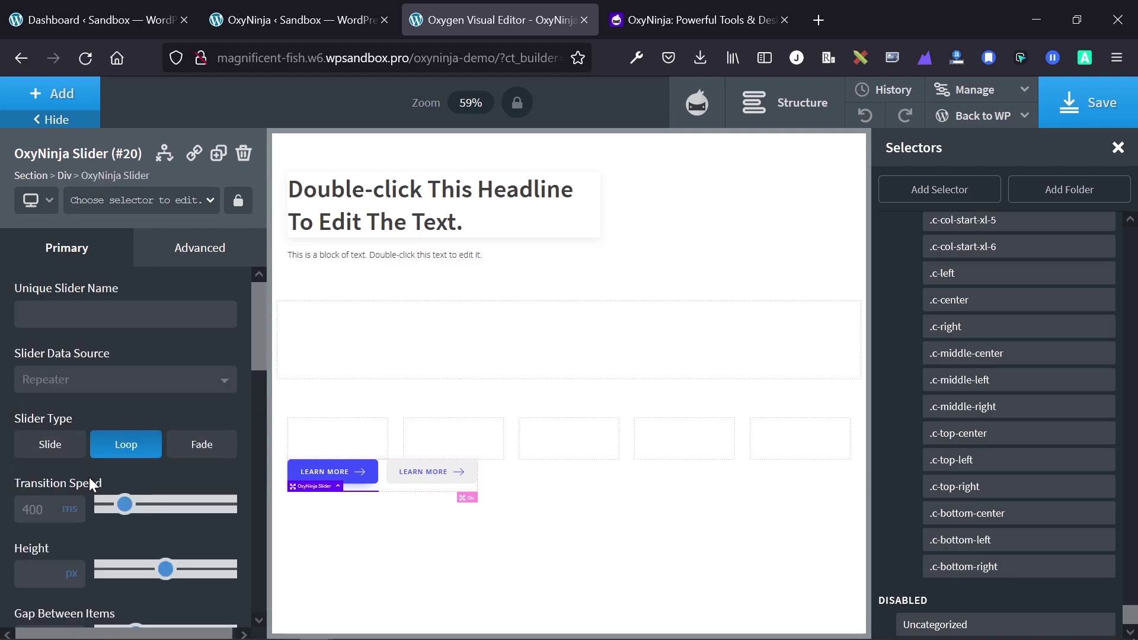
pyautogui.click(147, 379)
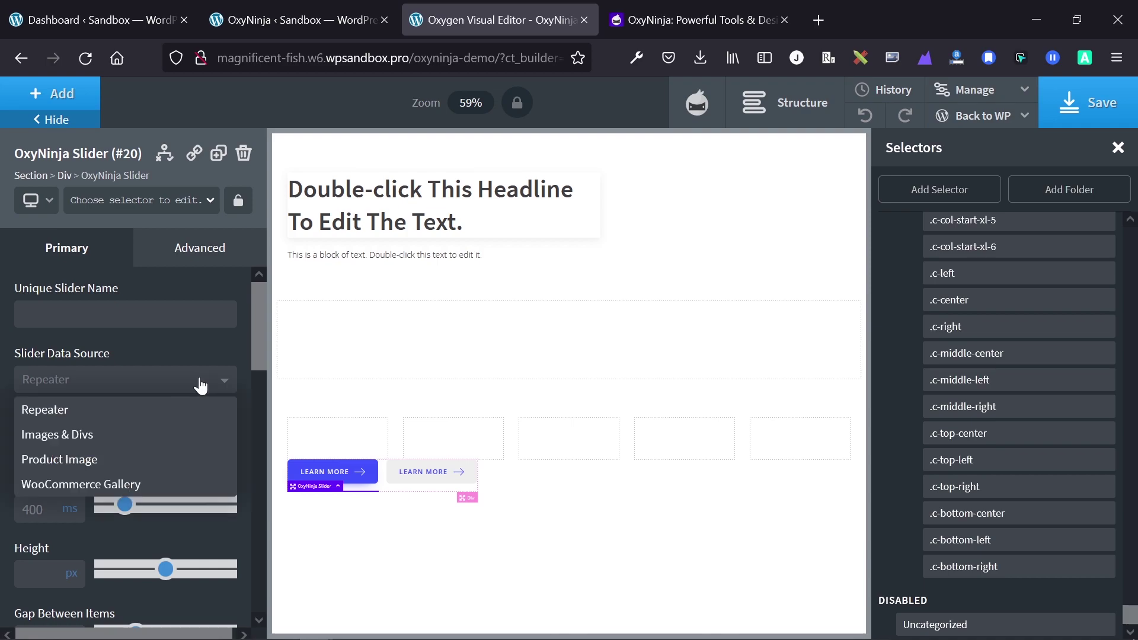
pyautogui.click(214, 382)
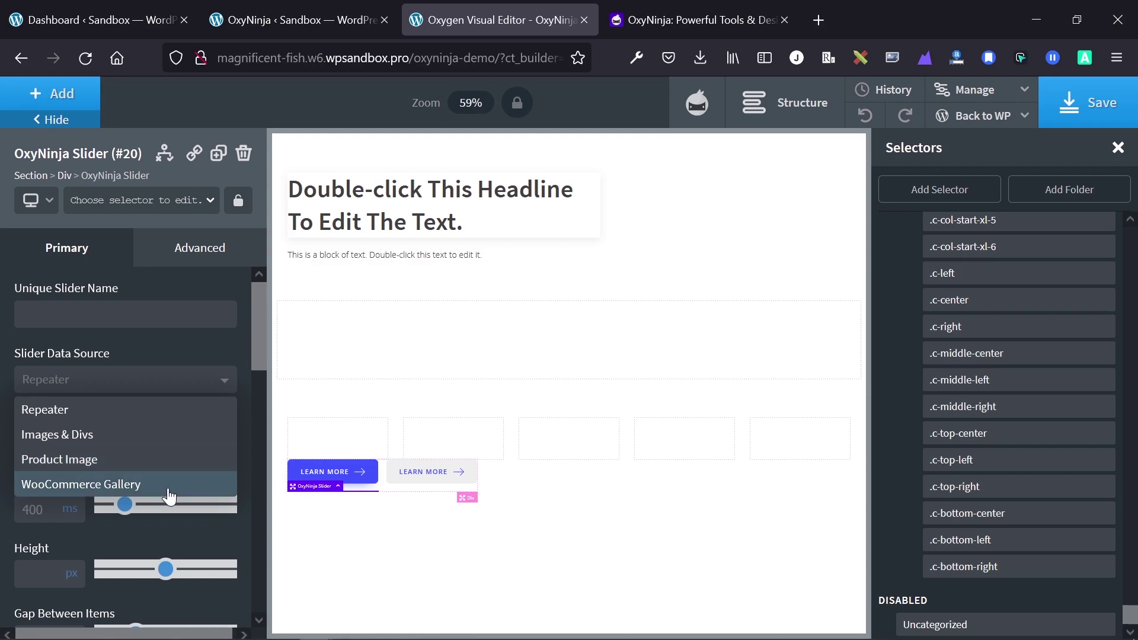
pyautogui.click(218, 353)
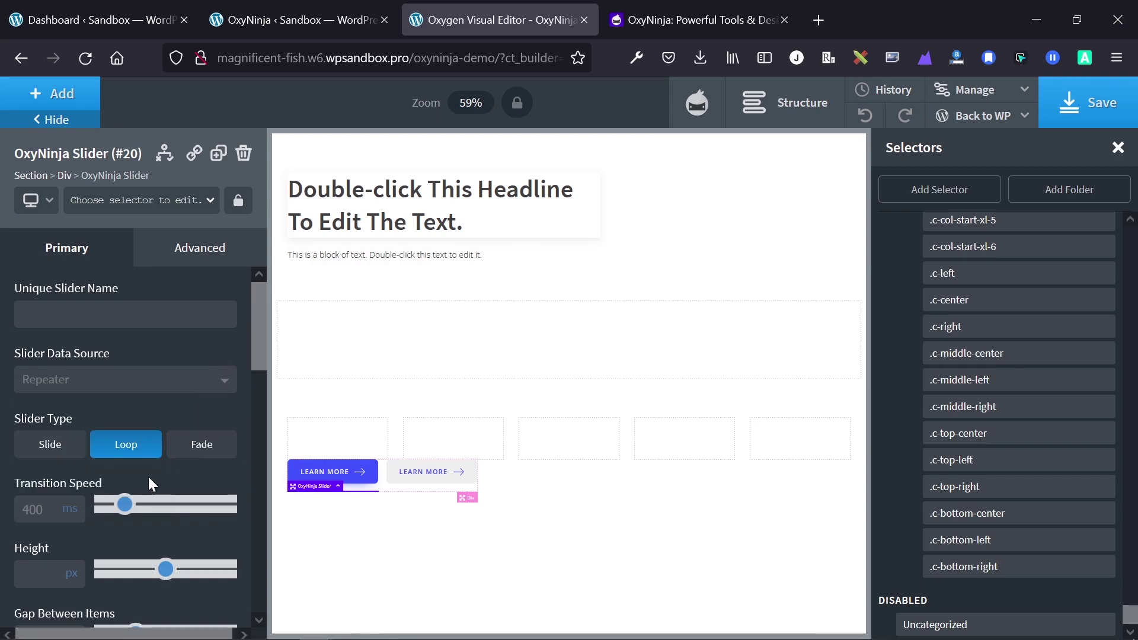
pyautogui.scroll(-2, 62, 445)
pyautogui.scroll(-3, 63, 445)
pyautogui.scroll(-3, 64, 444)
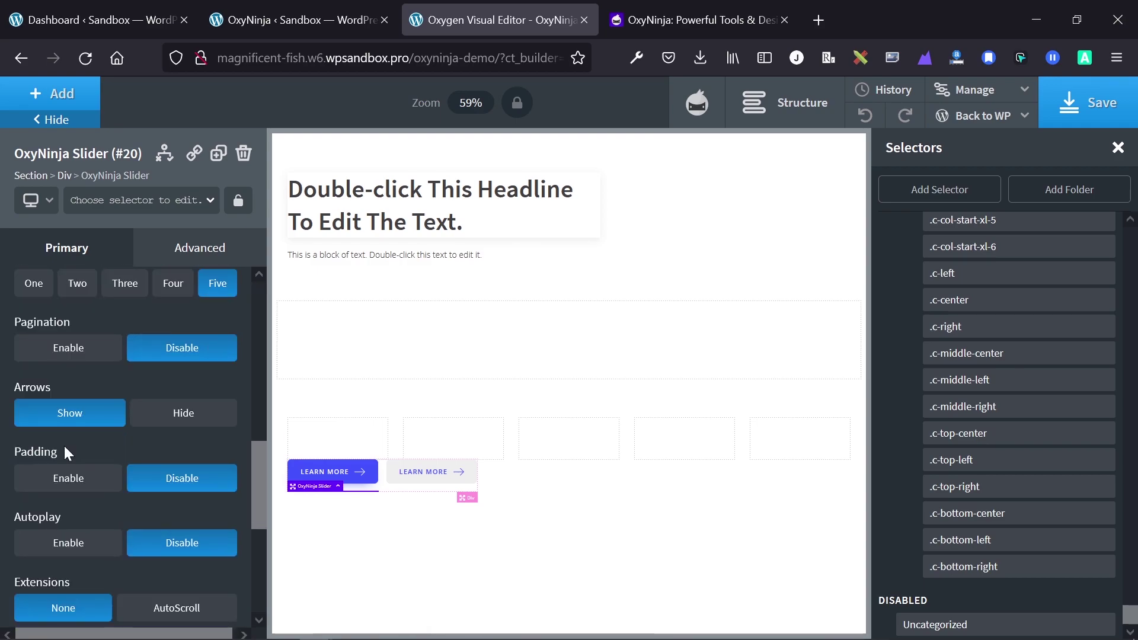
pyautogui.scroll(-2, 70, 453)
pyautogui.scroll(1, 70, 452)
pyautogui.scroll(4, 89, 467)
pyautogui.scroll(2, 94, 472)
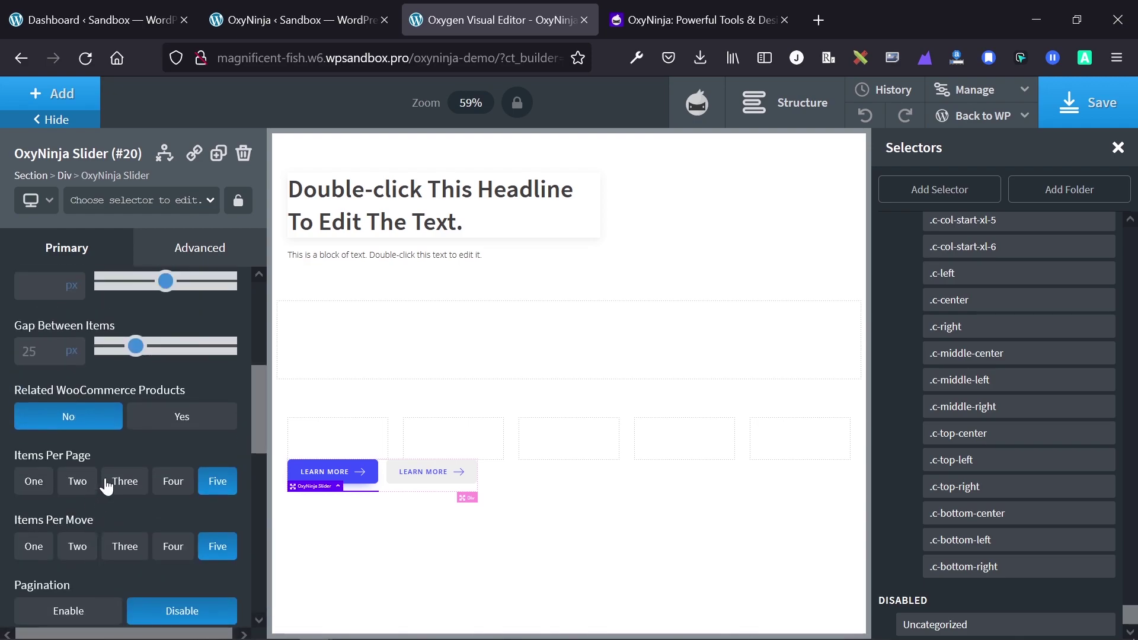
pyautogui.scroll(3, 105, 477)
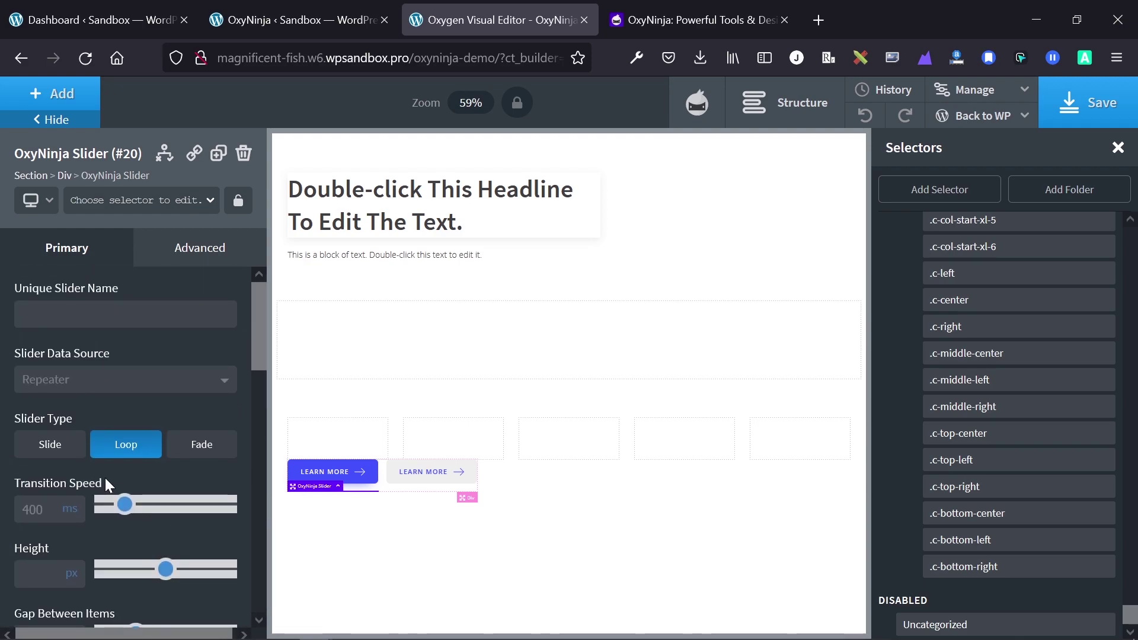
pyautogui.scroll(-3, 105, 477)
pyautogui.scroll(-1, 103, 480)
pyautogui.scroll(-2, 185, 485)
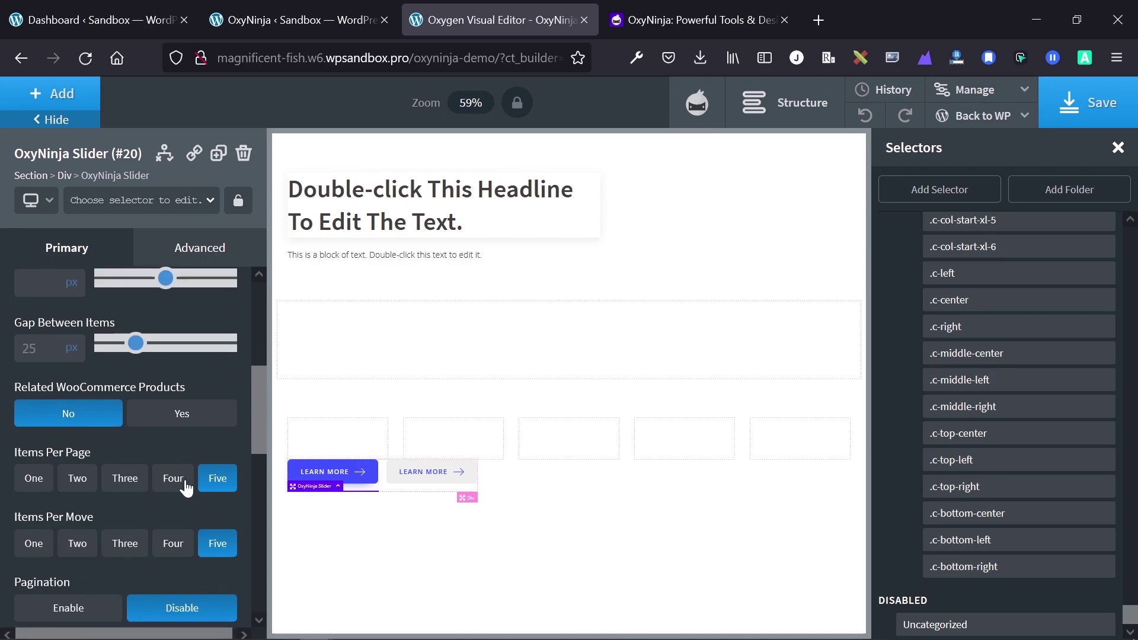
pyautogui.scroll(-3, 186, 484)
pyautogui.scroll(-2, 185, 477)
pyautogui.scroll(-1, 216, 480)
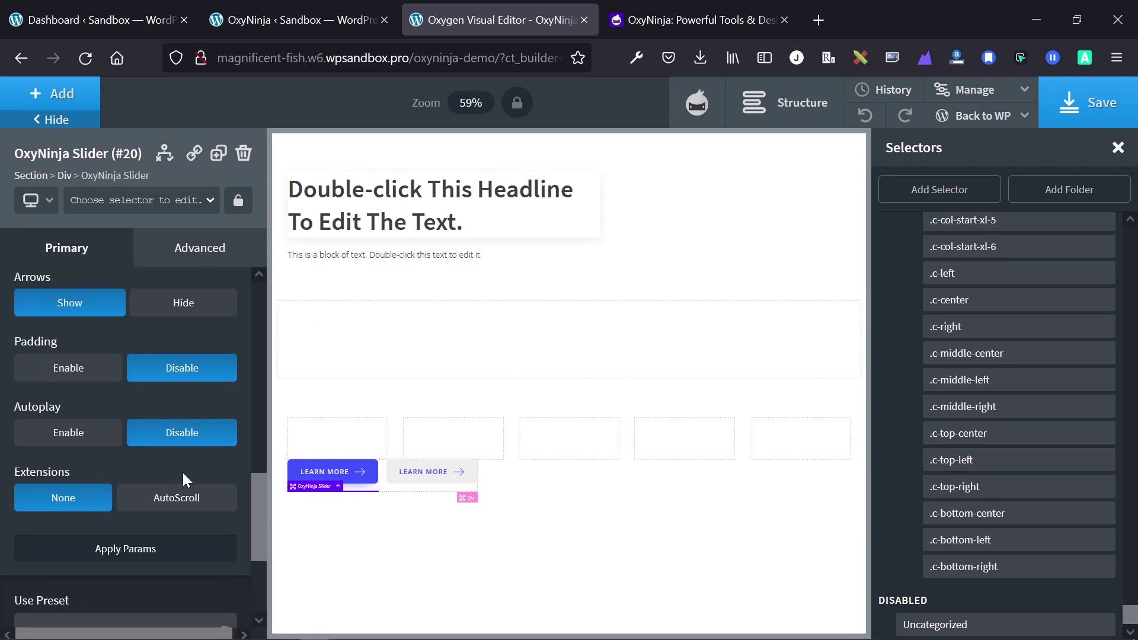
pyautogui.scroll(3, 182, 470)
pyautogui.scroll(3, 183, 471)
pyautogui.scroll(2, 181, 471)
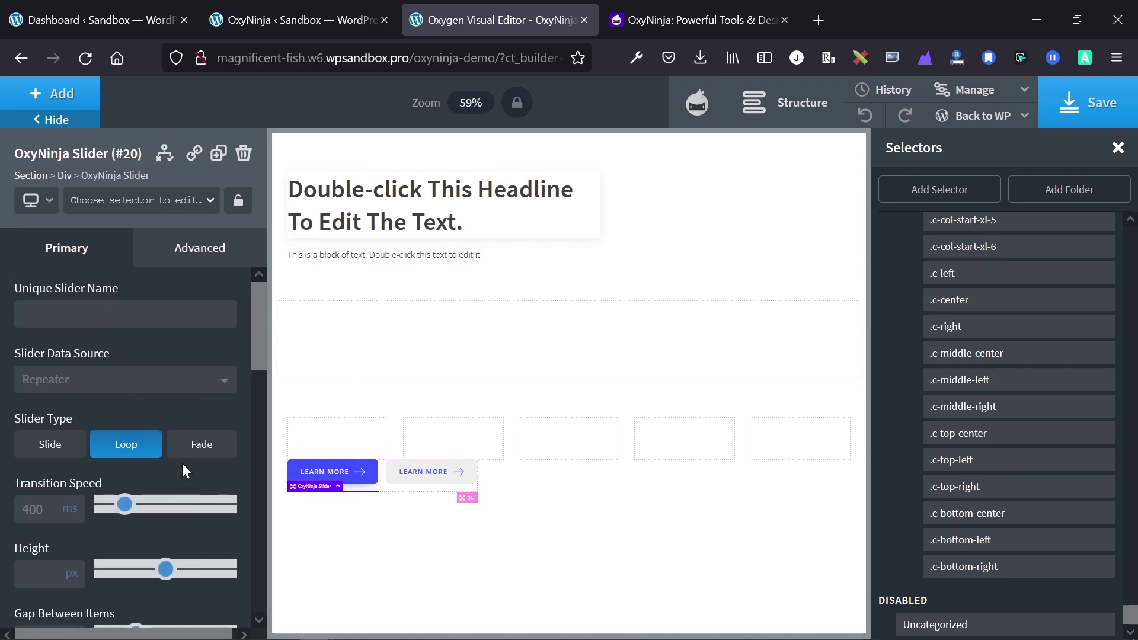
pyautogui.click(116, 379)
pyautogui.click(117, 383)
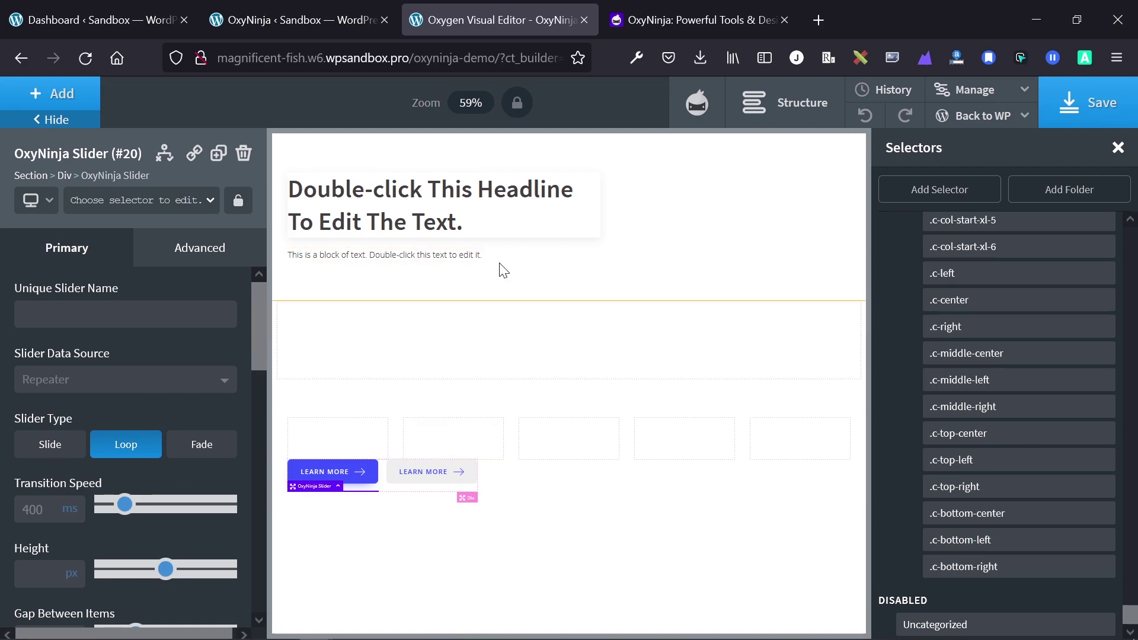
pyautogui.click(594, 506)
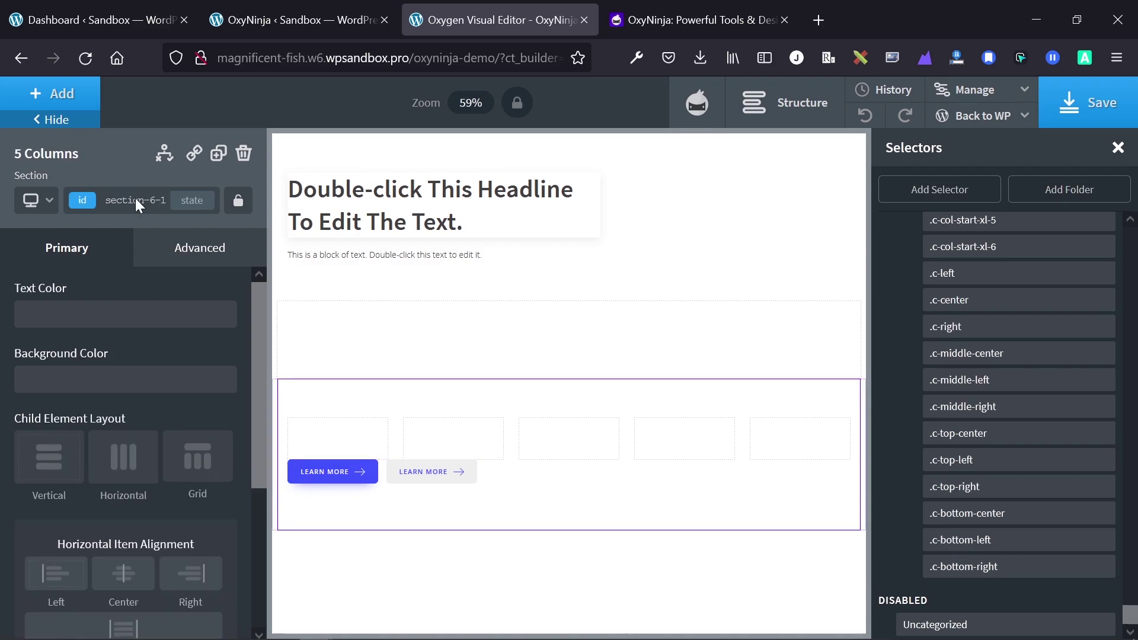
# Open the OxyNinja Core design set from the Add panel's Library > Design Sets
pyautogui.click(69, 93)
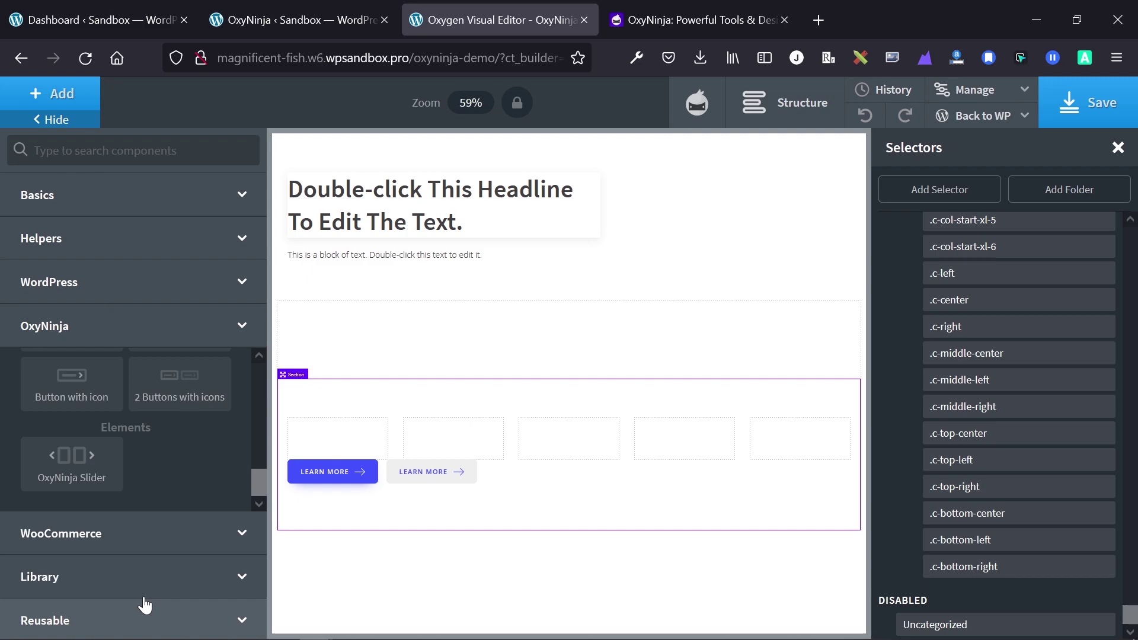
pyautogui.click(146, 577)
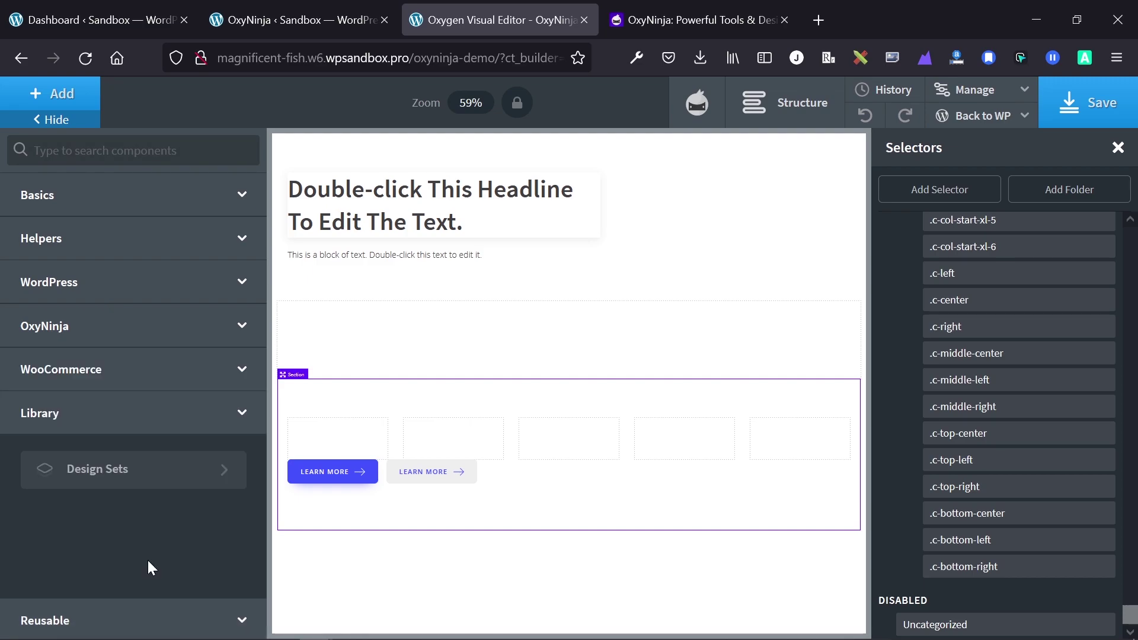
pyautogui.click(151, 475)
pyautogui.scroll(-5, 140, 330)
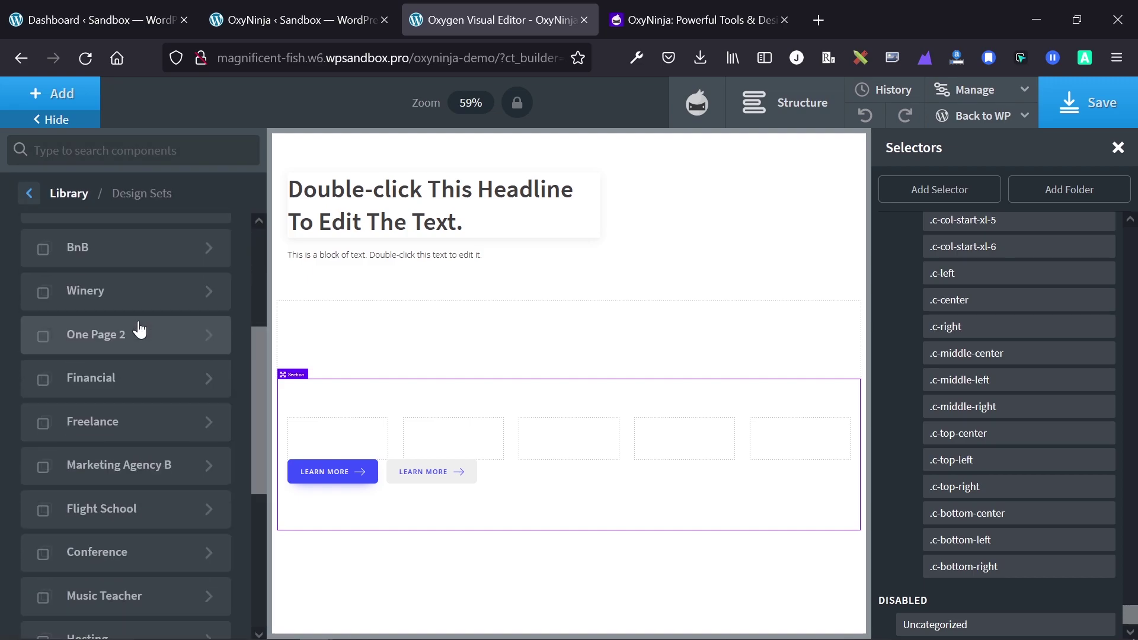
pyautogui.scroll(-5, 140, 329)
pyautogui.scroll(-2, 140, 329)
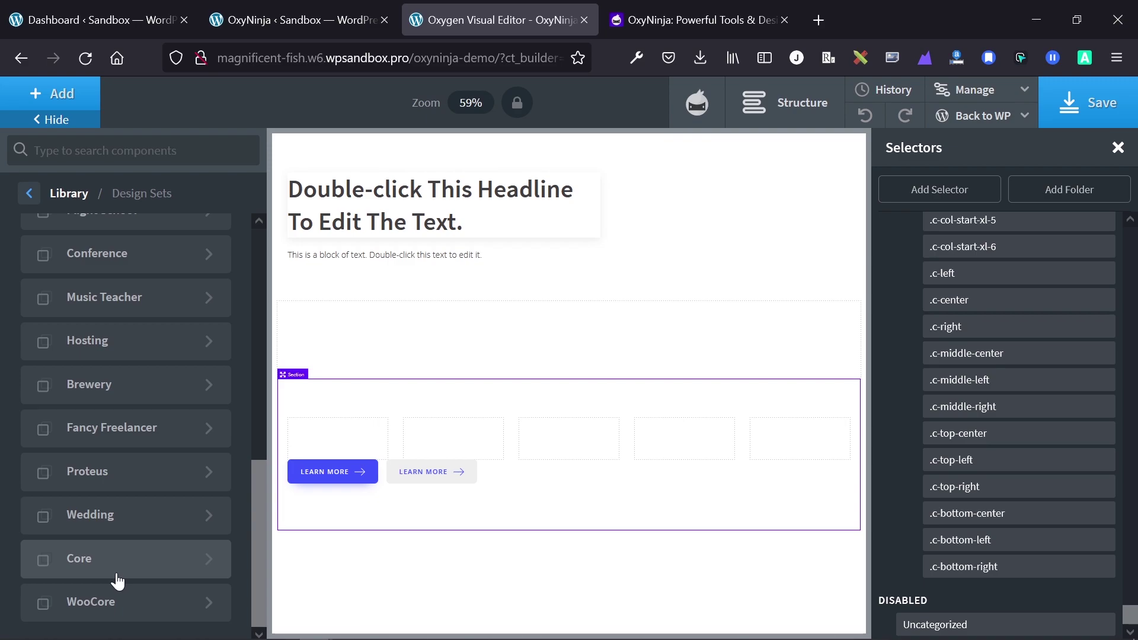
pyautogui.click(117, 569)
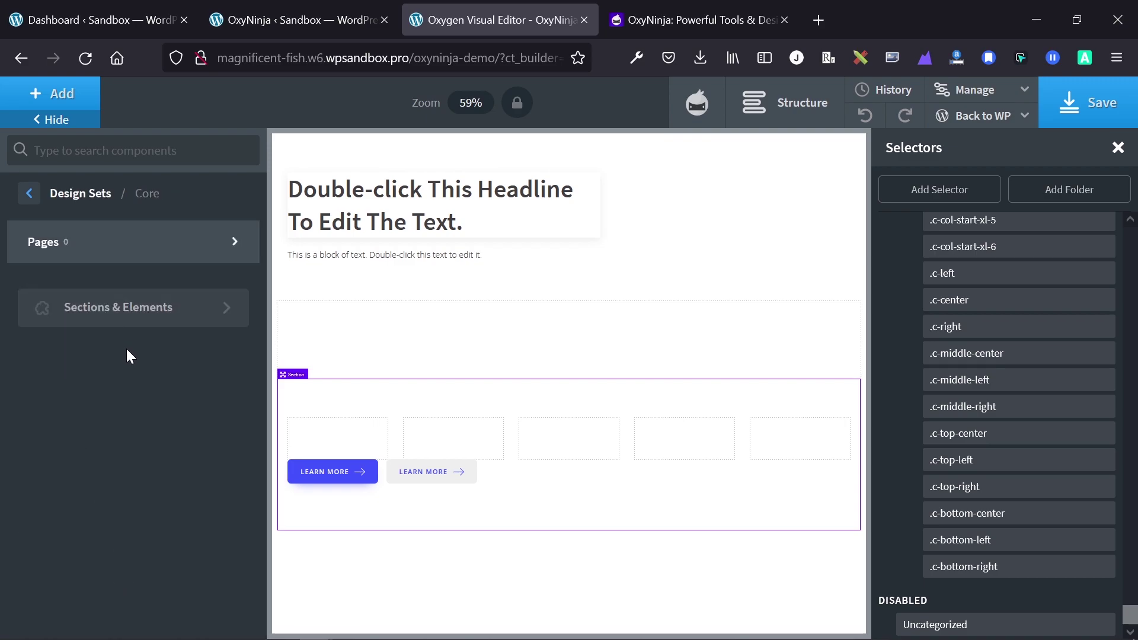
# Insert the Core Comparison Slider Section with the Before & After lion image
pyautogui.click(127, 318)
pyautogui.moveTo(124, 416)
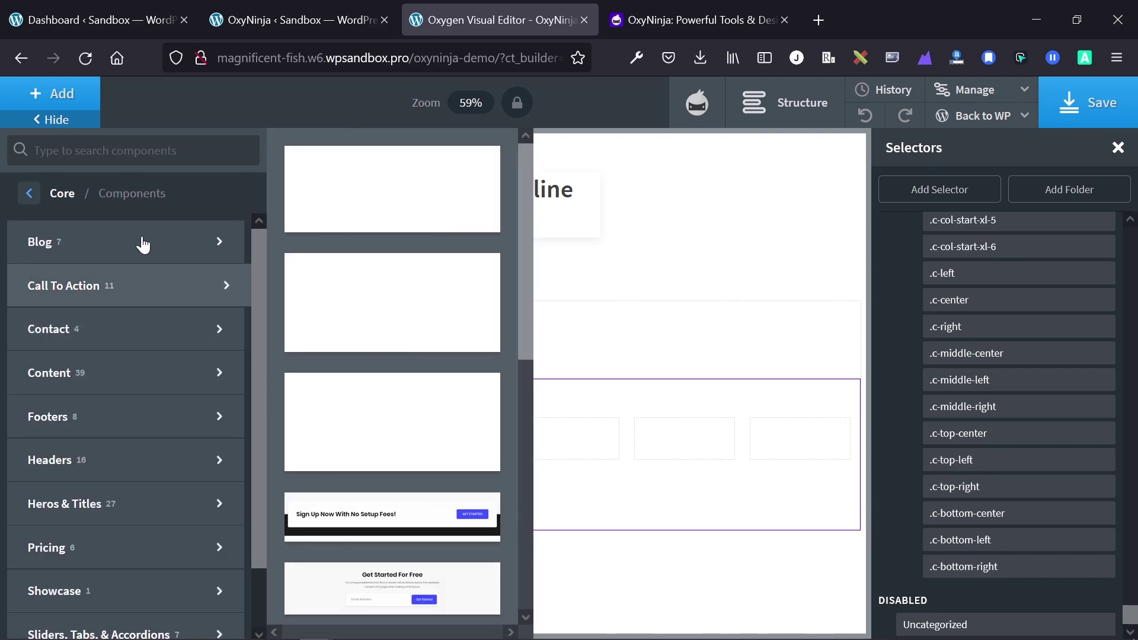
pyautogui.scroll(-1, 123, 429)
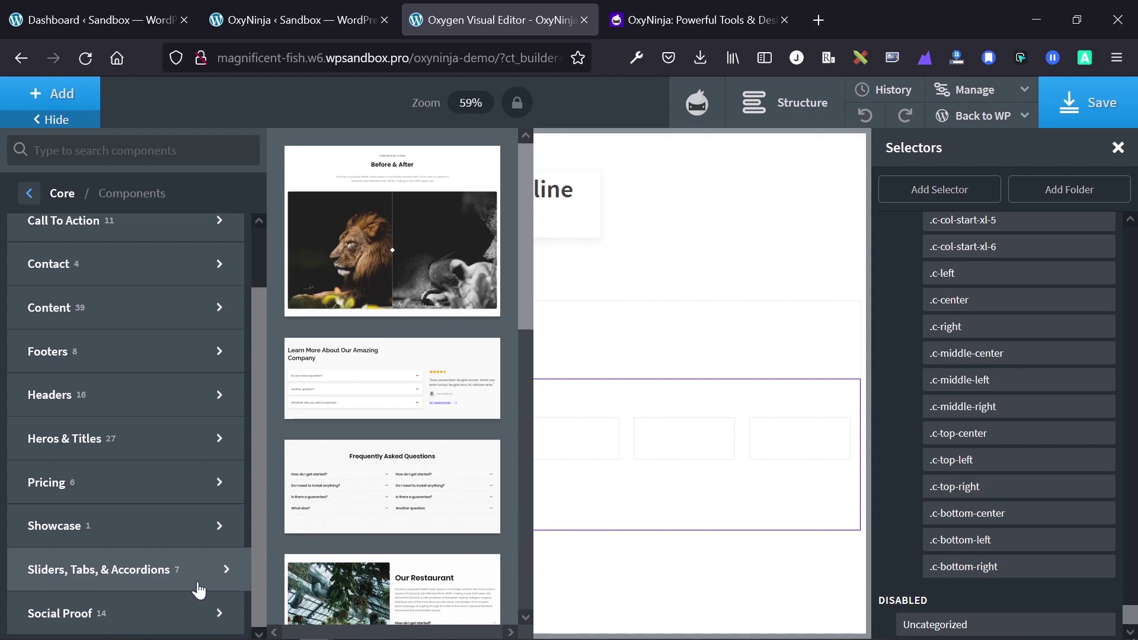
pyautogui.click(371, 280)
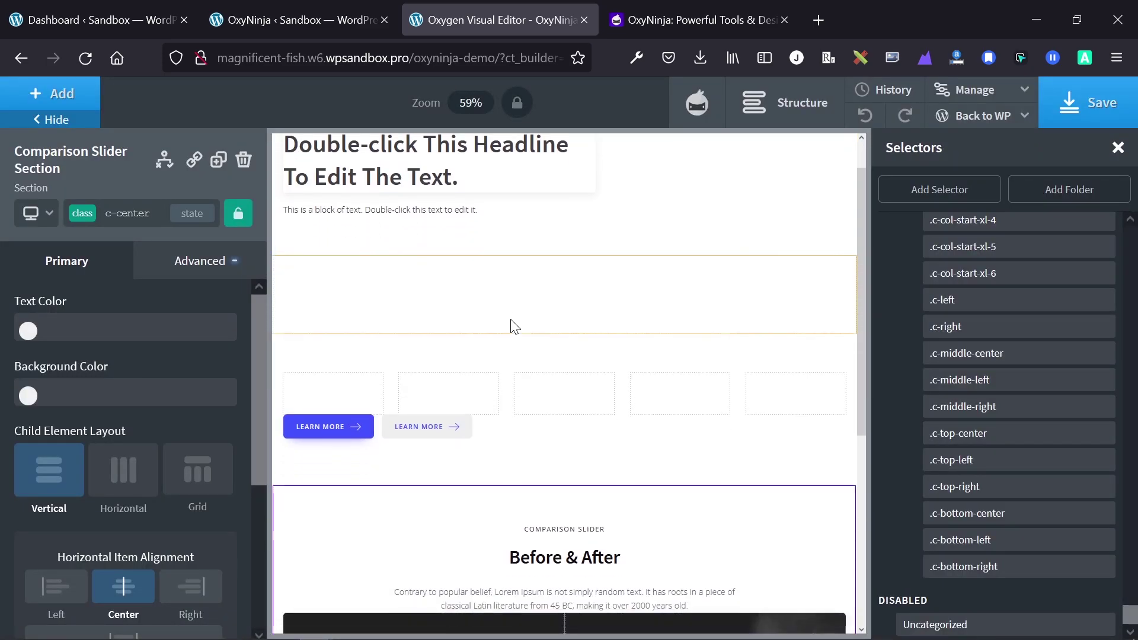
pyautogui.scroll(-5, 510, 326)
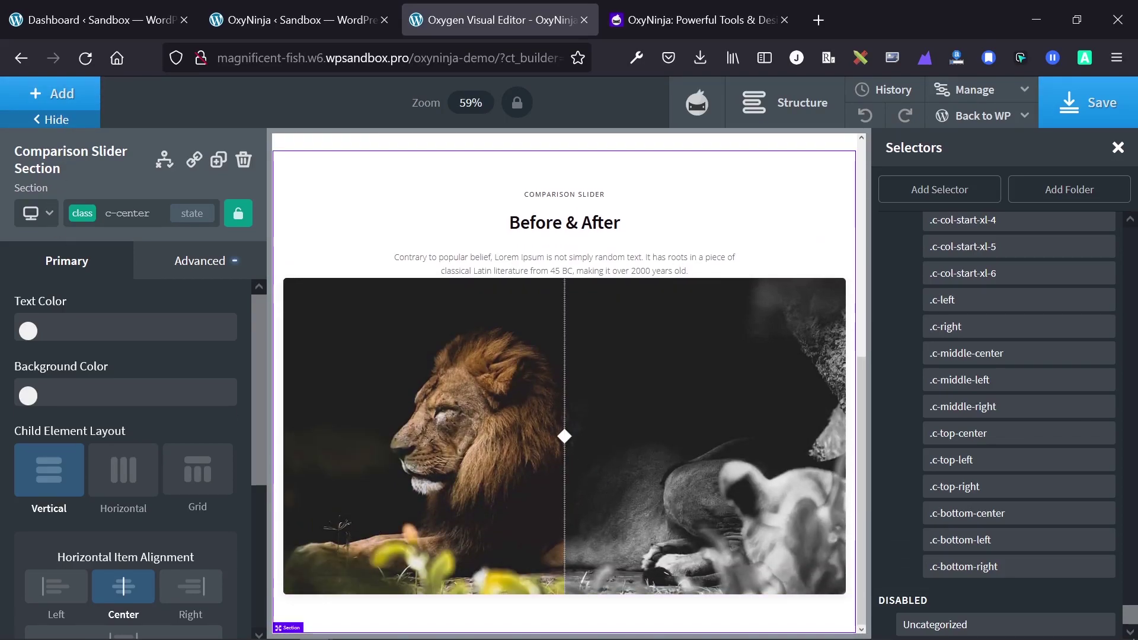
# Check the classes on the Before & After heading, then reselect the comparison slider section
pyautogui.click(16, 99)
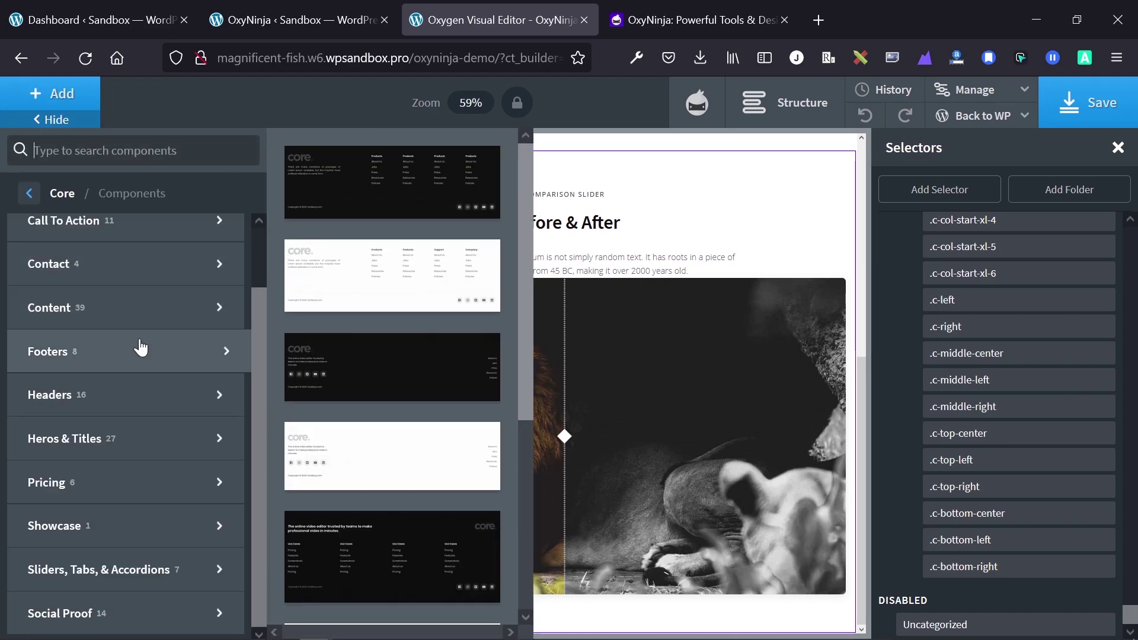
pyautogui.moveTo(125, 308)
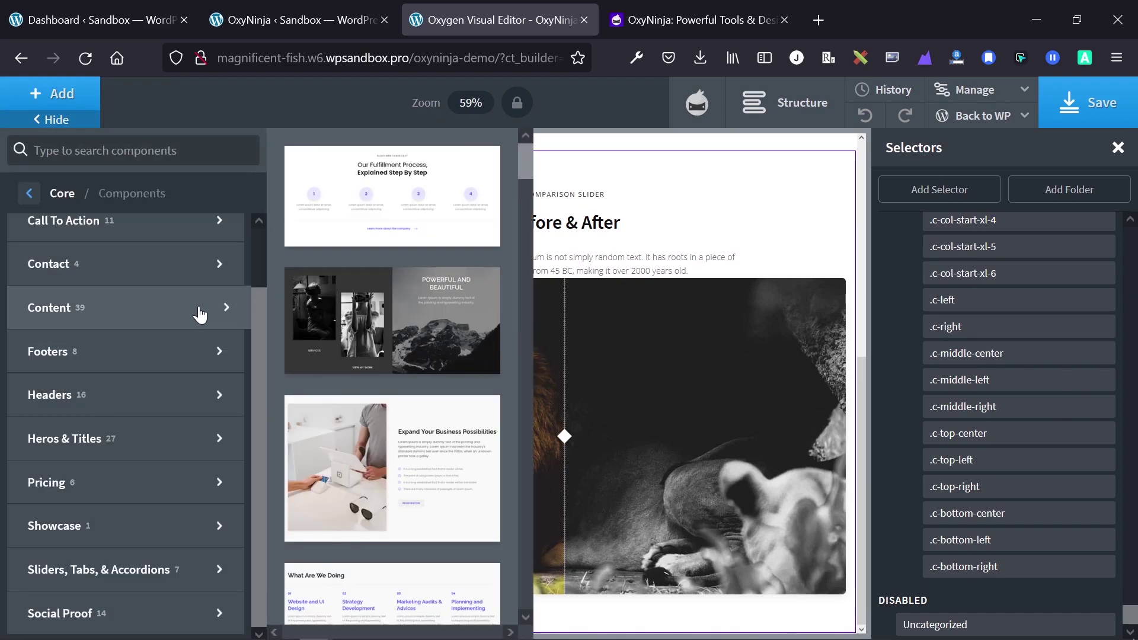
pyautogui.scroll(-3, 406, 357)
pyautogui.scroll(-2, 406, 357)
pyautogui.scroll(-2, 406, 348)
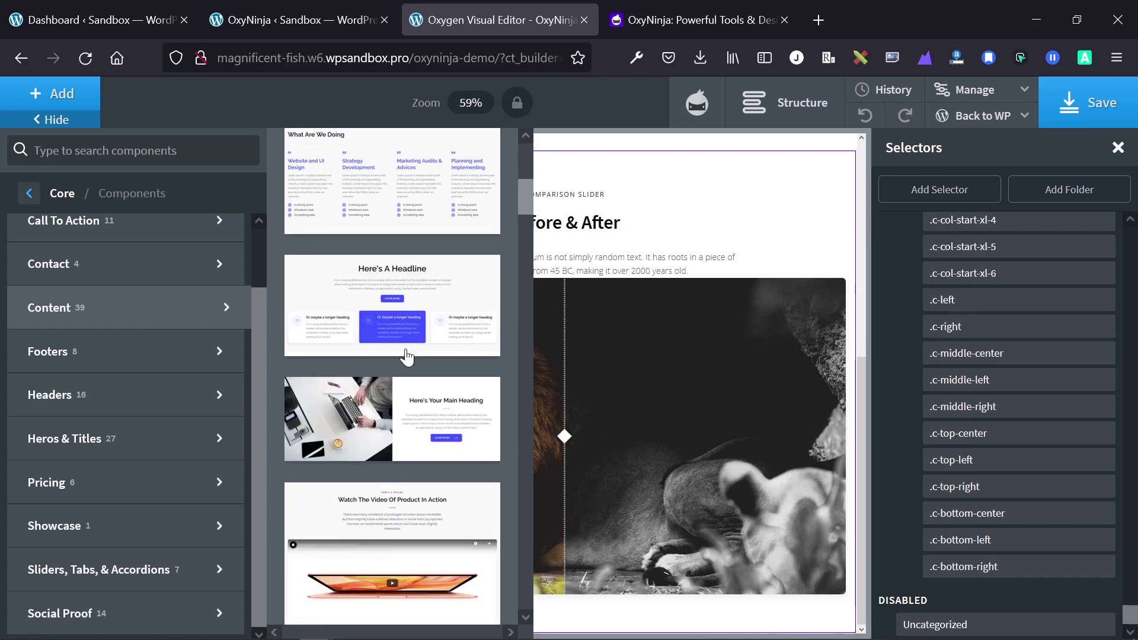
pyautogui.scroll(-4, 398, 321)
pyautogui.scroll(-2, 399, 322)
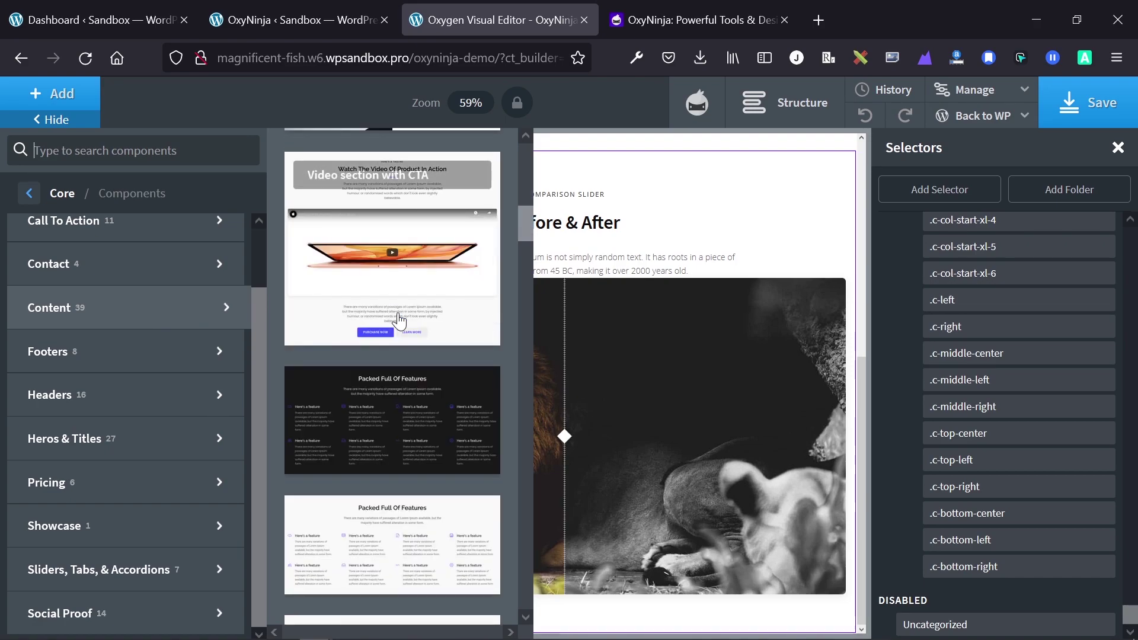
pyautogui.scroll(-2, 400, 320)
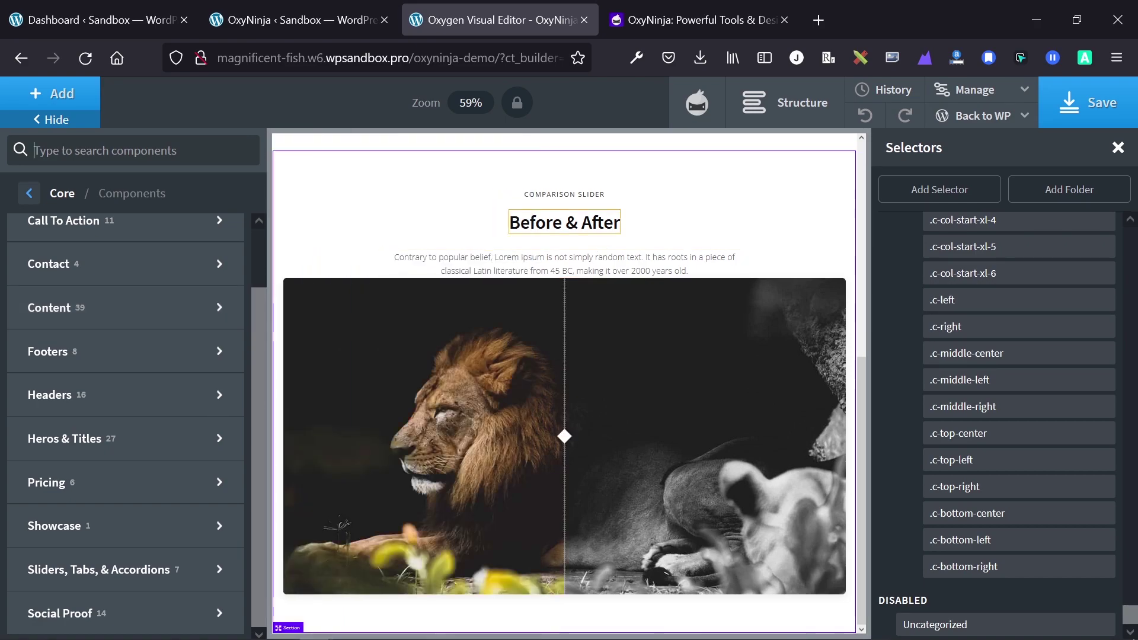
pyautogui.click(564, 222)
pyautogui.click(127, 200)
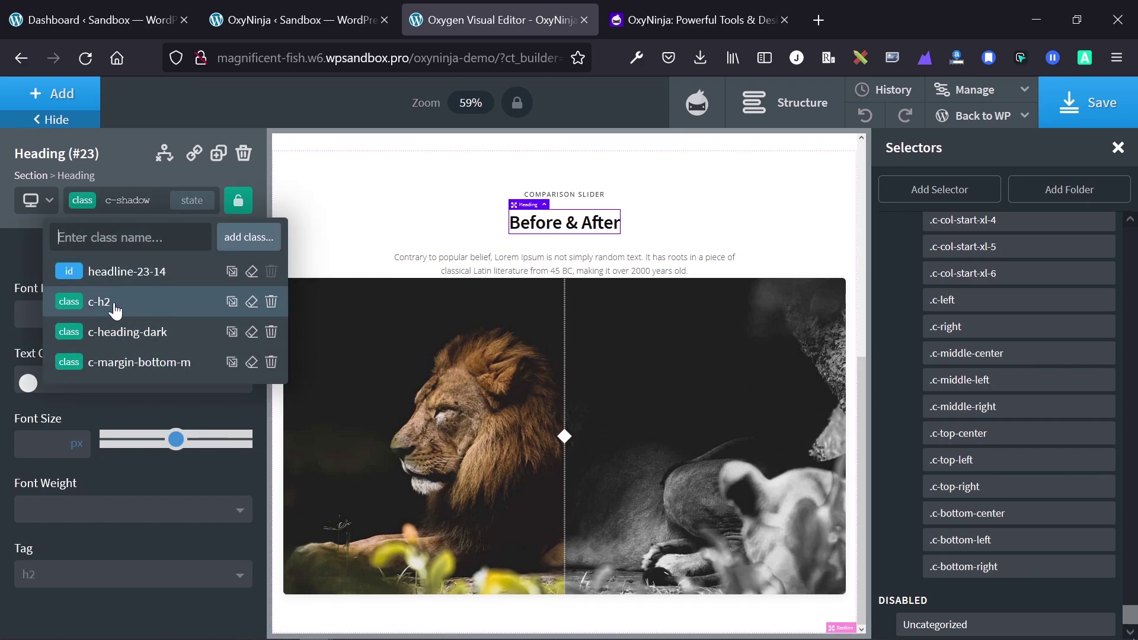
pyautogui.click(456, 236)
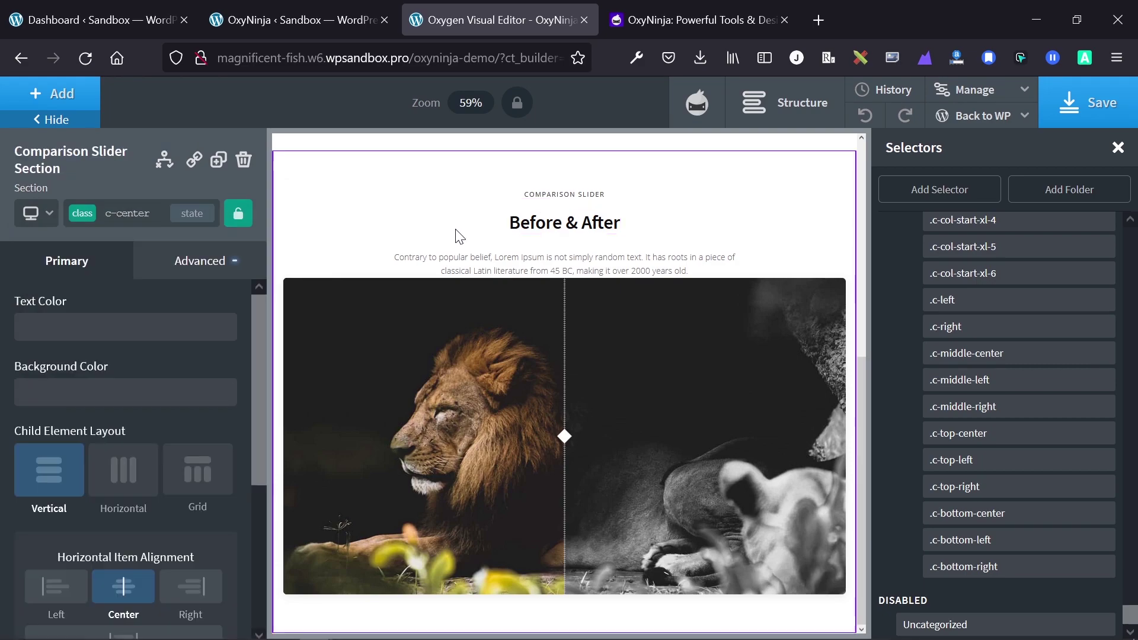
# Insert the Core Hero With Email Form section from Heros & Titles
pyautogui.click(76, 92)
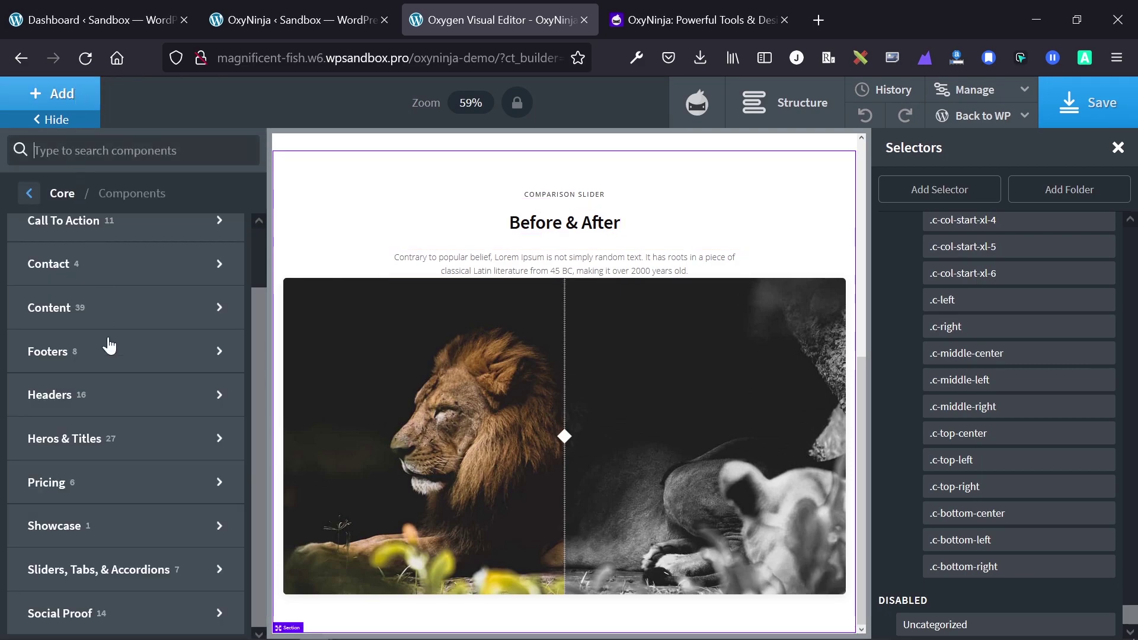
pyautogui.click(122, 437)
pyautogui.click(381, 366)
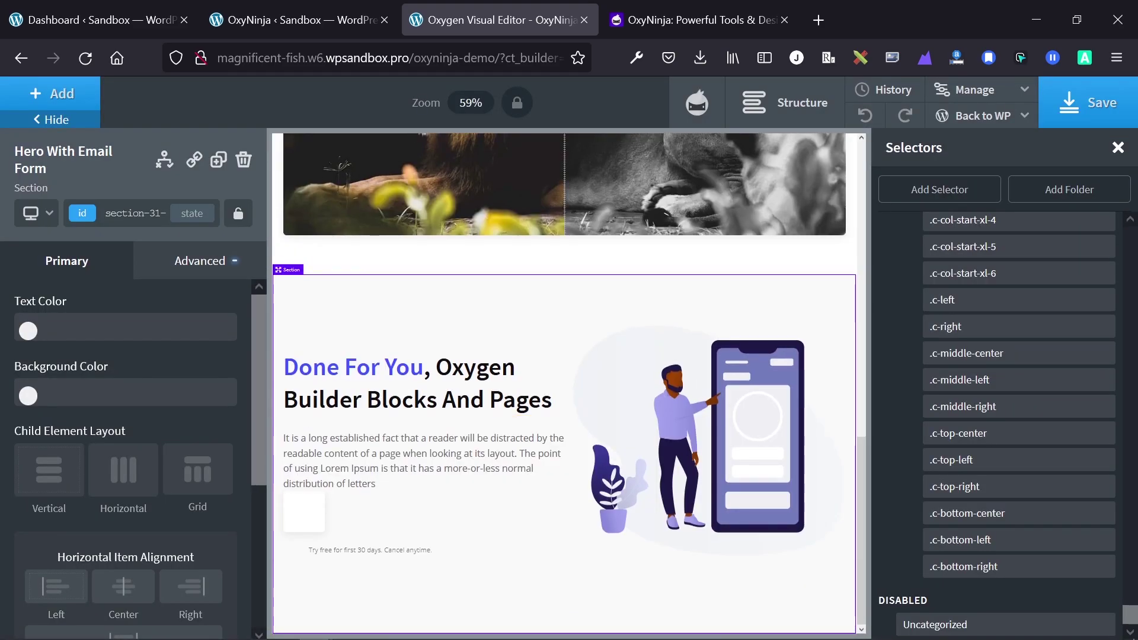
# Inspect the Done For You text and the phone image's classes, then select the hero section
pyautogui.click(392, 369)
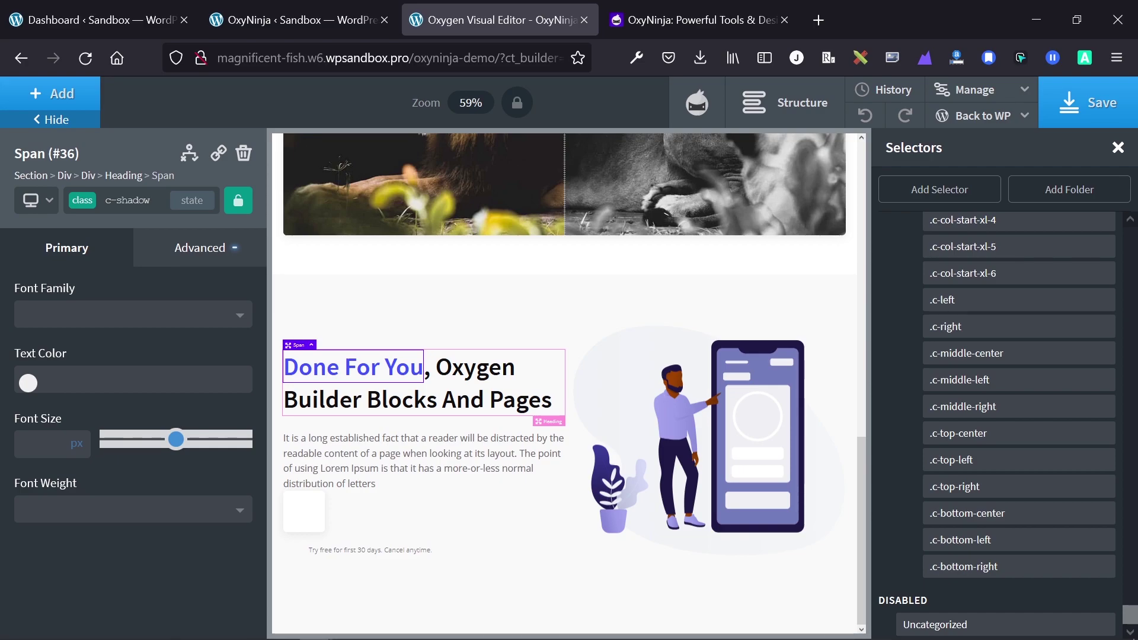
pyautogui.click(682, 380)
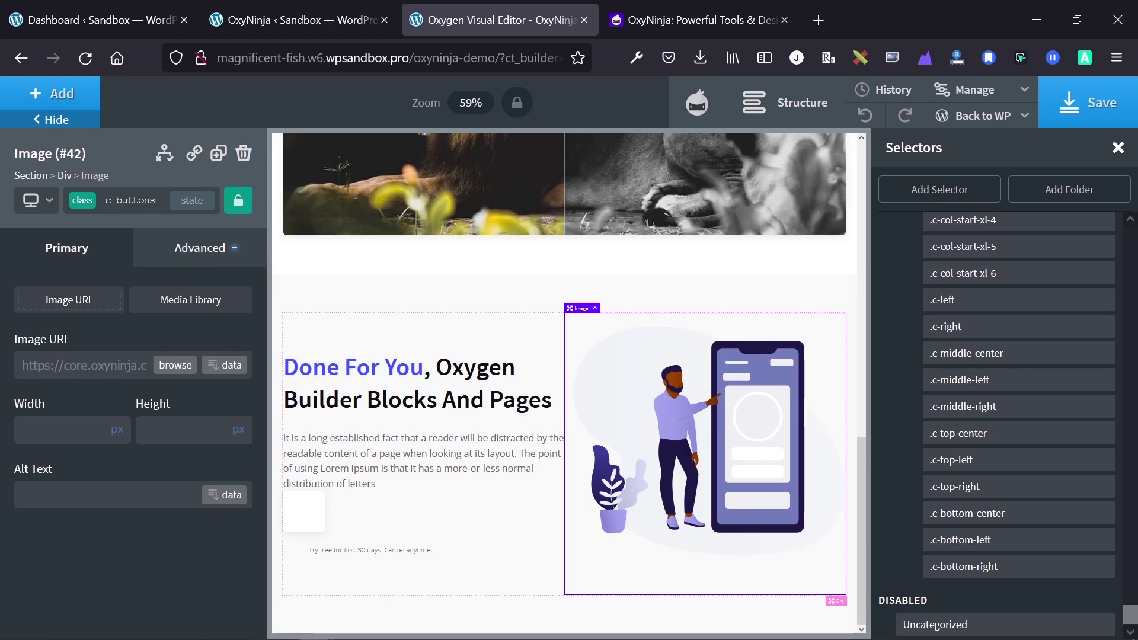
pyautogui.click(130, 200)
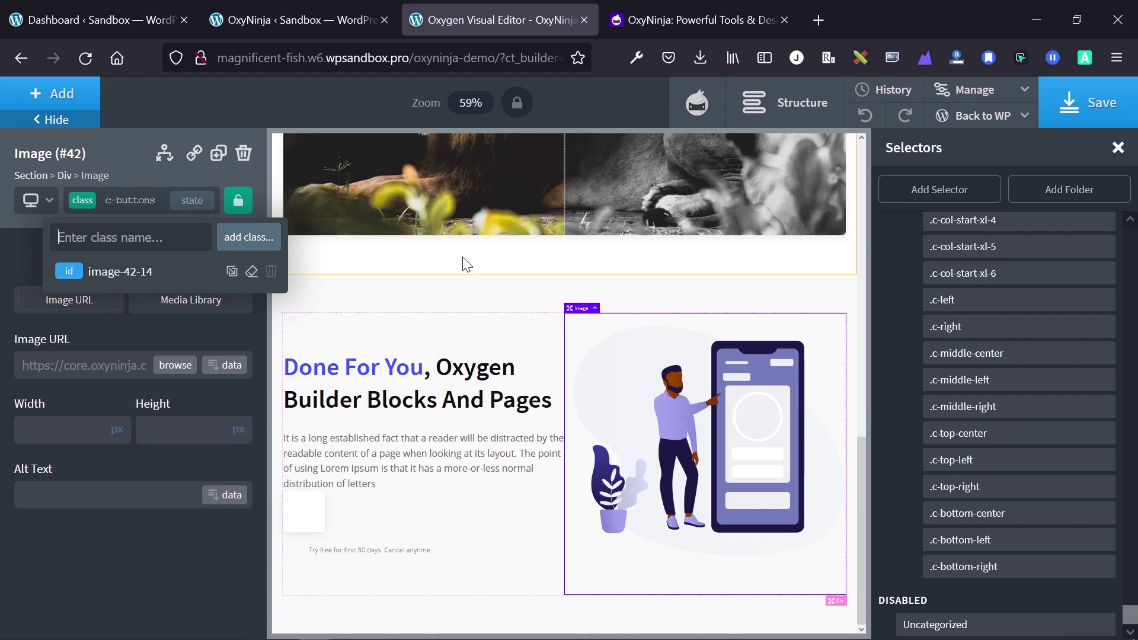
pyautogui.click(466, 283)
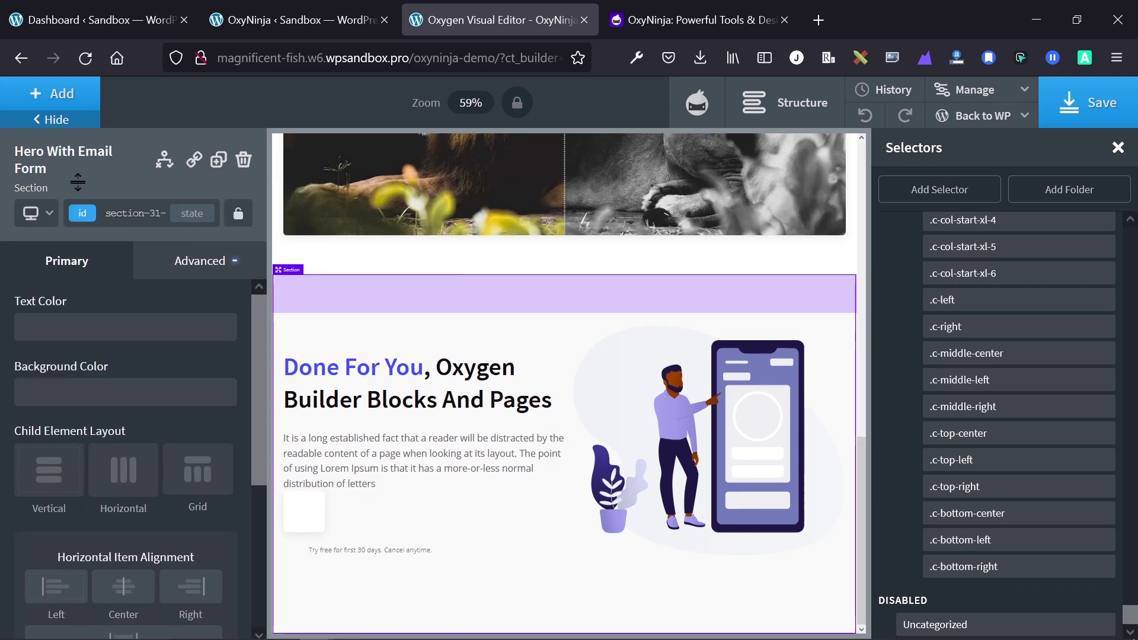
# Browse WooCore's sections, elements and page templates, then close the component library
pyautogui.click(42, 95)
pyautogui.moveTo(125, 569)
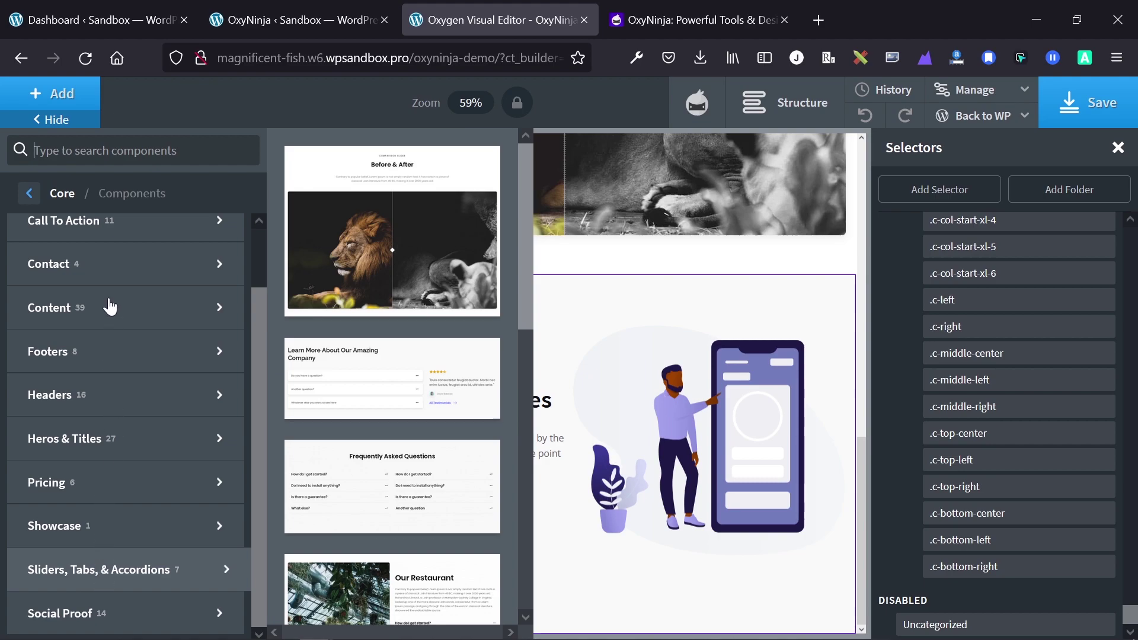
pyautogui.scroll(1, 108, 305)
pyautogui.moveTo(125, 330)
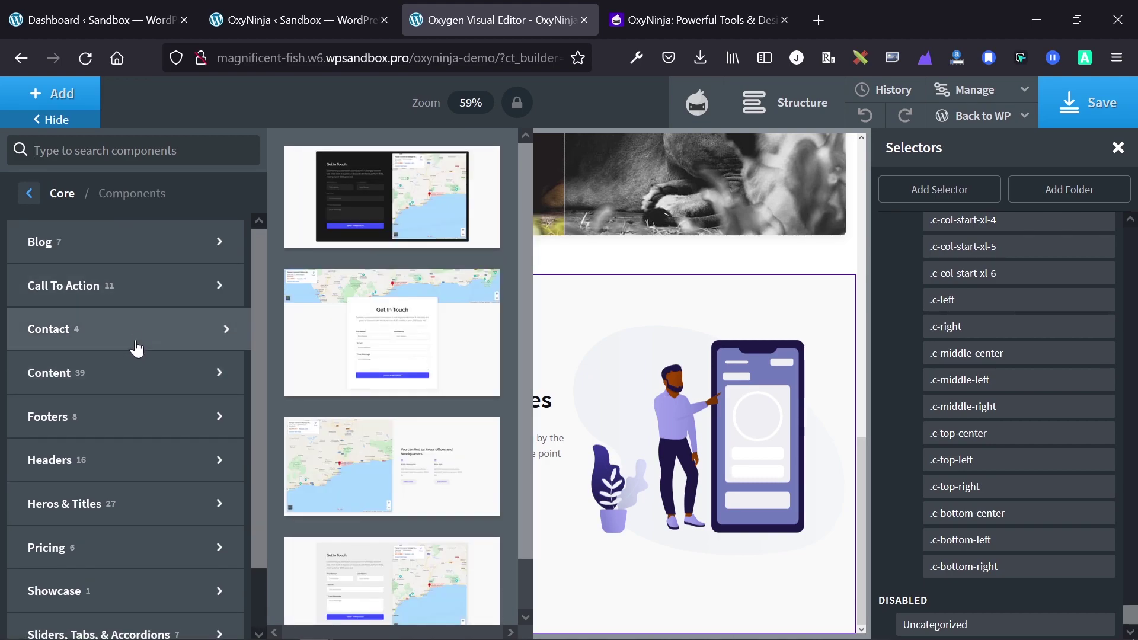
pyautogui.scroll(-1, 364, 346)
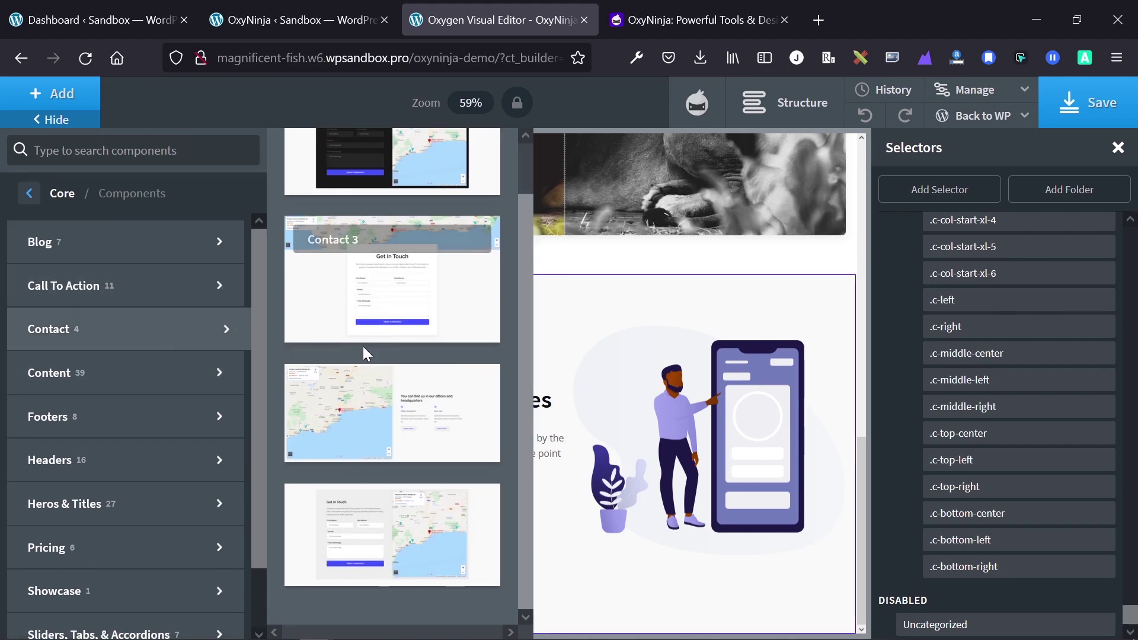
pyautogui.scroll(1, 363, 346)
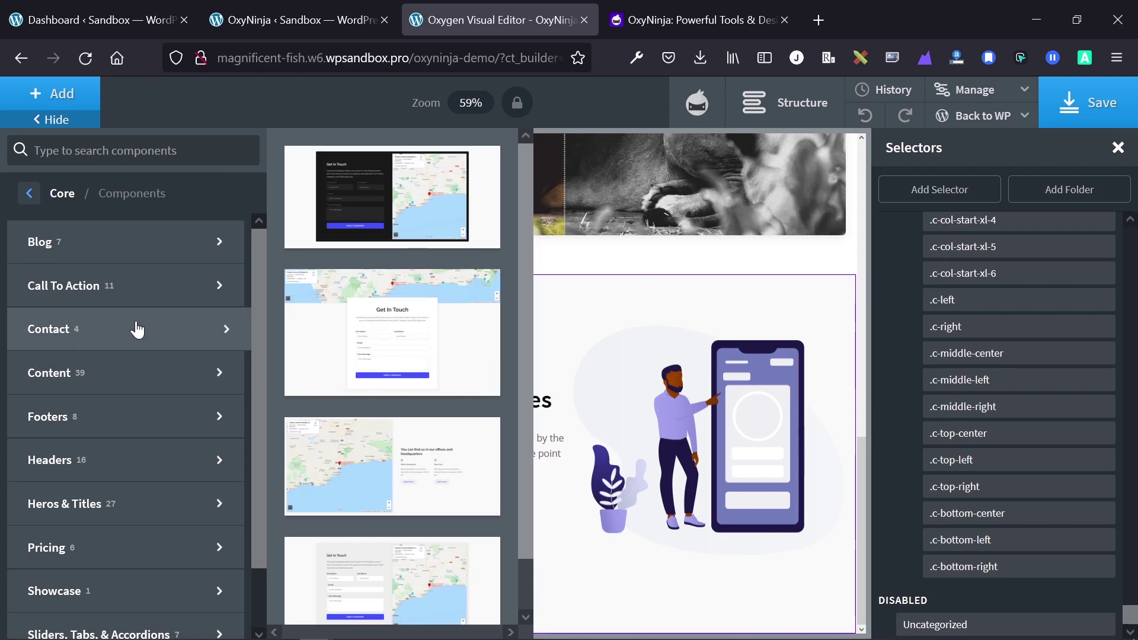
pyautogui.scroll(-1, 135, 322)
pyautogui.scroll(1, 150, 281)
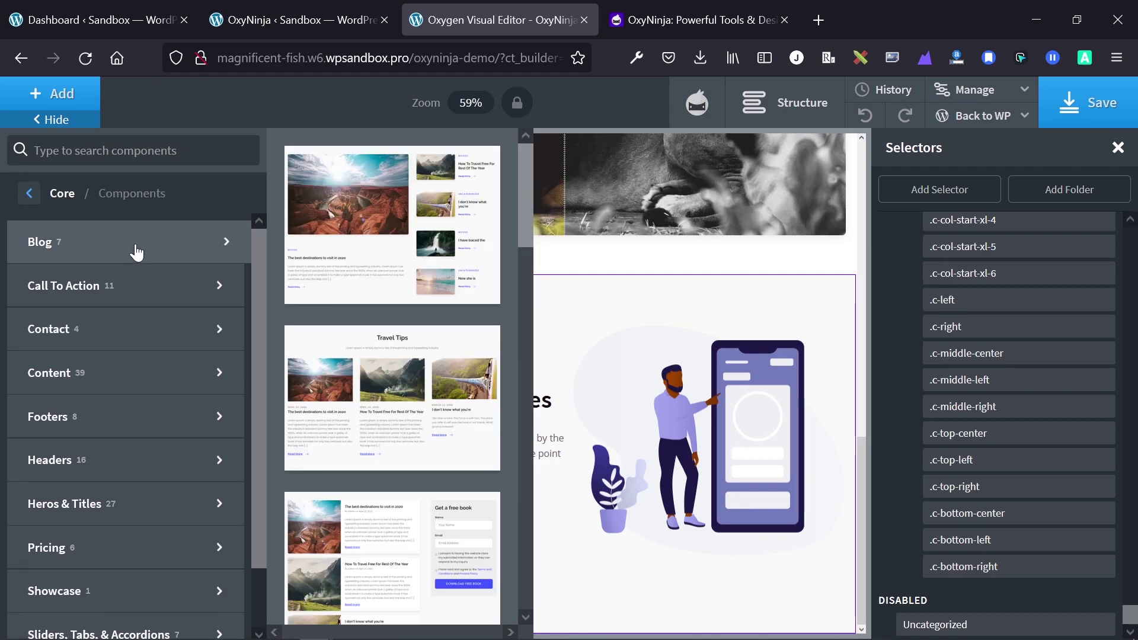
pyautogui.click(29, 194)
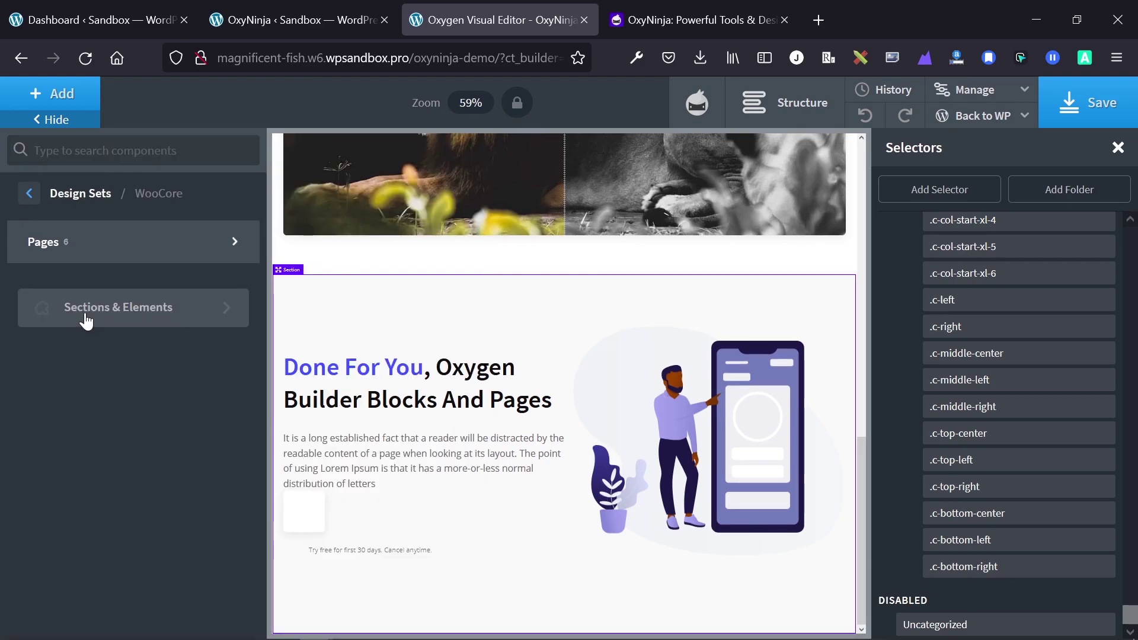
pyautogui.click(84, 321)
pyautogui.click(33, 193)
pyautogui.click(76, 242)
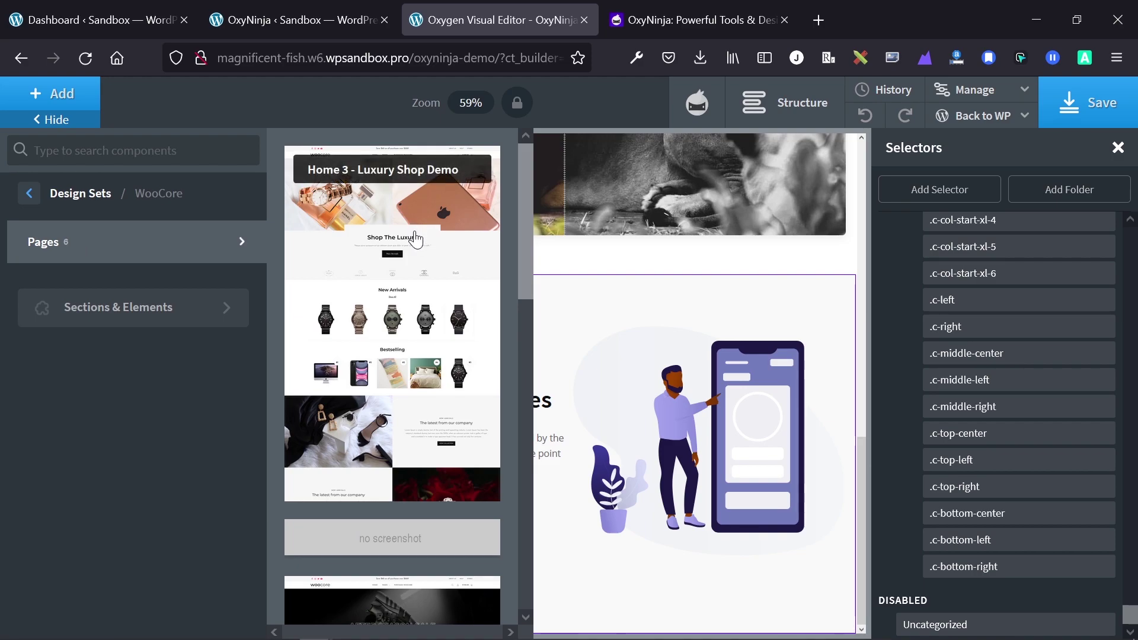
pyautogui.scroll(-2, 414, 238)
pyautogui.scroll(-3, 415, 240)
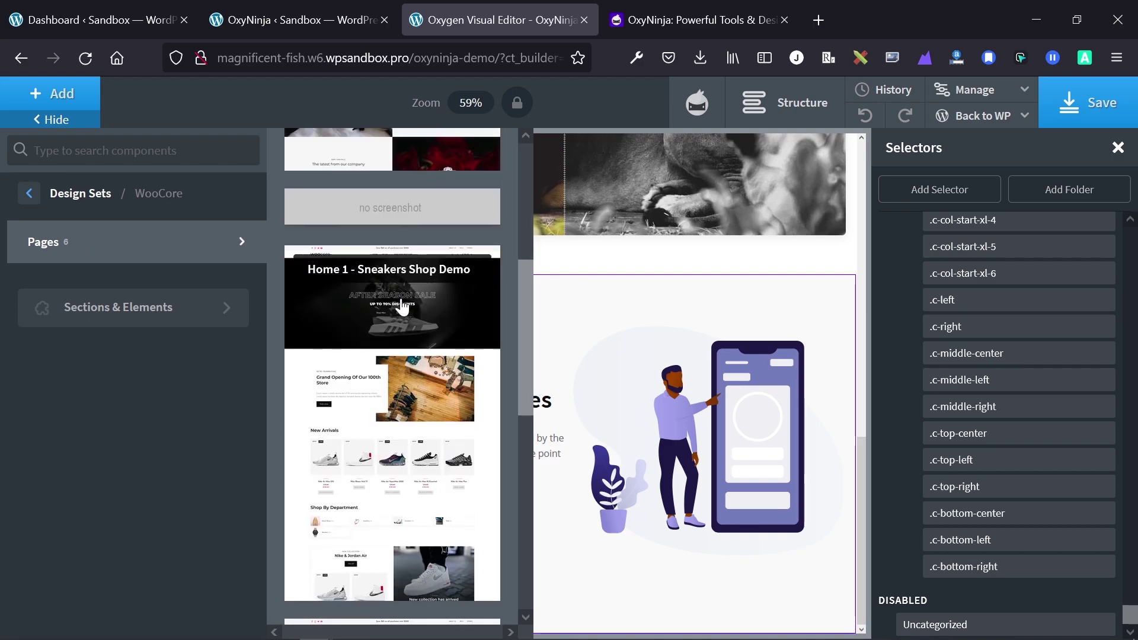
pyautogui.scroll(-2, 403, 306)
pyautogui.scroll(-3, 396, 325)
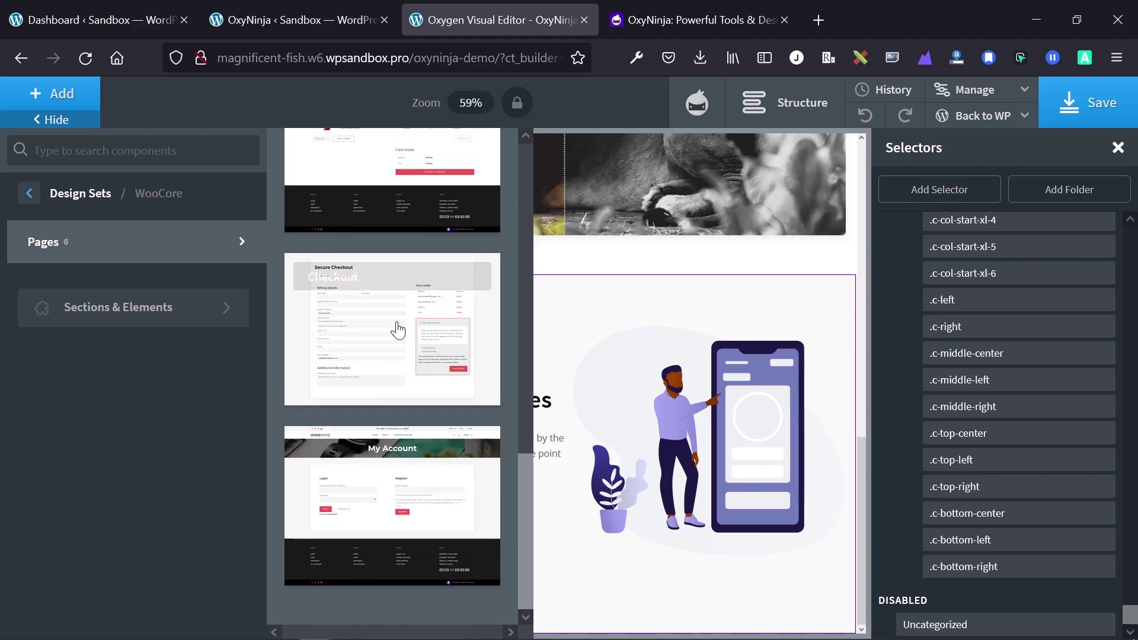
pyautogui.click(378, 441)
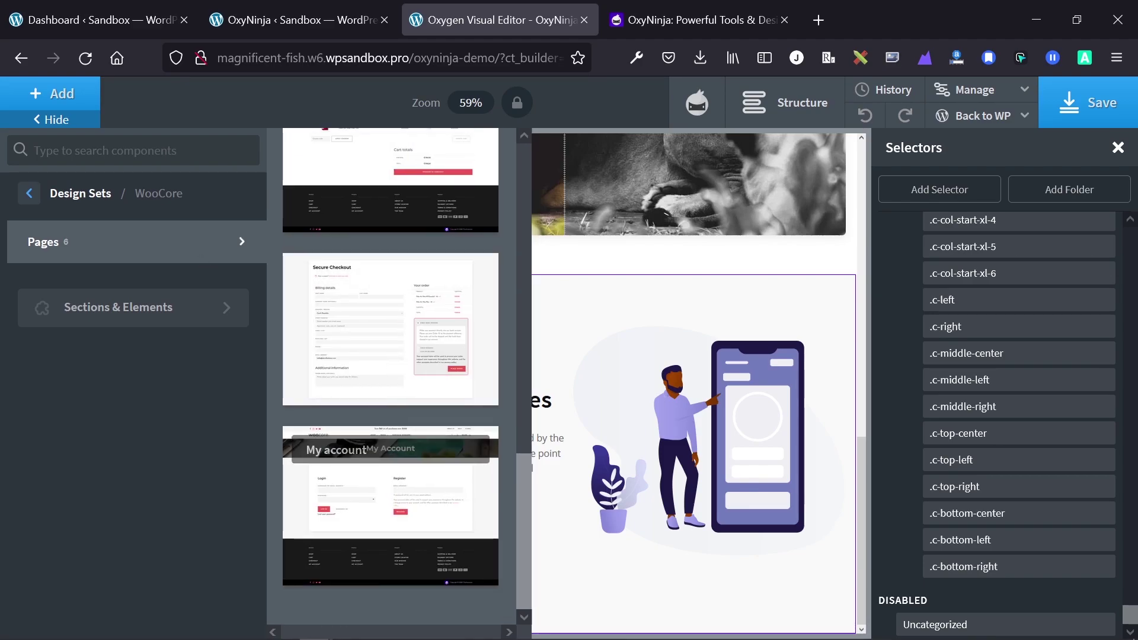
# Leave WooCore for the main library and expand the WooCommerce and OxyNinja element categories
pyautogui.click(56, 93)
pyautogui.click(94, 267)
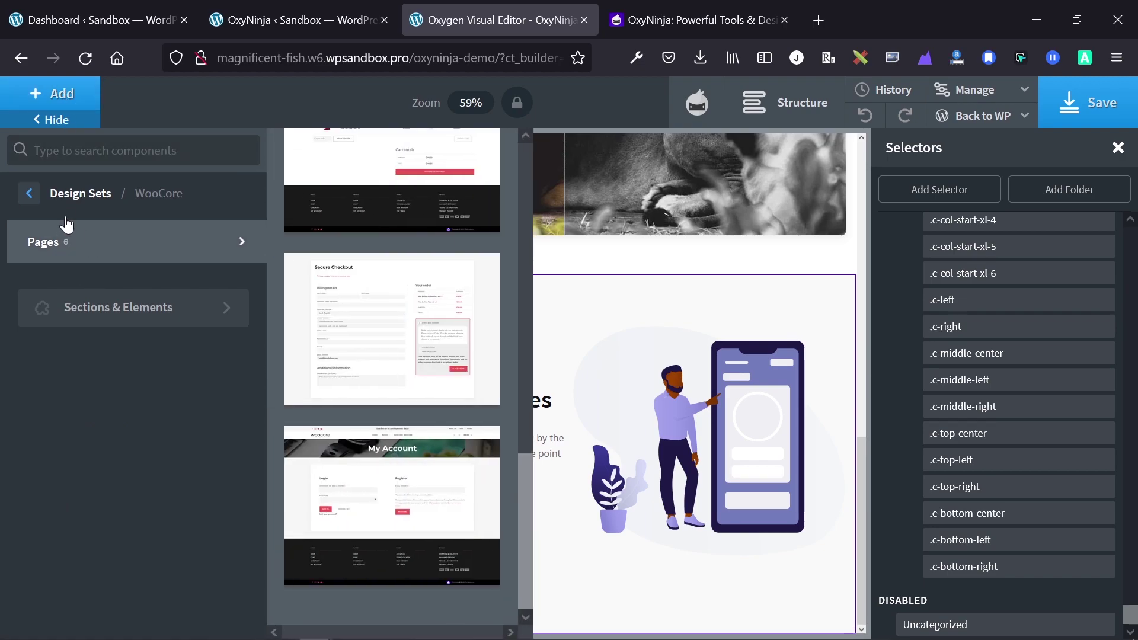
pyautogui.click(30, 195)
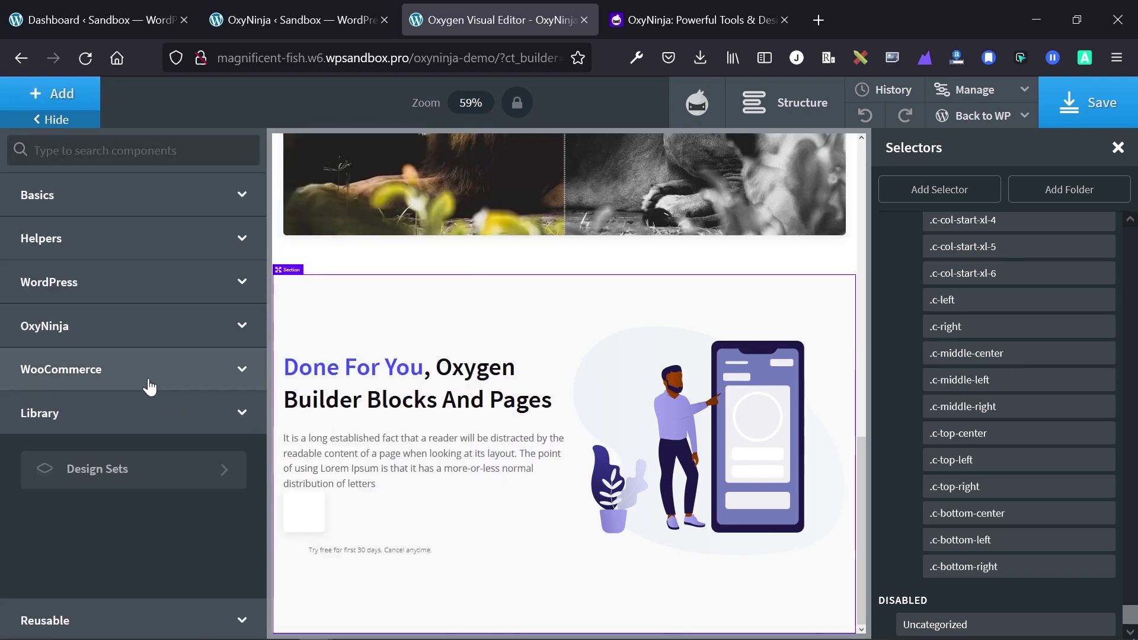
pyautogui.click(150, 381)
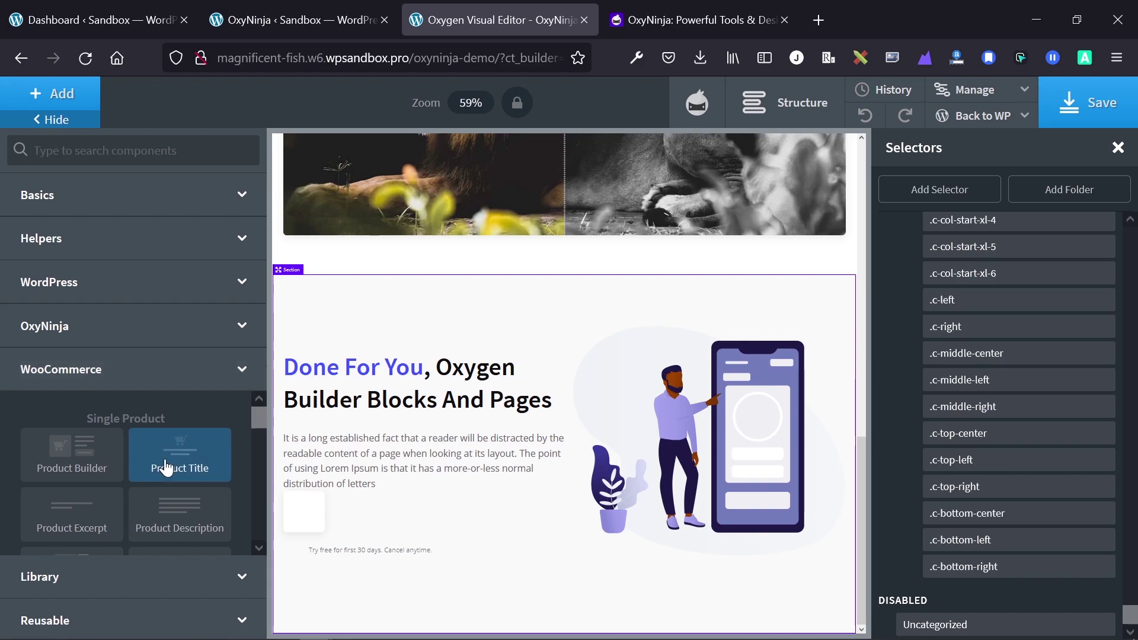
pyautogui.scroll(-3, 163, 465)
pyautogui.scroll(-5, 166, 458)
pyautogui.scroll(3, 167, 458)
pyautogui.scroll(3, 166, 458)
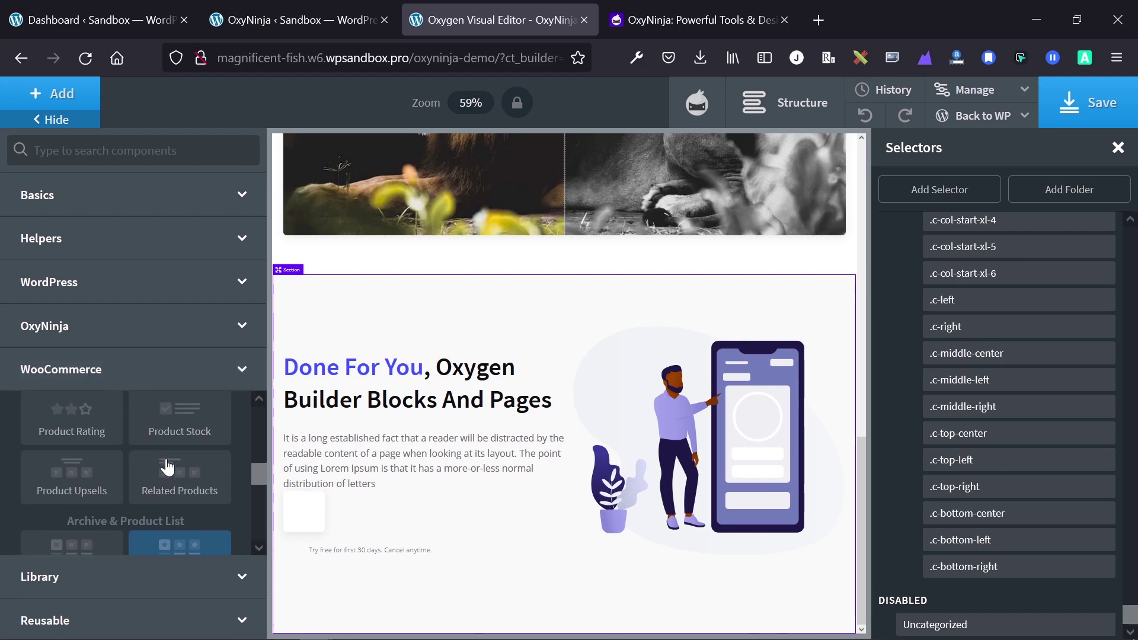
pyautogui.scroll(2, 166, 461)
pyautogui.scroll(2, 166, 465)
pyautogui.scroll(2, 166, 464)
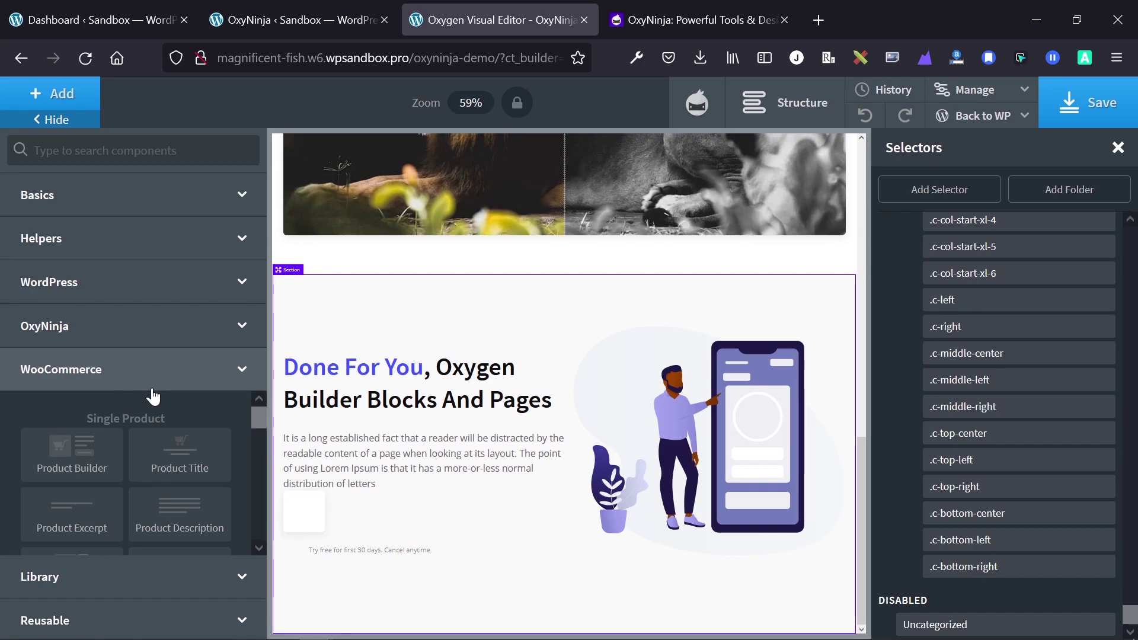
pyautogui.click(134, 327)
pyautogui.click(156, 533)
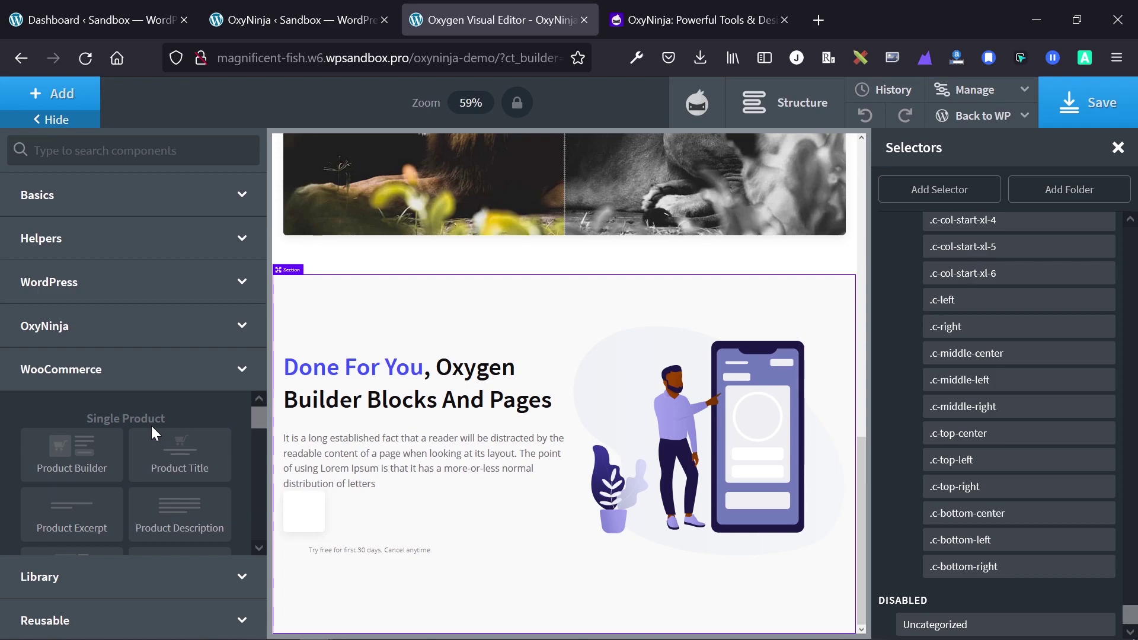
pyautogui.scroll(-2, 152, 426)
pyautogui.scroll(-5, 151, 426)
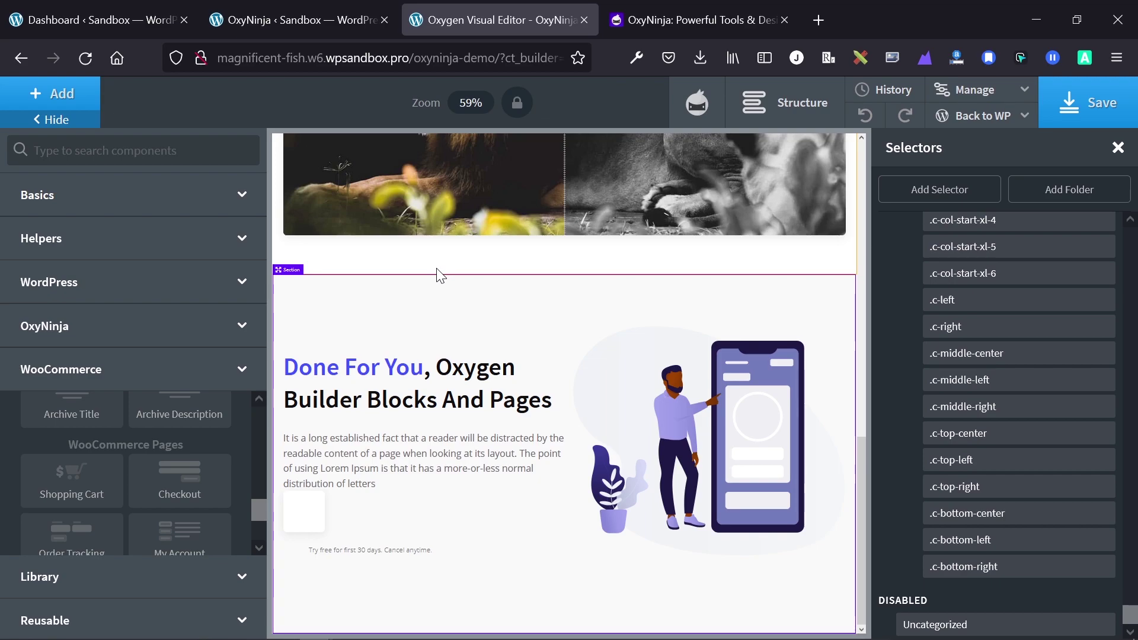
pyautogui.scroll(2, 479, 270)
pyautogui.scroll(3, 480, 264)
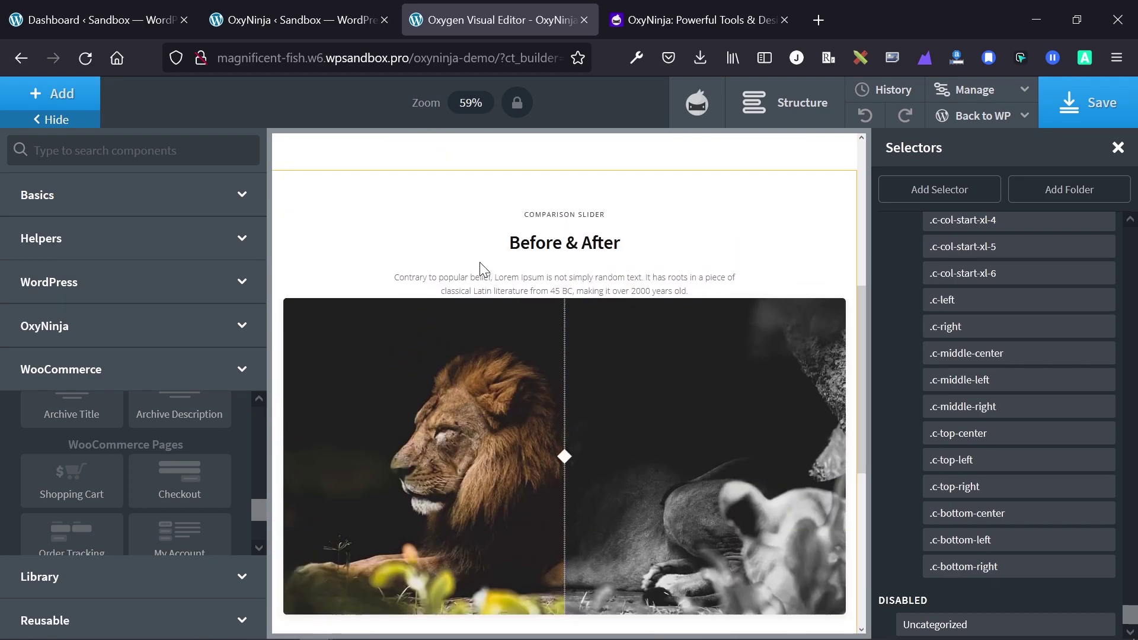
pyautogui.scroll(2, 484, 264)
pyautogui.scroll(1, 494, 270)
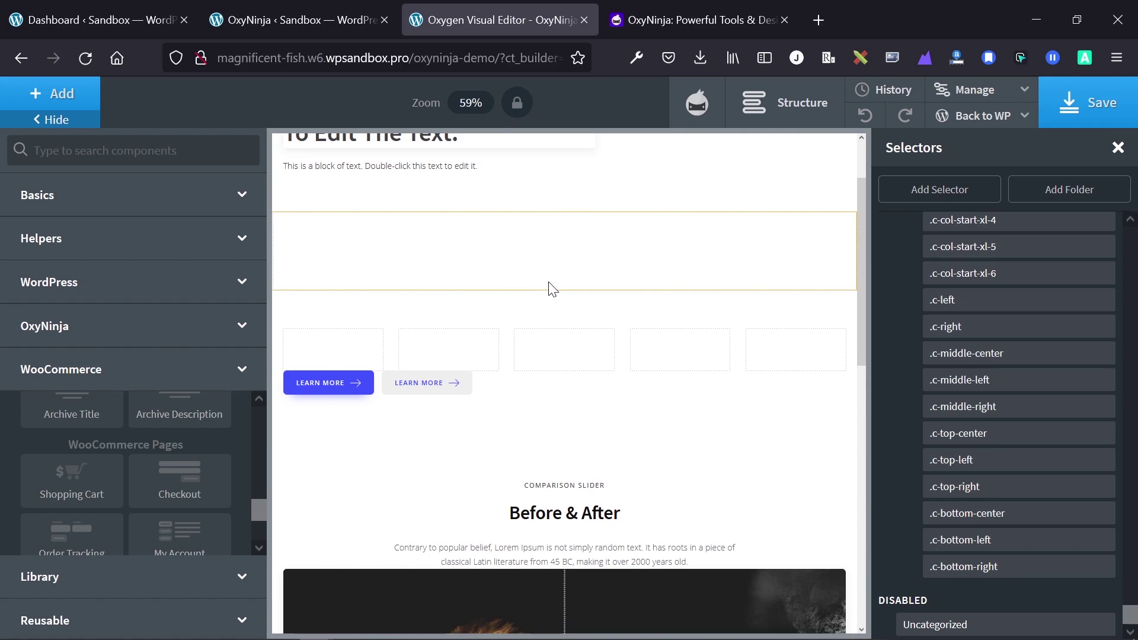
pyautogui.scroll(1, 629, 268)
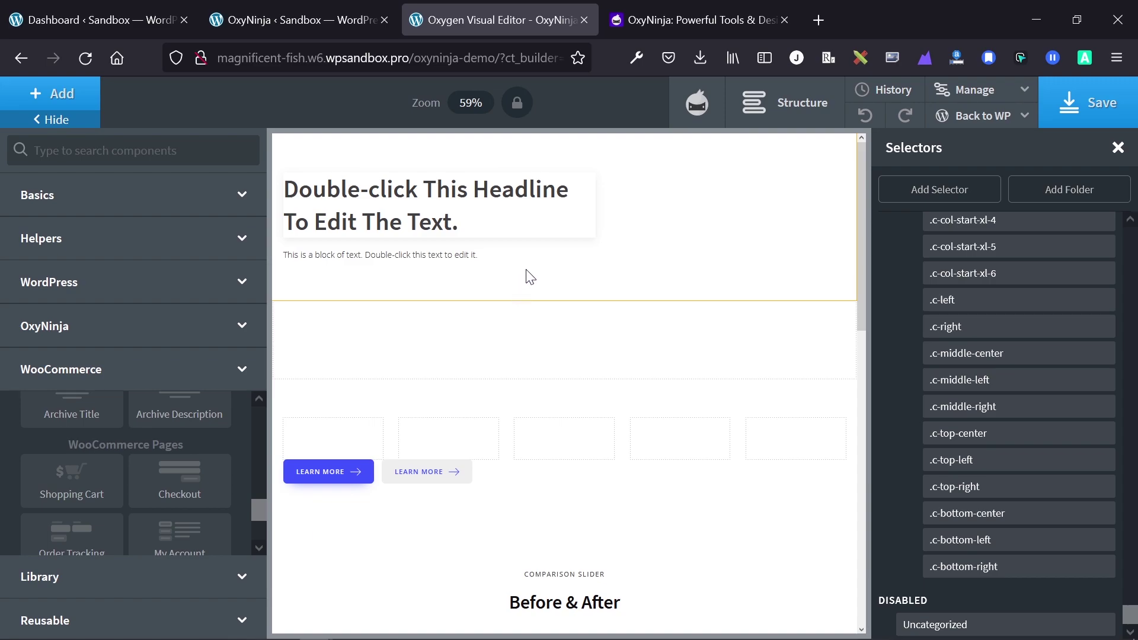
pyautogui.click(561, 220)
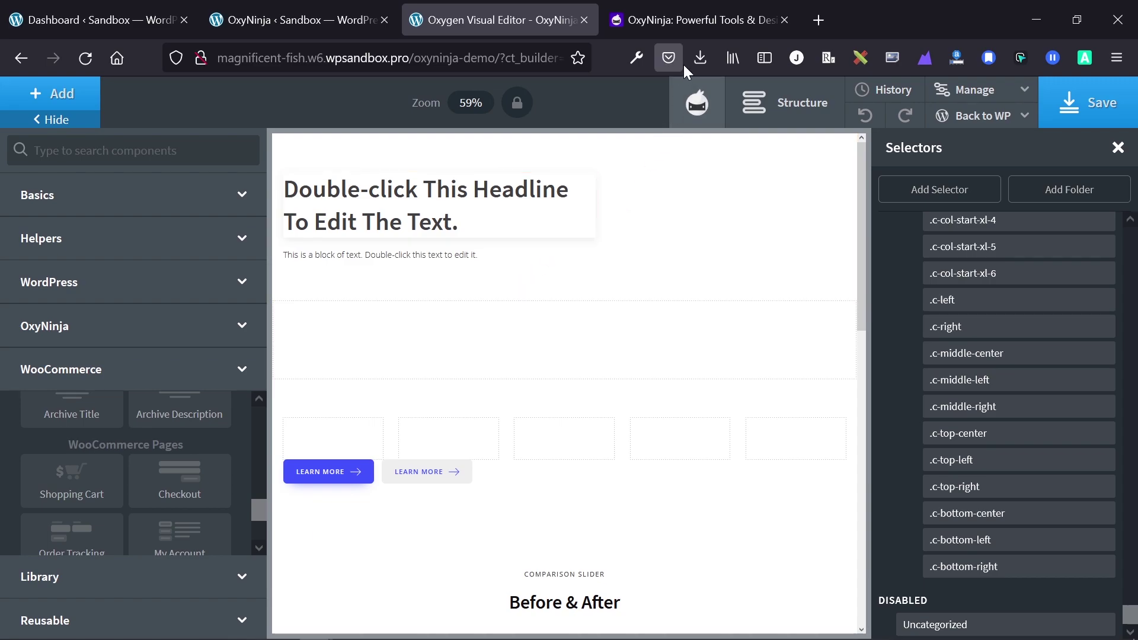
# Switch to the oxyninja.com tab showing CORE at €99 and WOO.CORE at €109
pyautogui.click(682, 17)
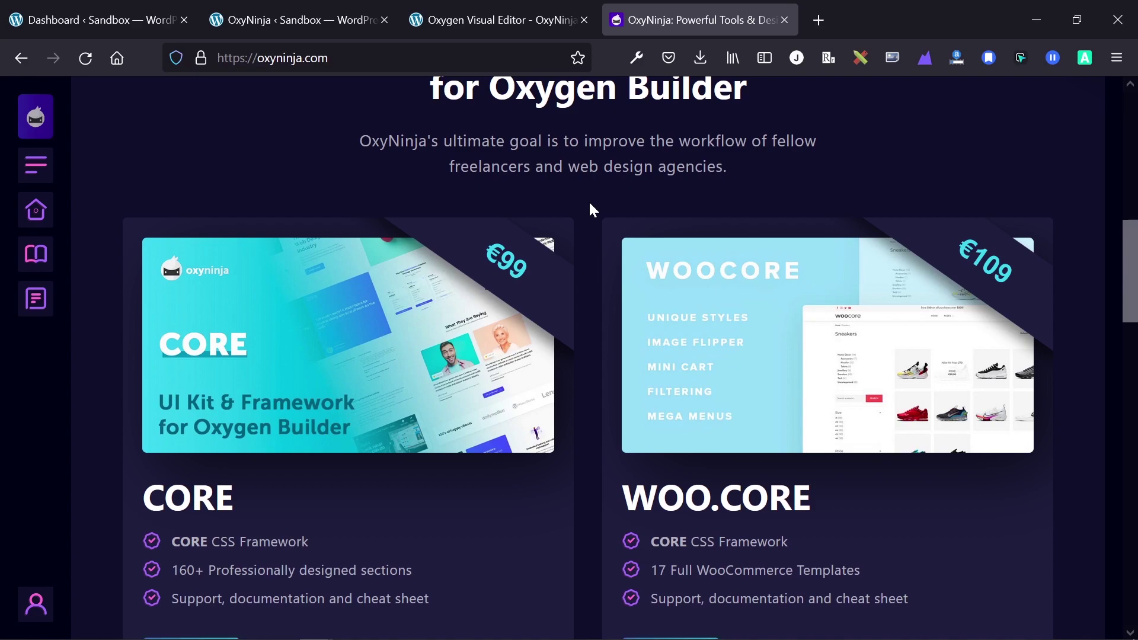
# Open the OxyNinja Help Center from the side bar
pyautogui.click(47, 273)
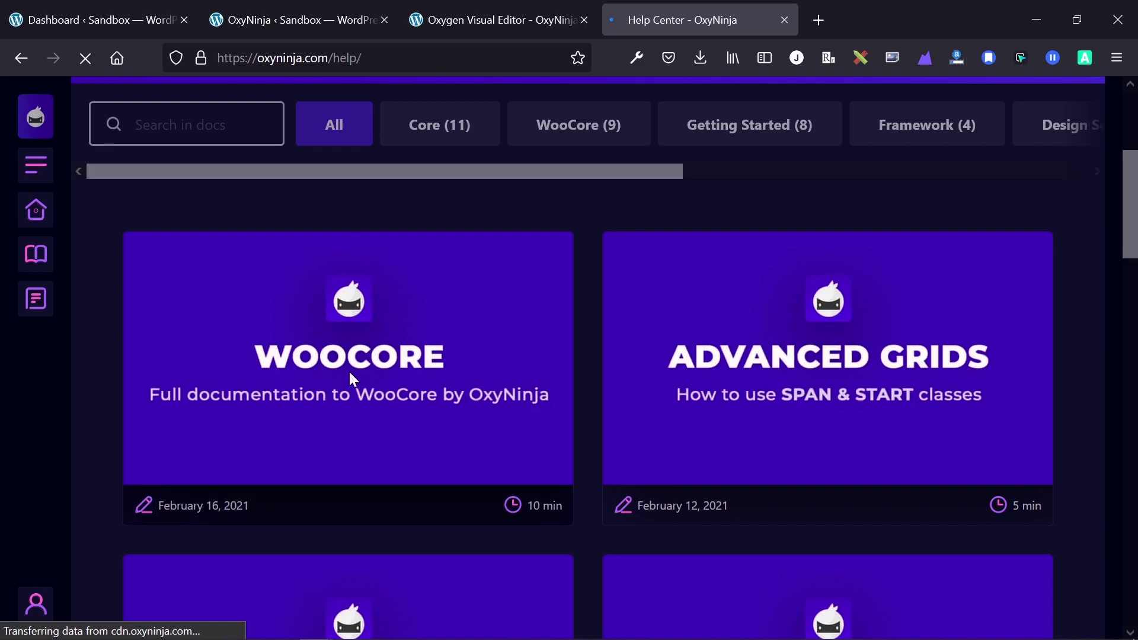
pyautogui.scroll(-5, 349, 375)
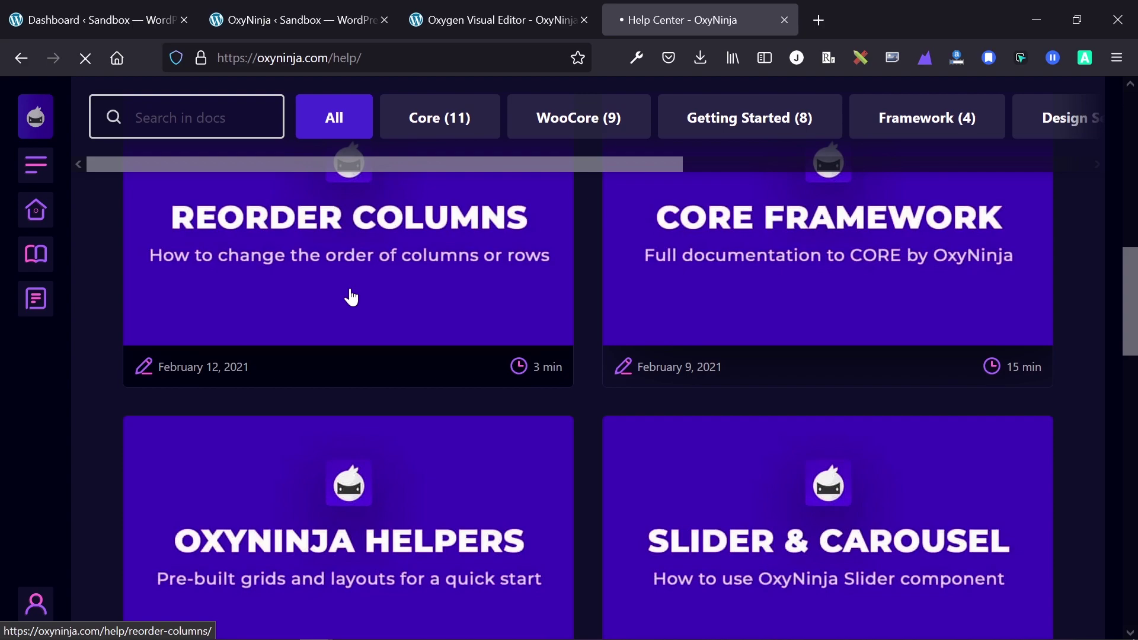
pyautogui.scroll(-5, 471, 306)
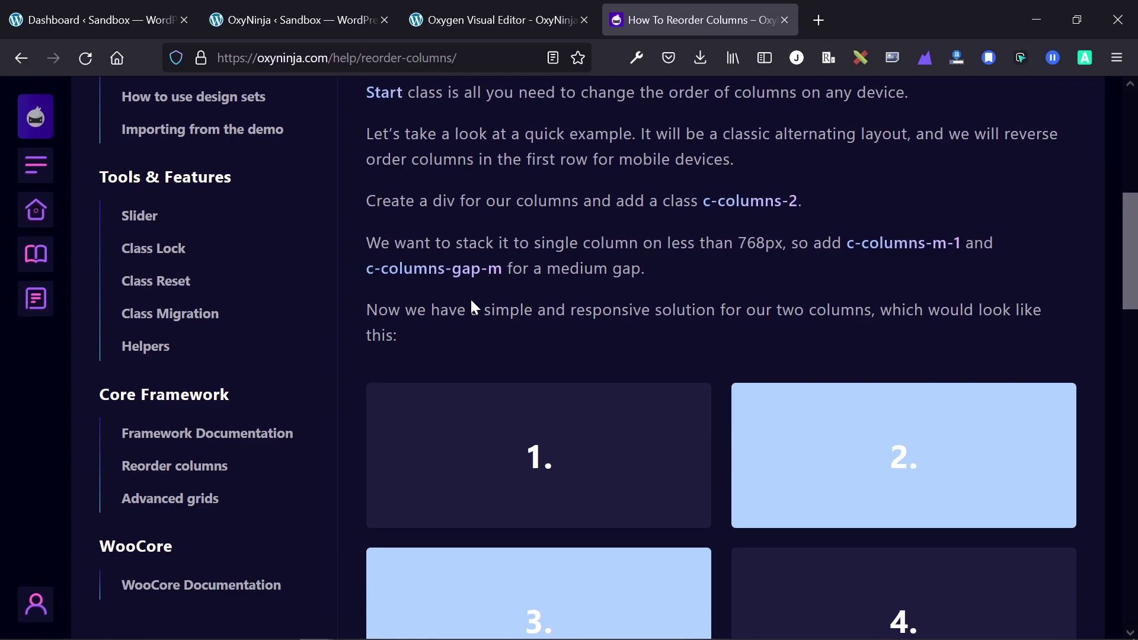
pyautogui.scroll(-7, 471, 298)
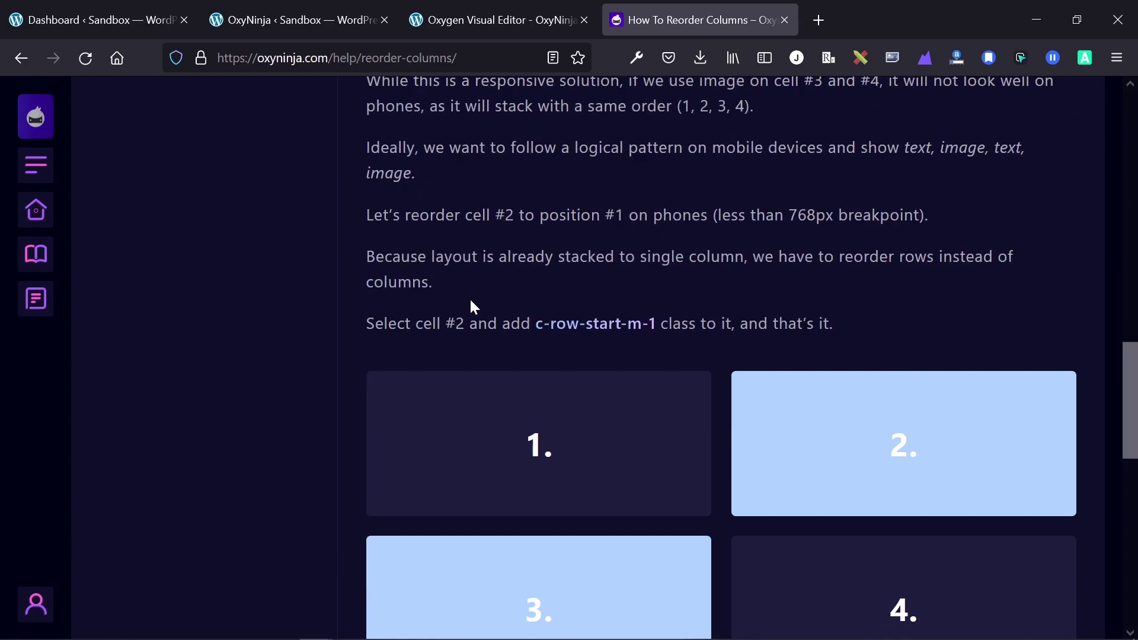